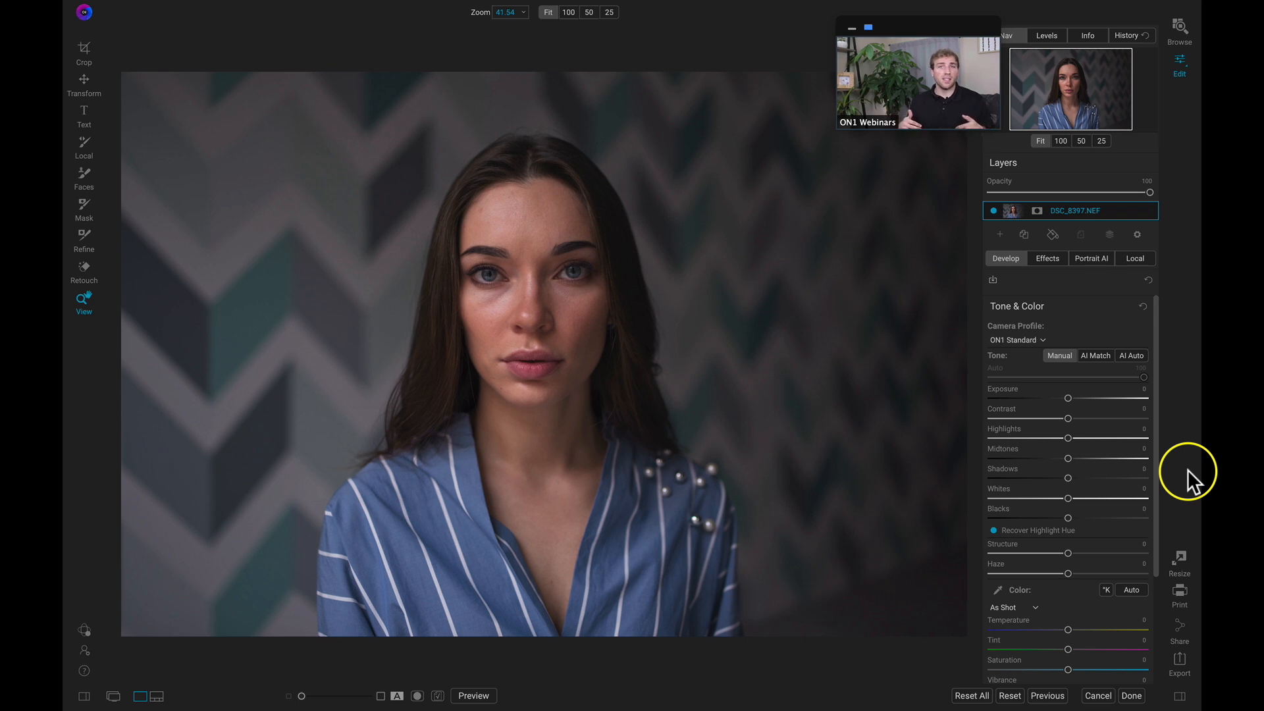
Try the AI Auto tone adjustment on the portrait, compare it with the original, and return the tone mode to Manual
{"action": "left_click", "coordinate": [1132, 355]}
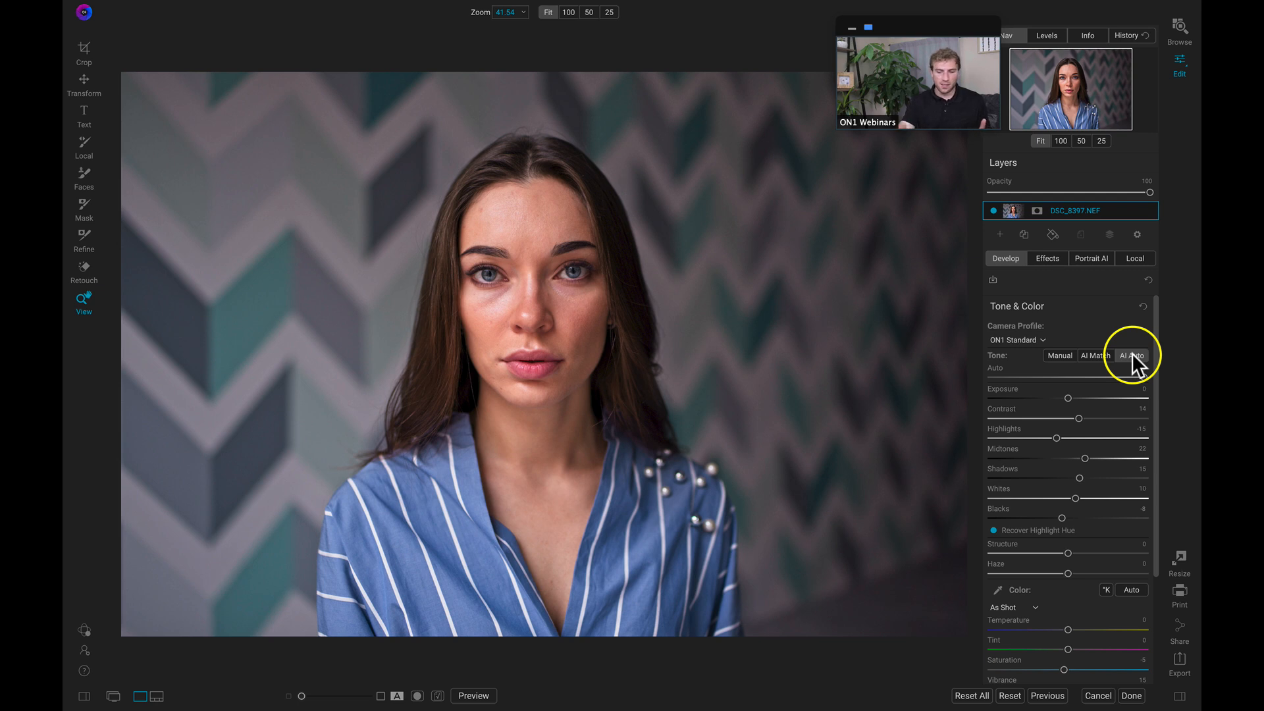
{"action": "key", "text": "backslash"}
{"action": "key", "text": "backslash"}
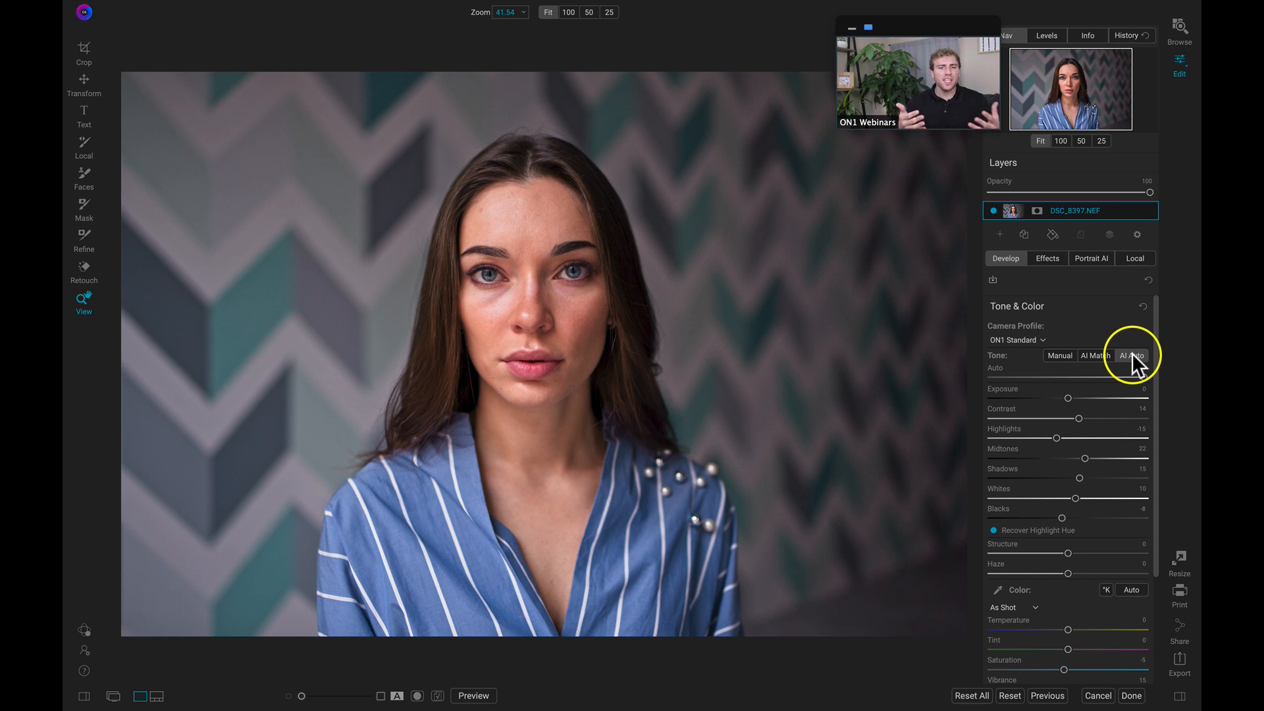
{"action": "left_click", "coordinate": [522, 278]}
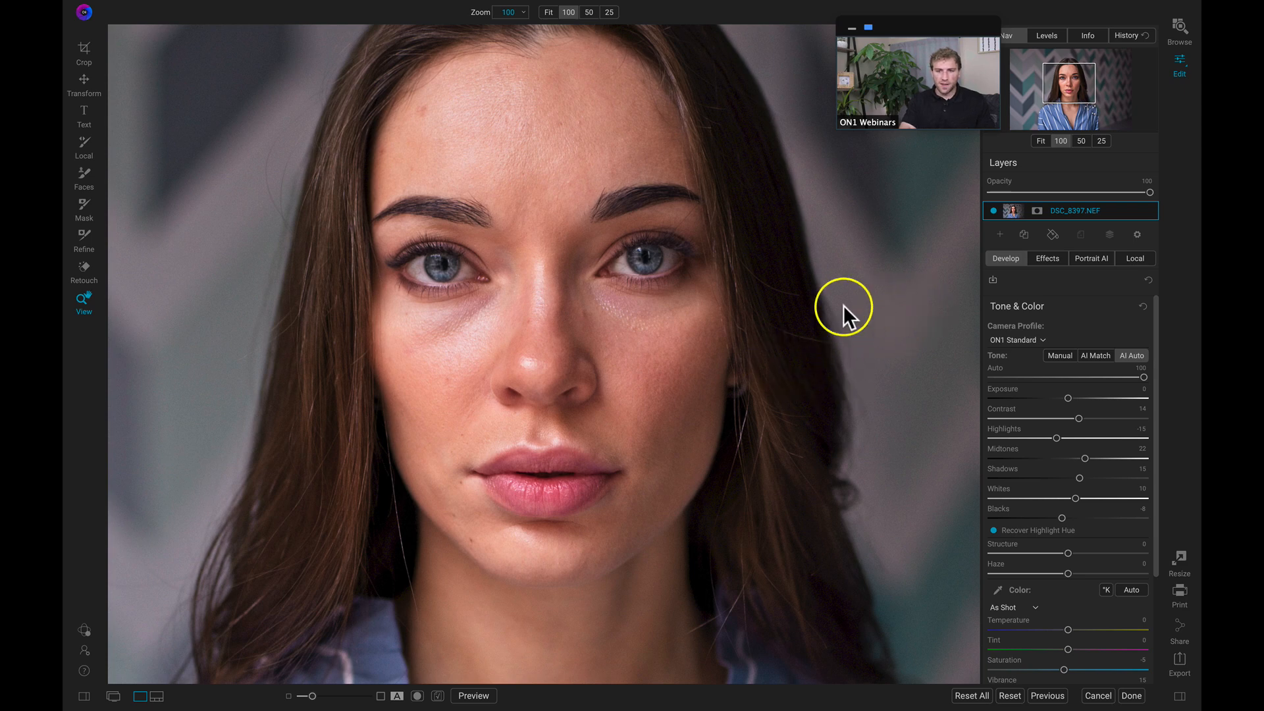
{"action": "left_click", "coordinate": [824, 310]}
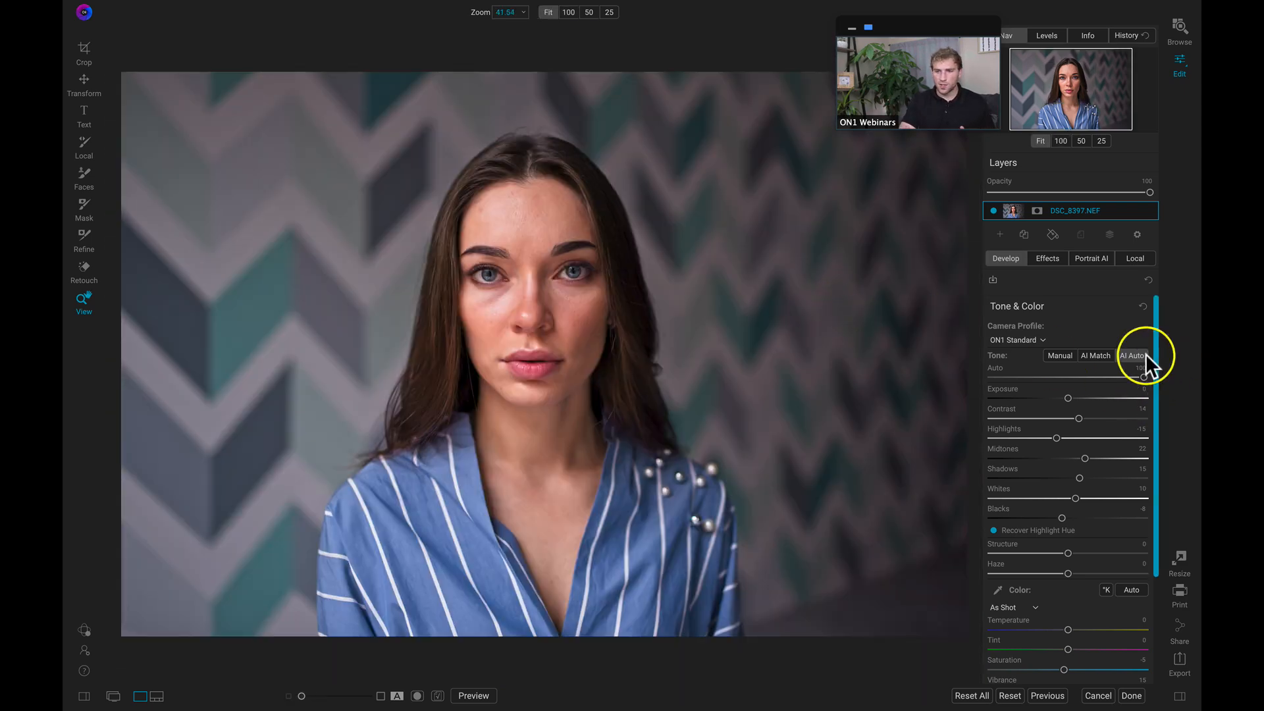
{"action": "left_click", "coordinate": [1061, 354]}
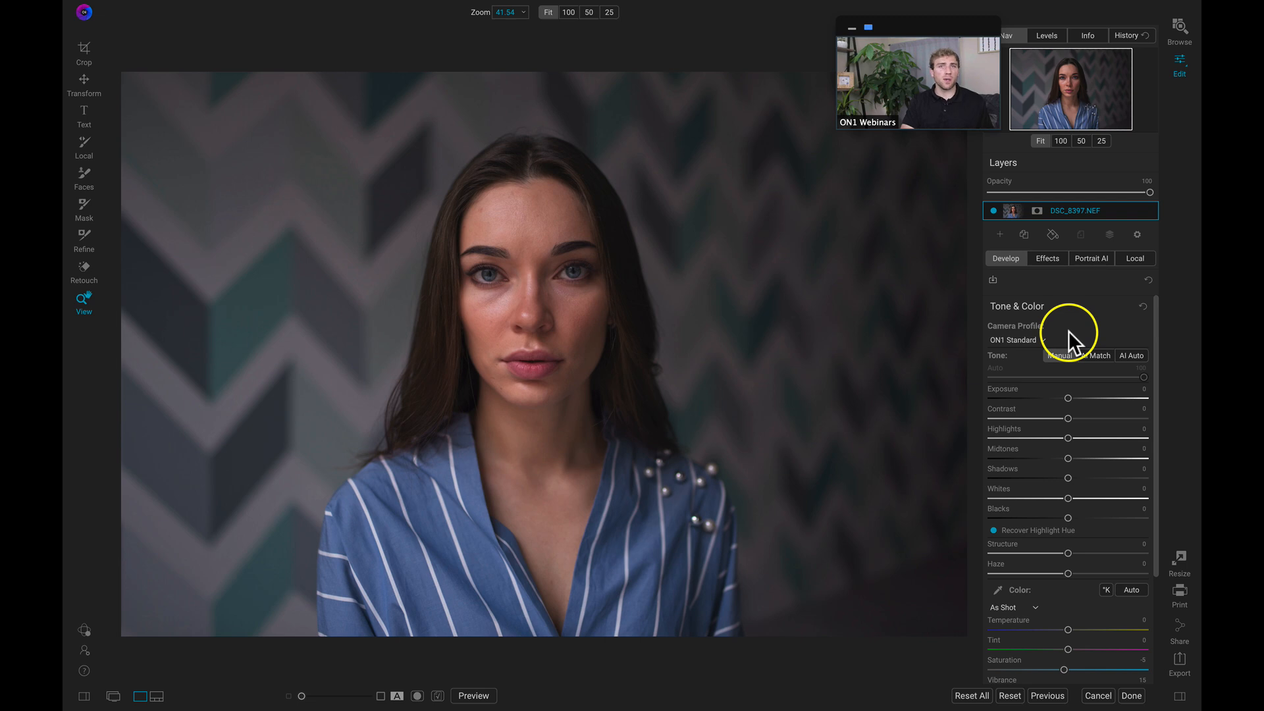
Try the ON1 Portrait camera profile with a before/after comparison, and switch back to ON1 Standard
{"action": "left_click", "coordinate": [1023, 339]}
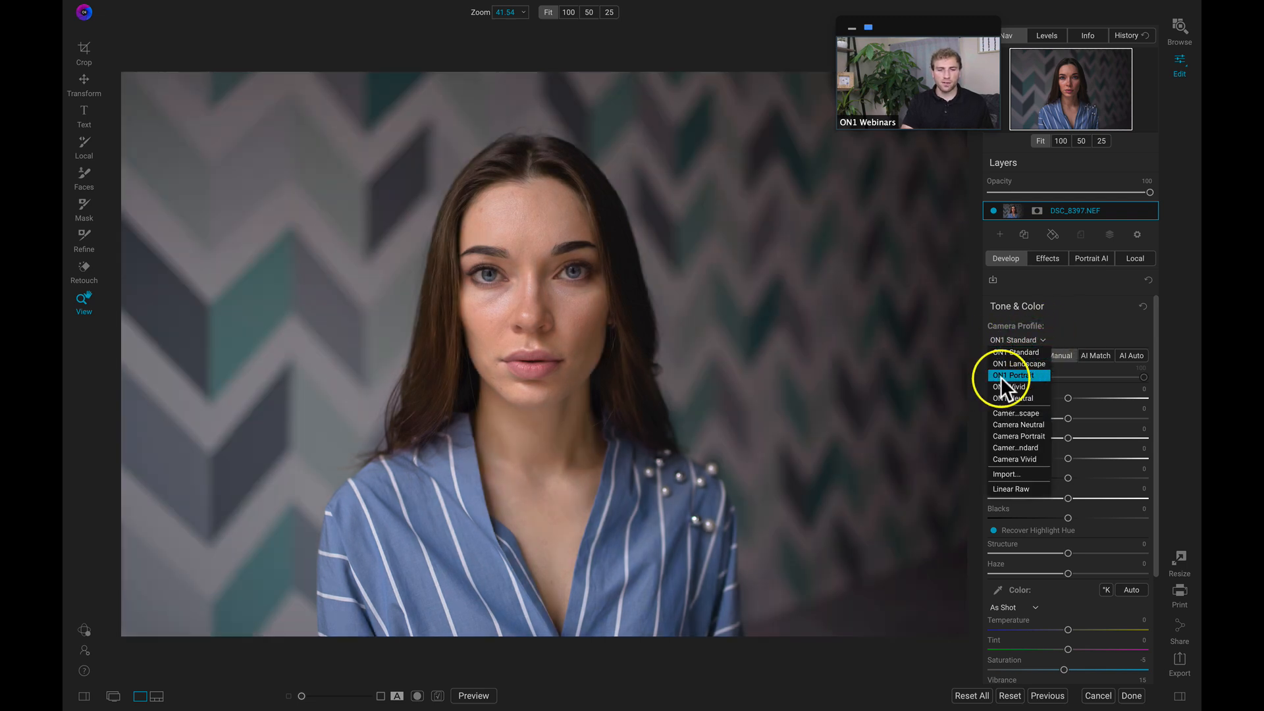
{"action": "left_click", "coordinate": [1000, 375]}
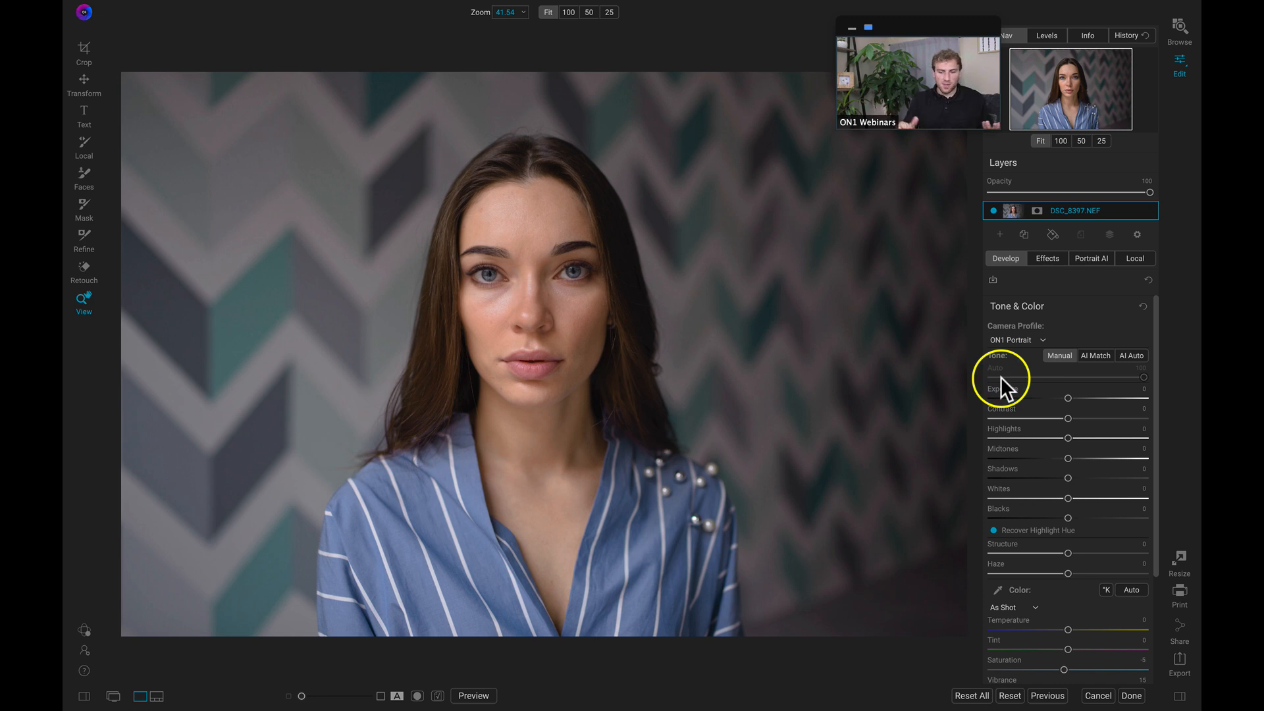
{"action": "key", "text": "backslash"}
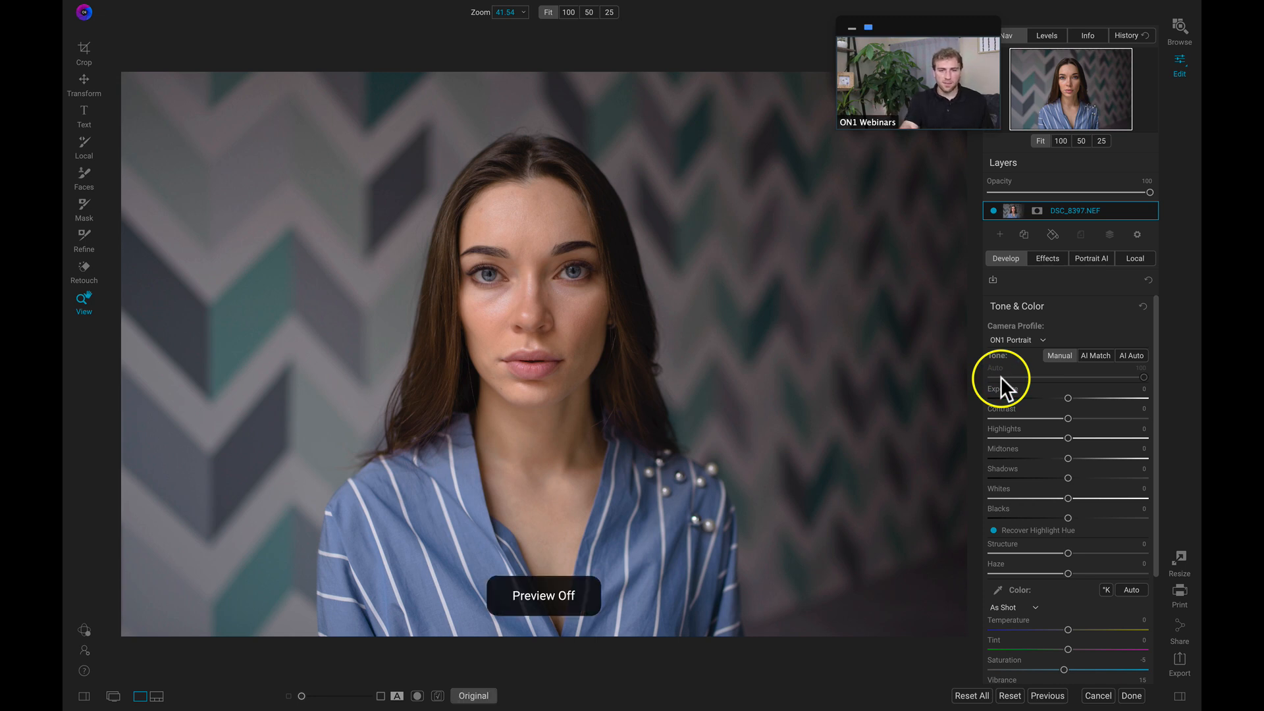
{"action": "key", "text": "backslash"}
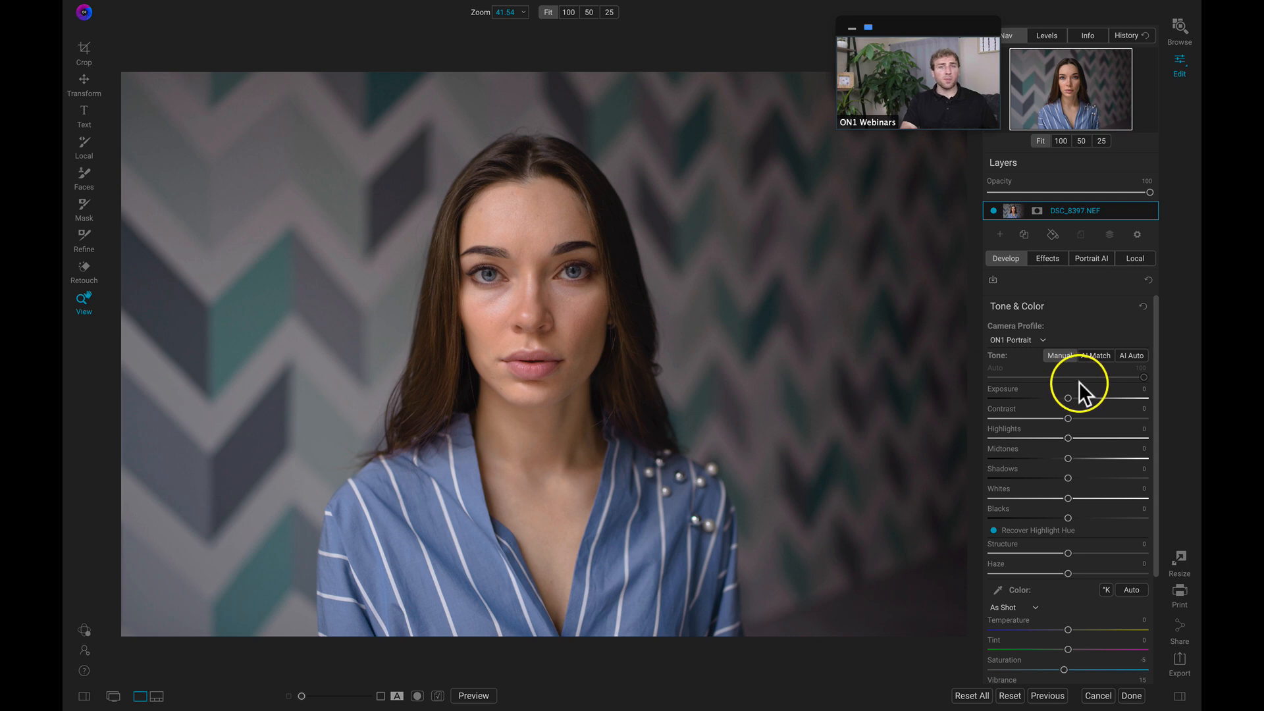
{"action": "left_click", "coordinate": [1030, 340]}
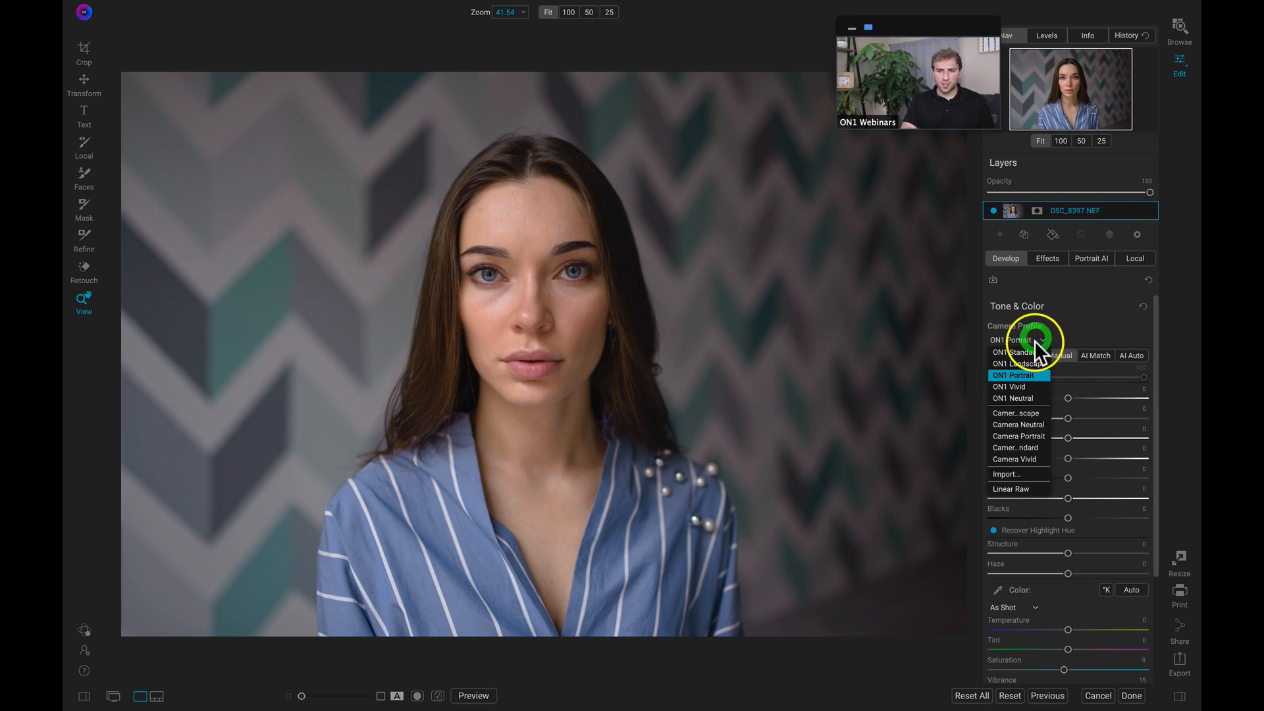
{"action": "left_click", "coordinate": [1031, 352]}
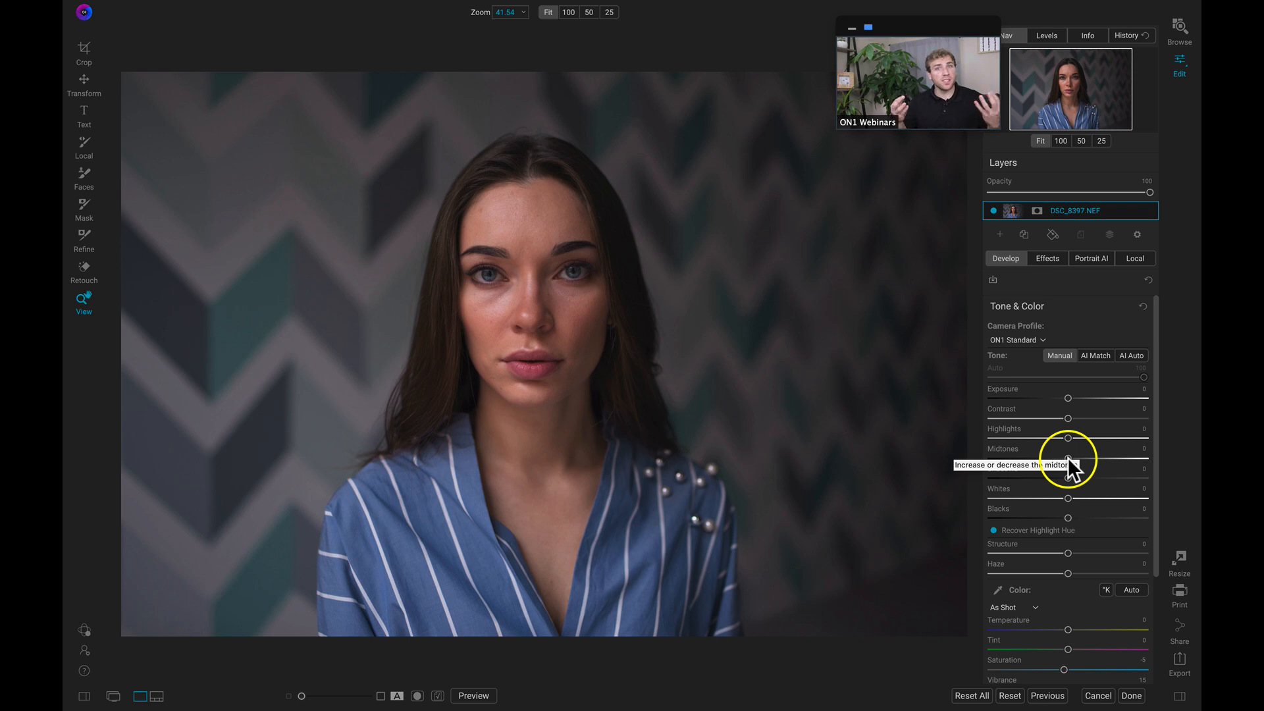
Set contrast to 14, midtones to 35, shadows to 6 and temperature to -7, and compare with the original
{"action": "left_click_drag", "start_coordinate": [1068, 456], "coordinate": [1092, 456]}
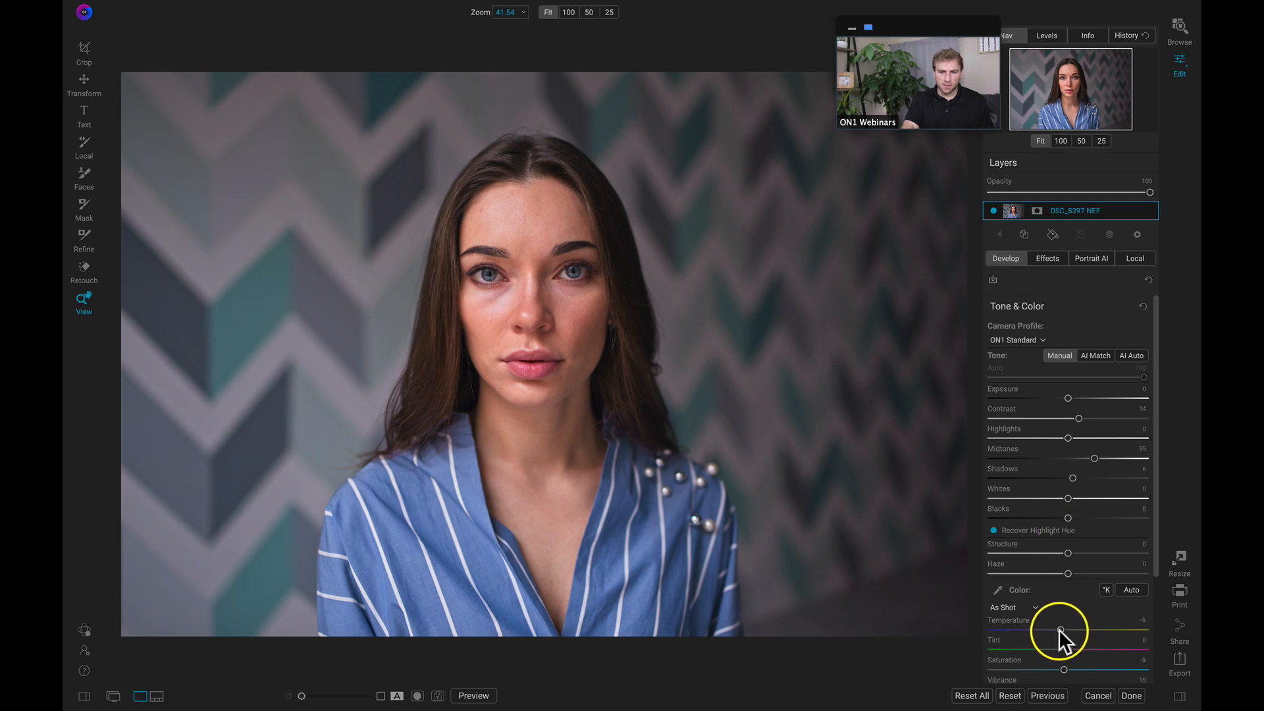
{"action": "left_click_drag", "start_coordinate": [1054, 629], "coordinate": [1057, 629]}
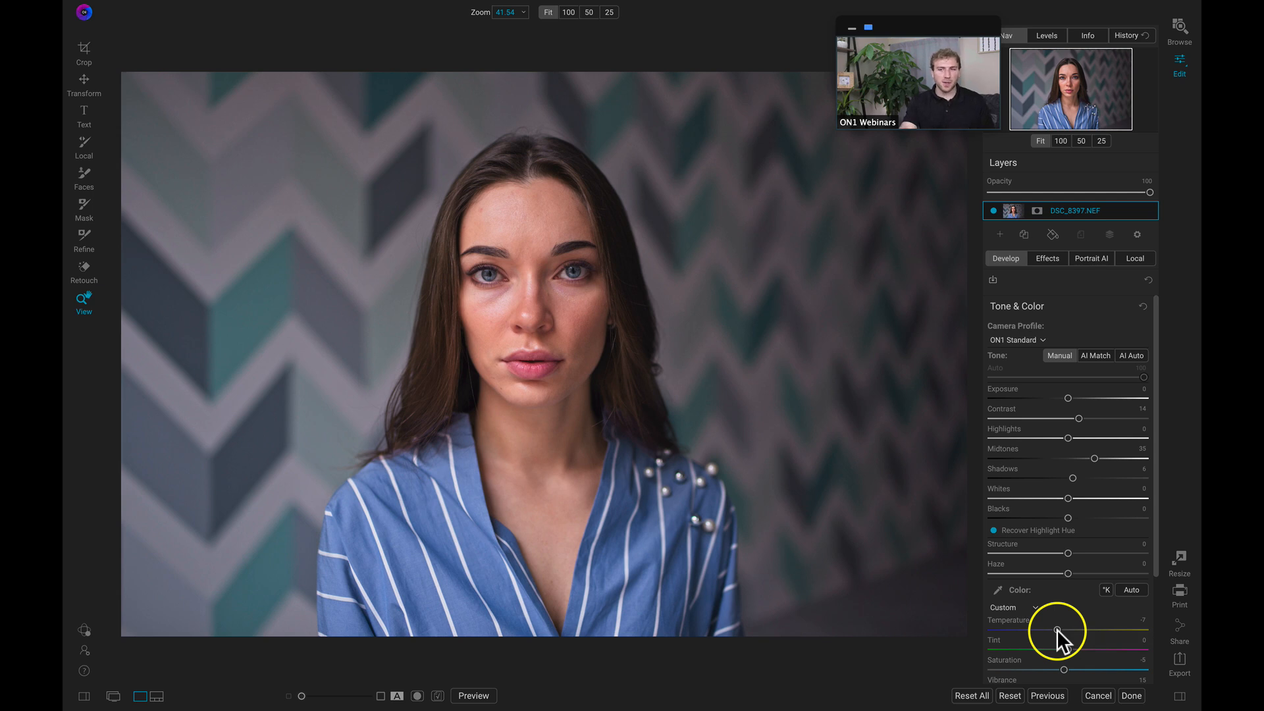
{"action": "key", "text": "backslash"}
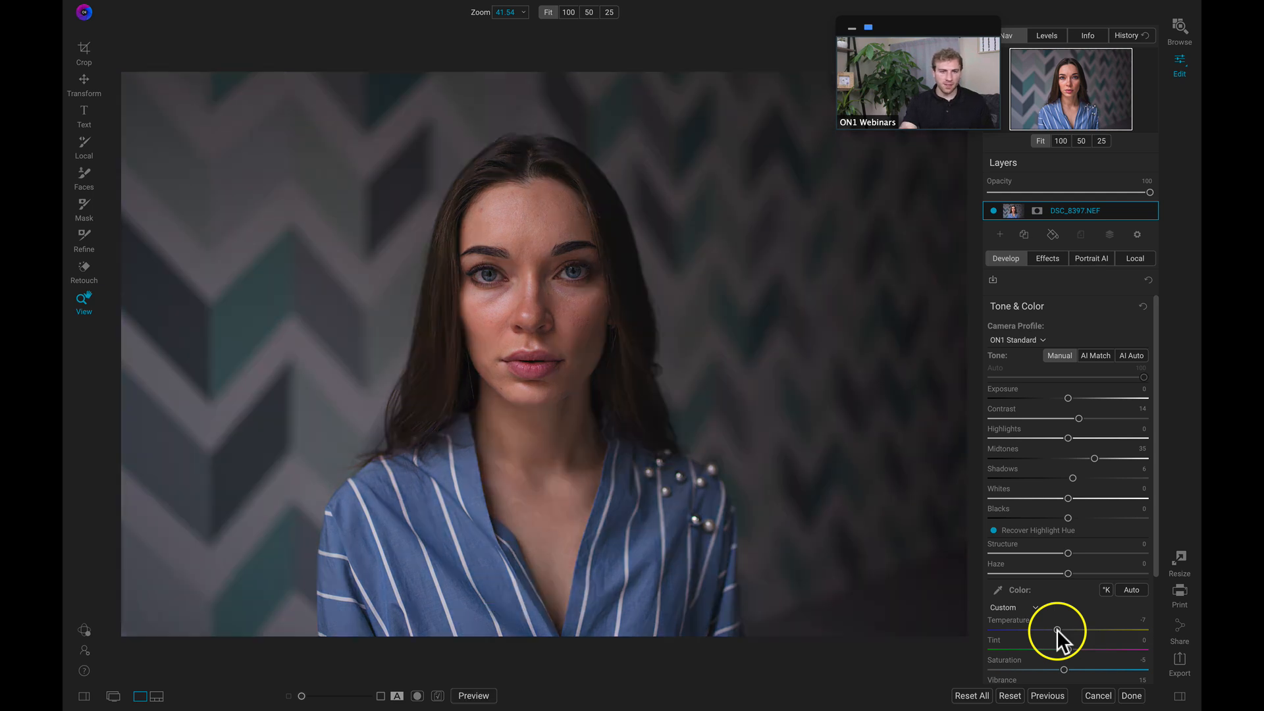
{"action": "key", "text": "backslash"}
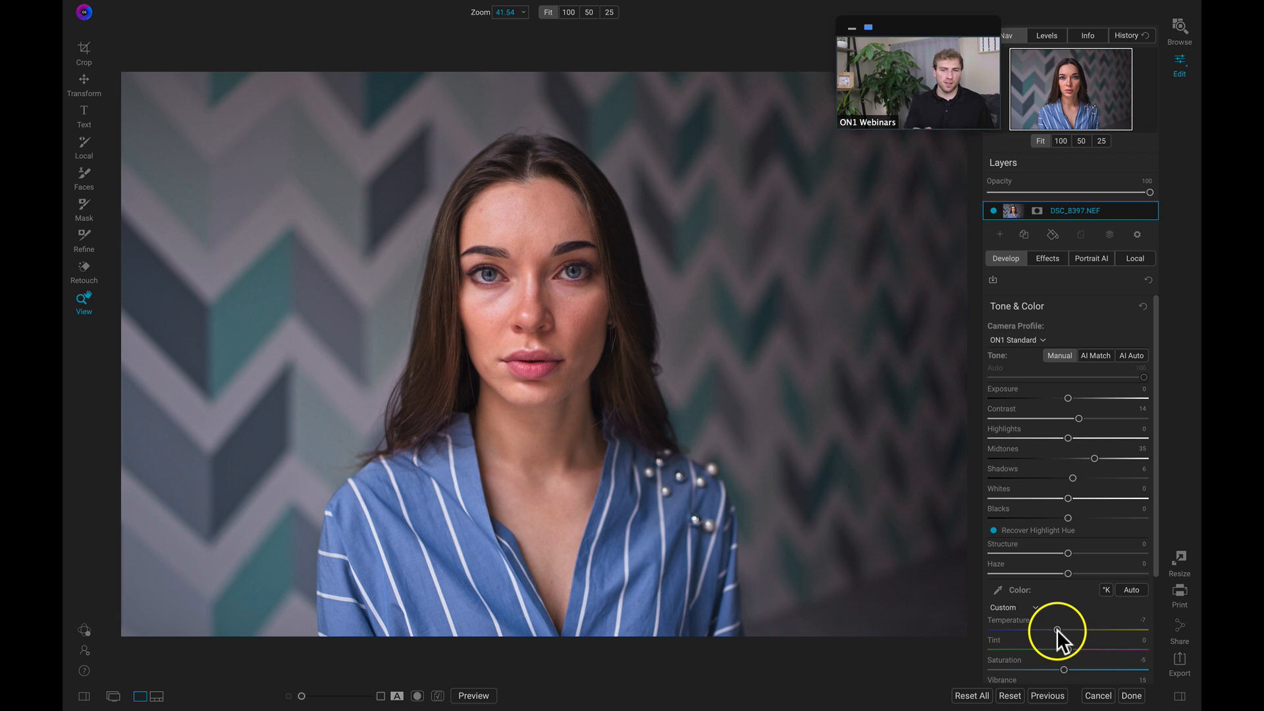
Crop the portrait to a 1x1 square with the woman roughly centred in the frame
{"action": "key", "text": "c"}
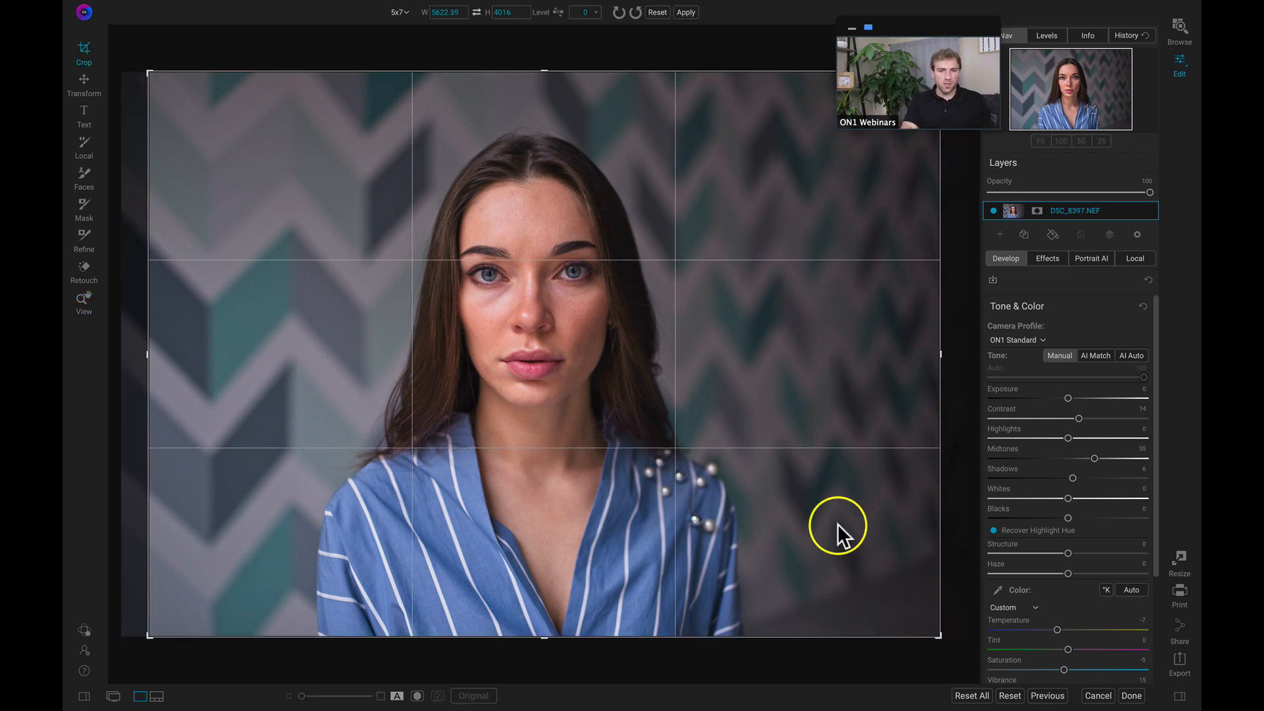
{"action": "left_click", "coordinate": [403, 13]}
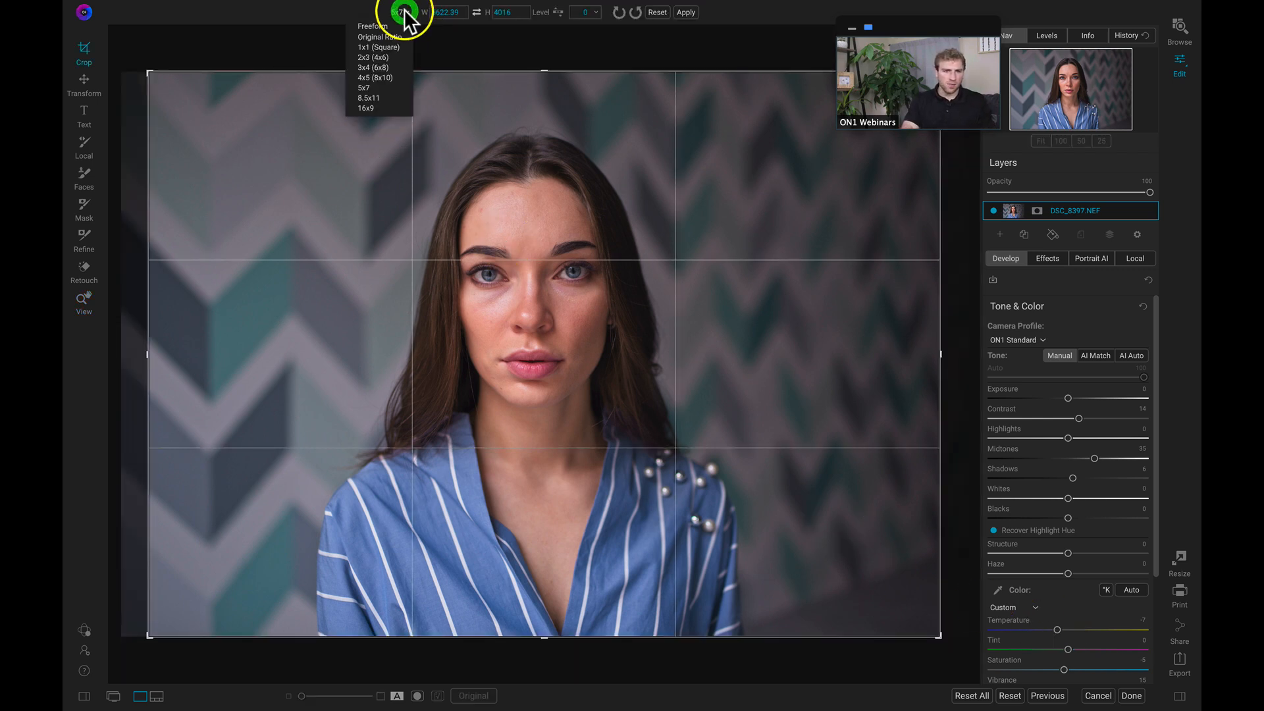
{"action": "left_click", "coordinate": [384, 47]}
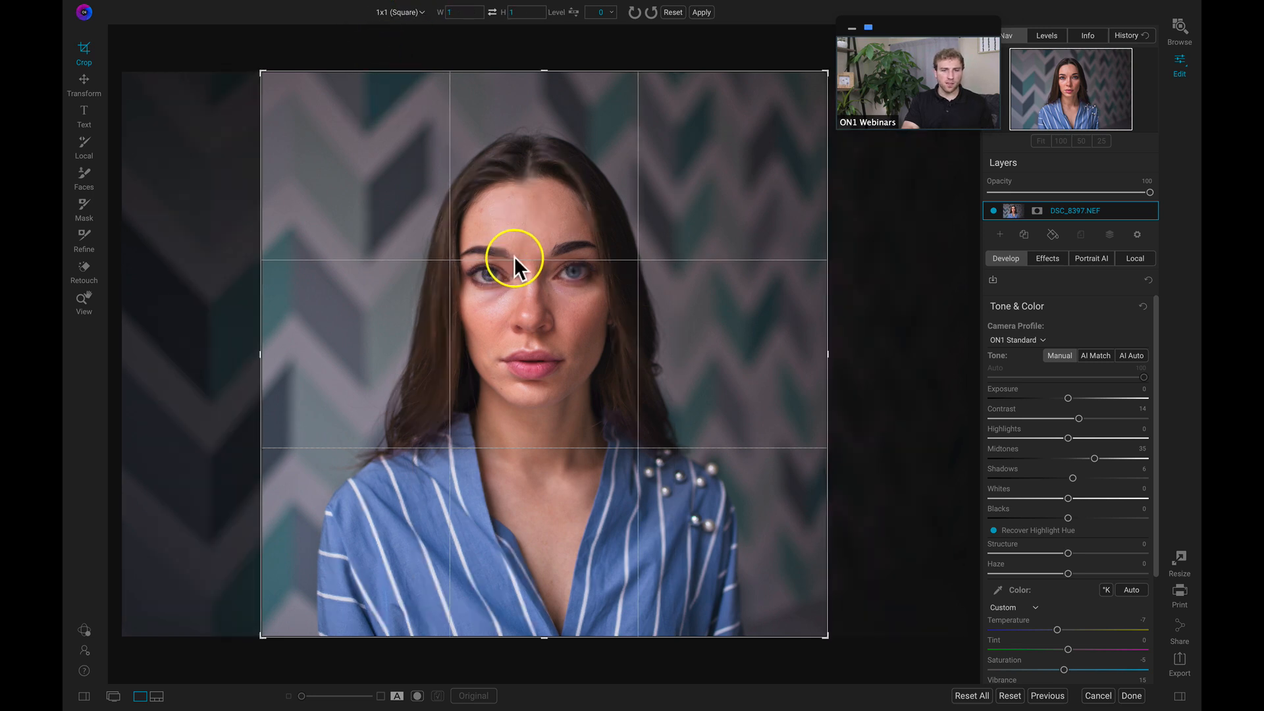
{"action": "left_click_drag", "start_coordinate": [512, 256], "coordinate": [492, 256]}
{"action": "left_click", "coordinate": [493, 257]}
{"action": "key", "text": "Return"}
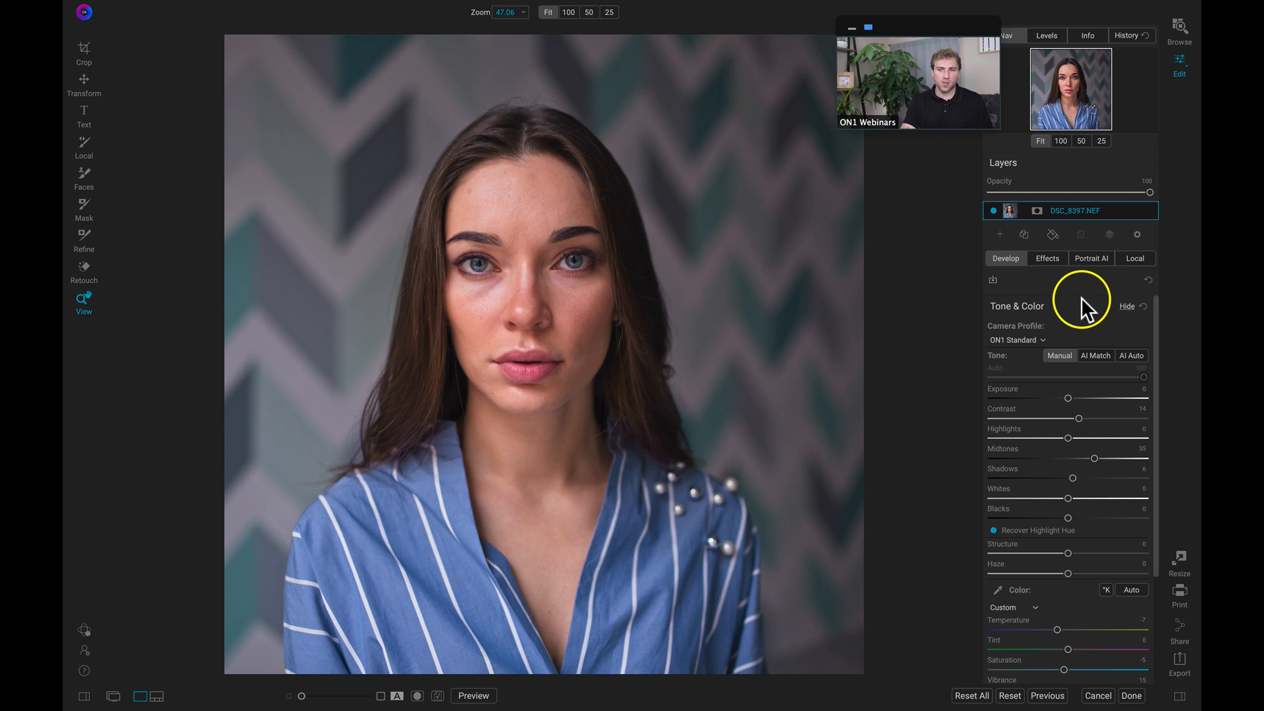
Apply Portrait AI to the woman's face and open its mask options
{"action": "left_click", "coordinate": [1090, 257]}
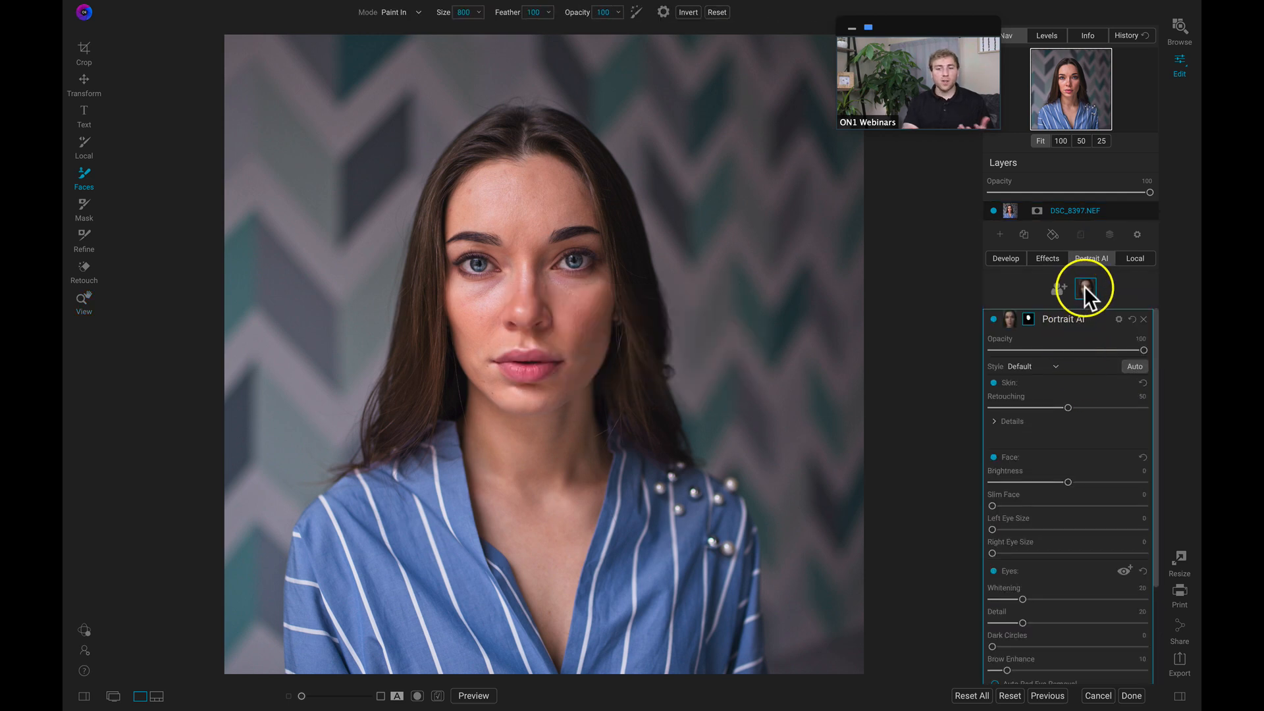
{"action": "left_click", "coordinate": [1027, 320]}
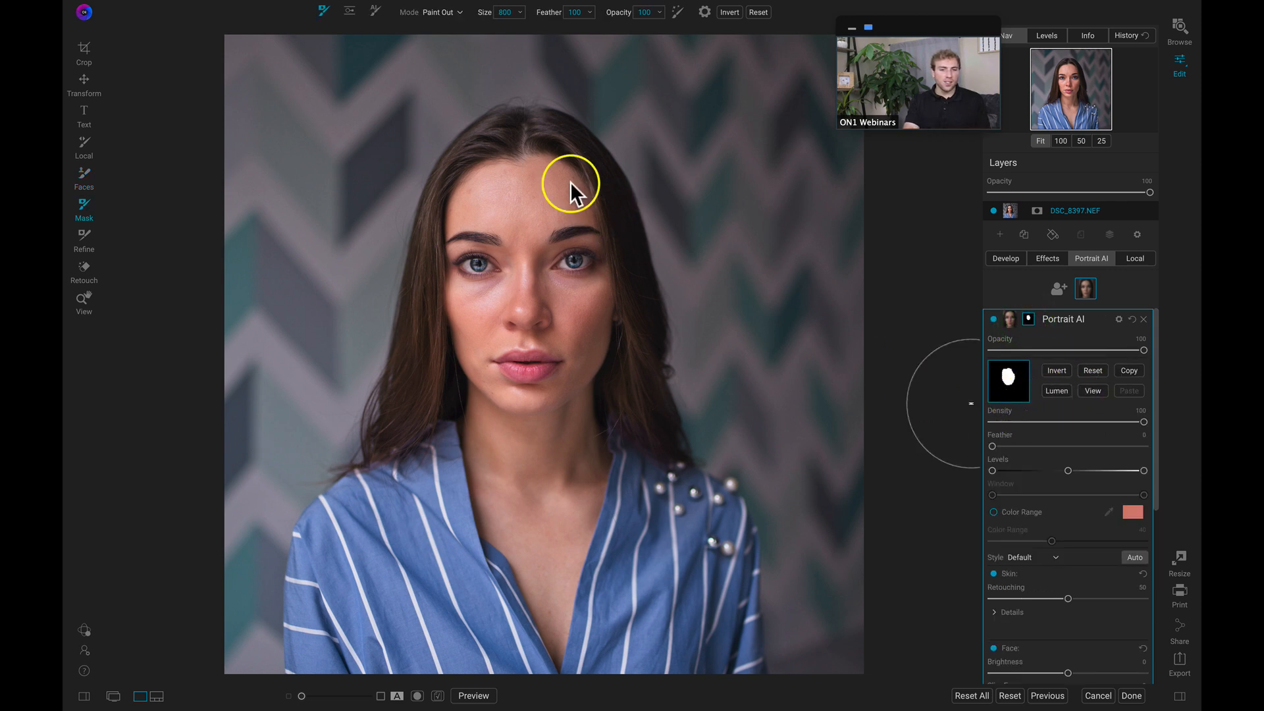
{"action": "key", "text": "z"}
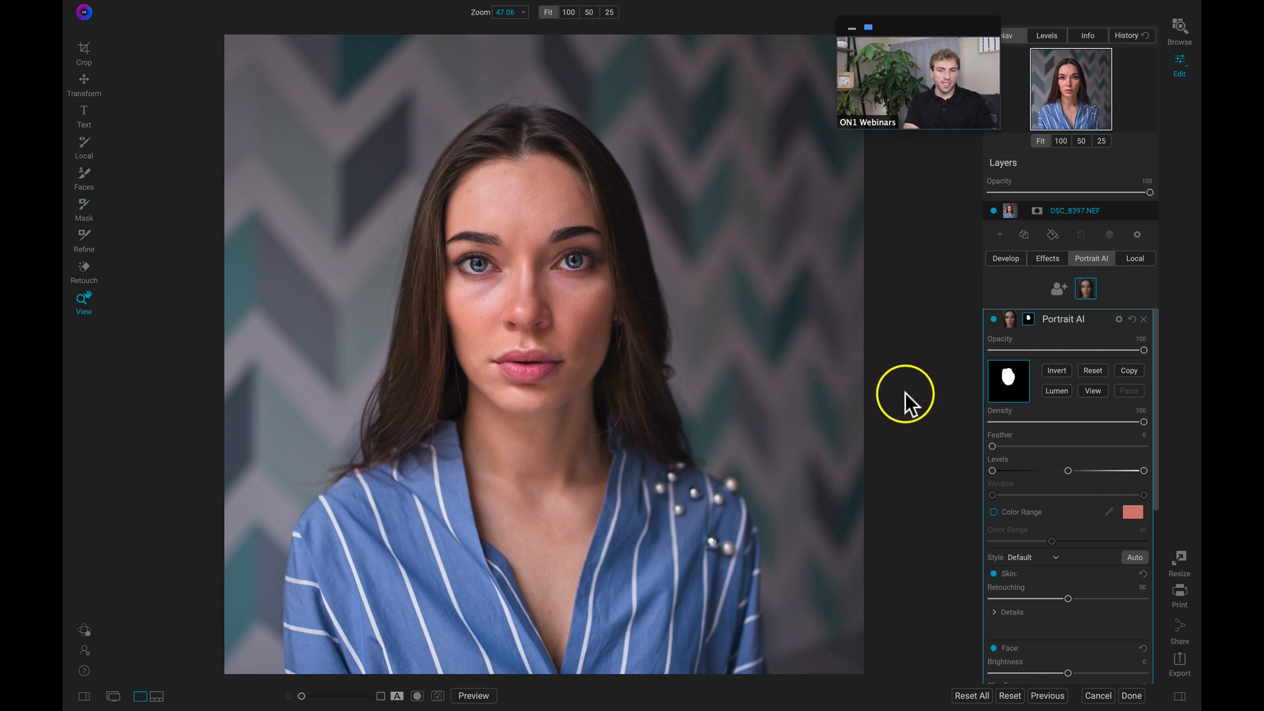
Show the Portrait AI control points for the eyes and for the mouth to check their placement
{"action": "scroll", "coordinate": [1064, 484], "scroll_direction": "down", "scroll_amount": 1}
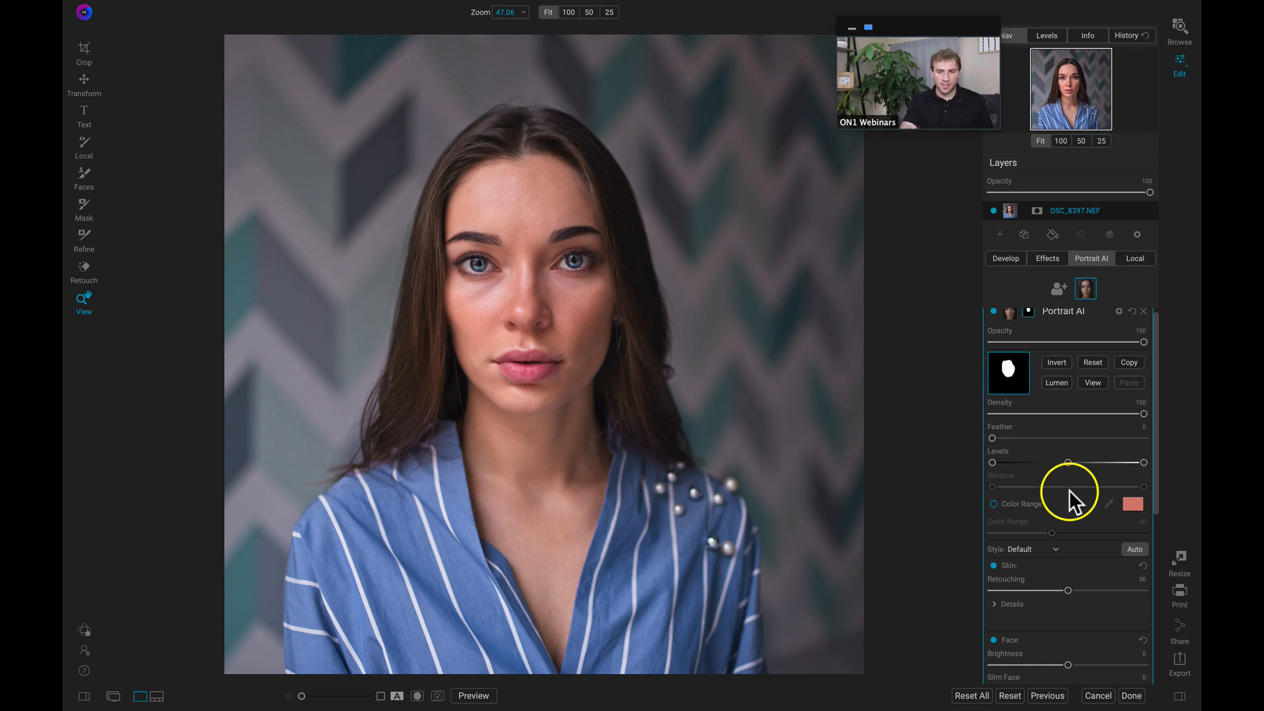
{"action": "scroll", "coordinate": [1068, 490], "scroll_direction": "down", "scroll_amount": 5}
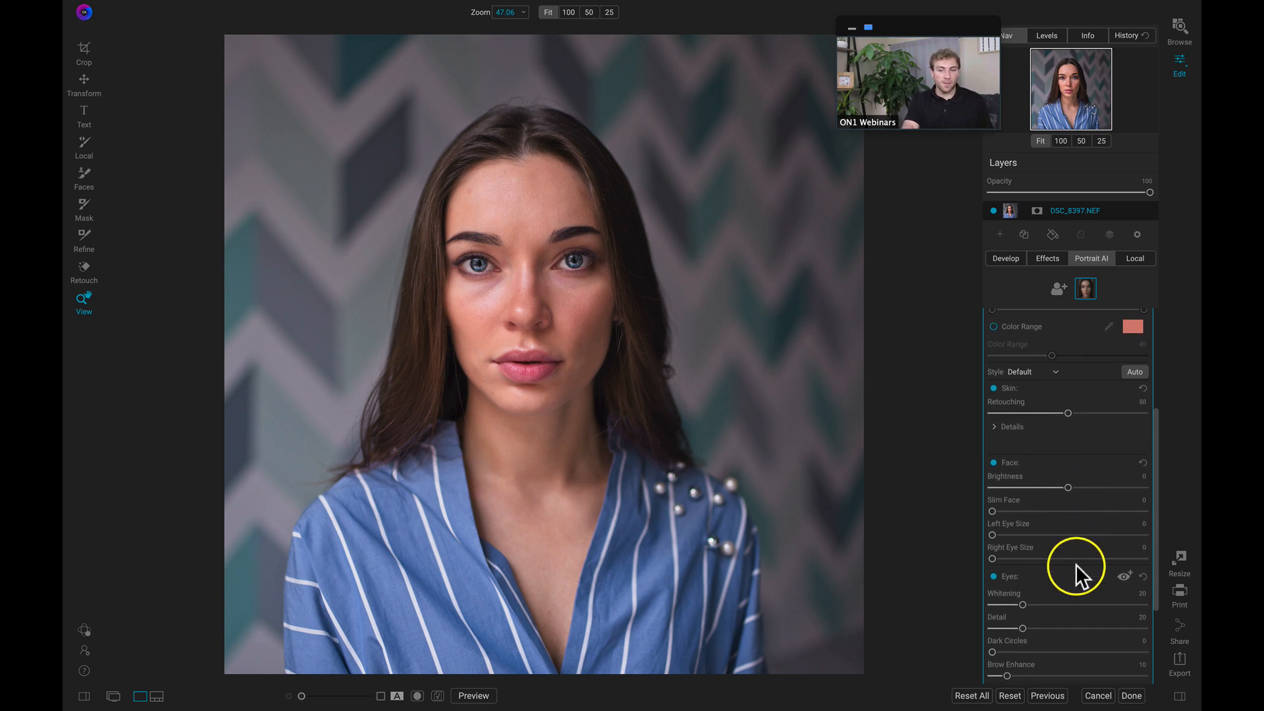
{"action": "scroll", "coordinate": [1096, 596], "scroll_direction": "up", "scroll_amount": 5}
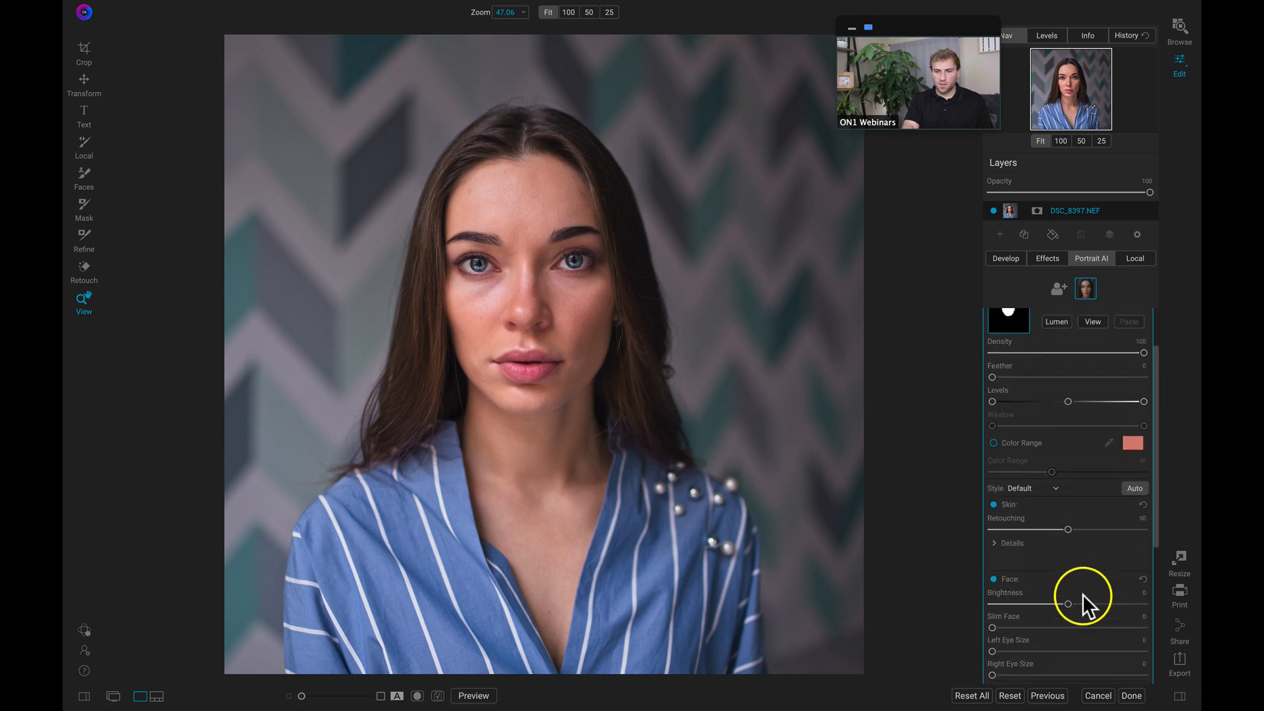
{"action": "scroll", "coordinate": [1067, 575], "scroll_direction": "down", "scroll_amount": 9}
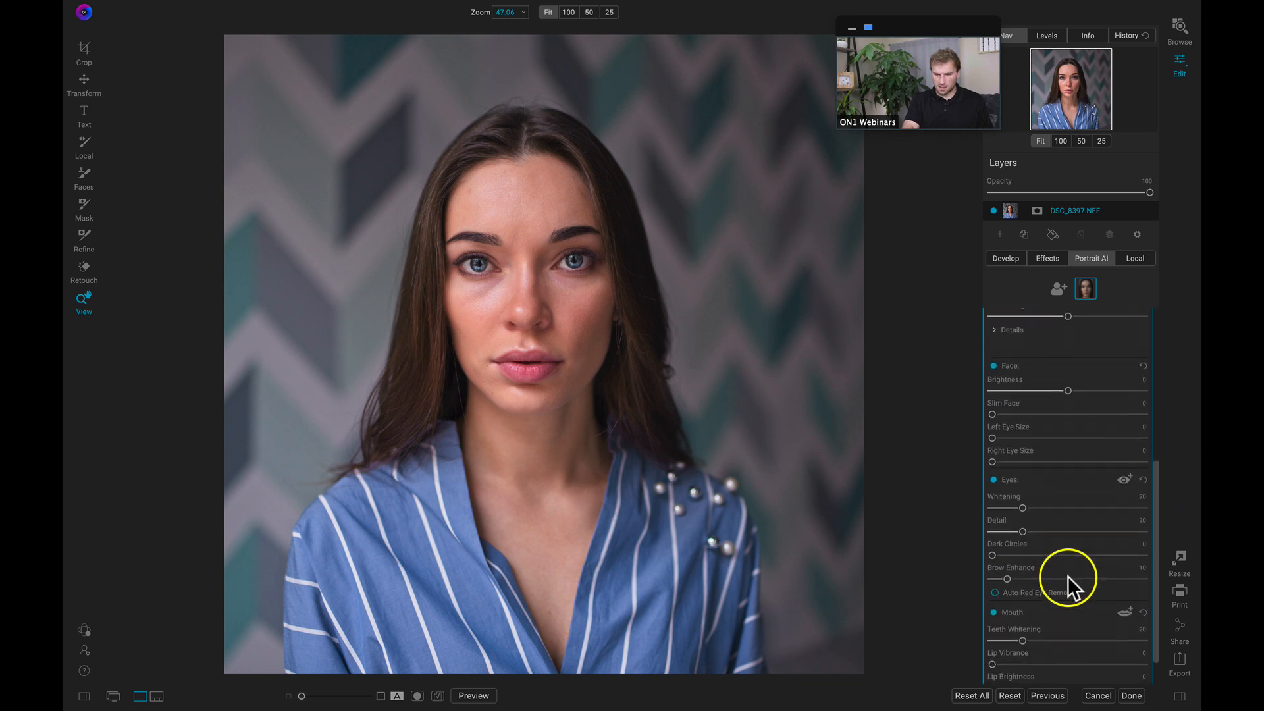
{"action": "left_click", "coordinate": [1123, 443]}
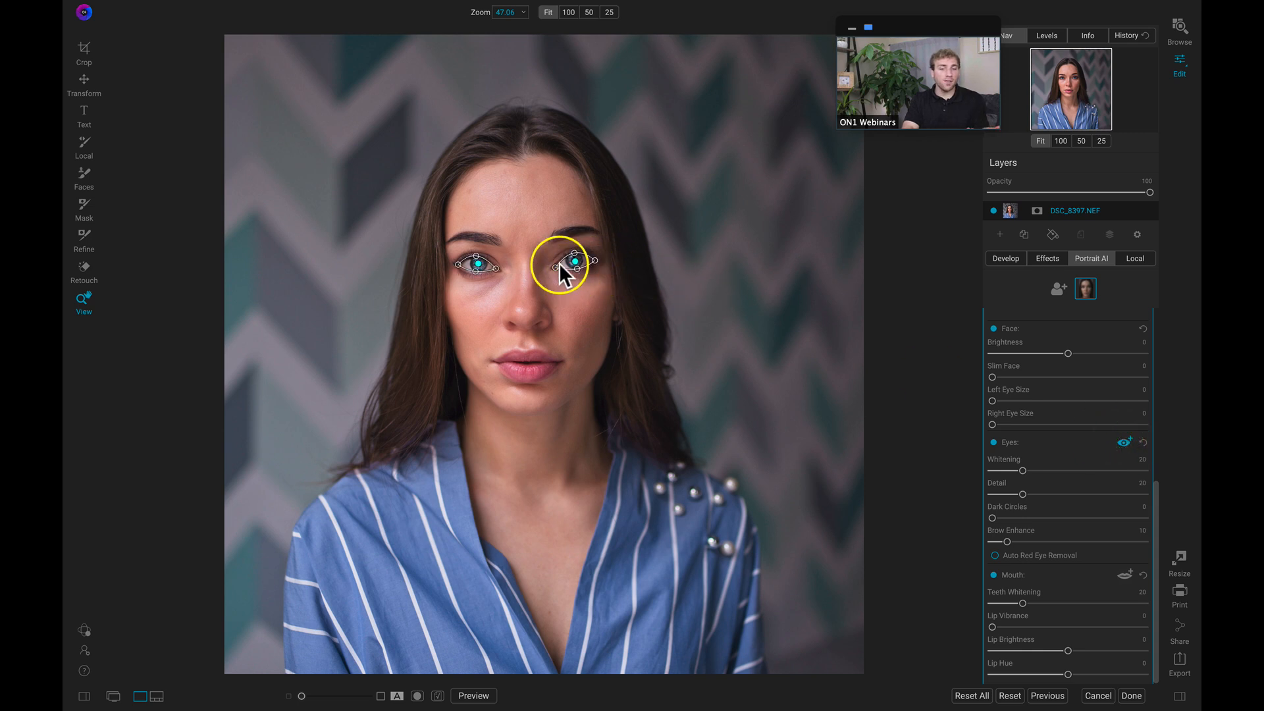
{"action": "left_click", "coordinate": [1124, 574]}
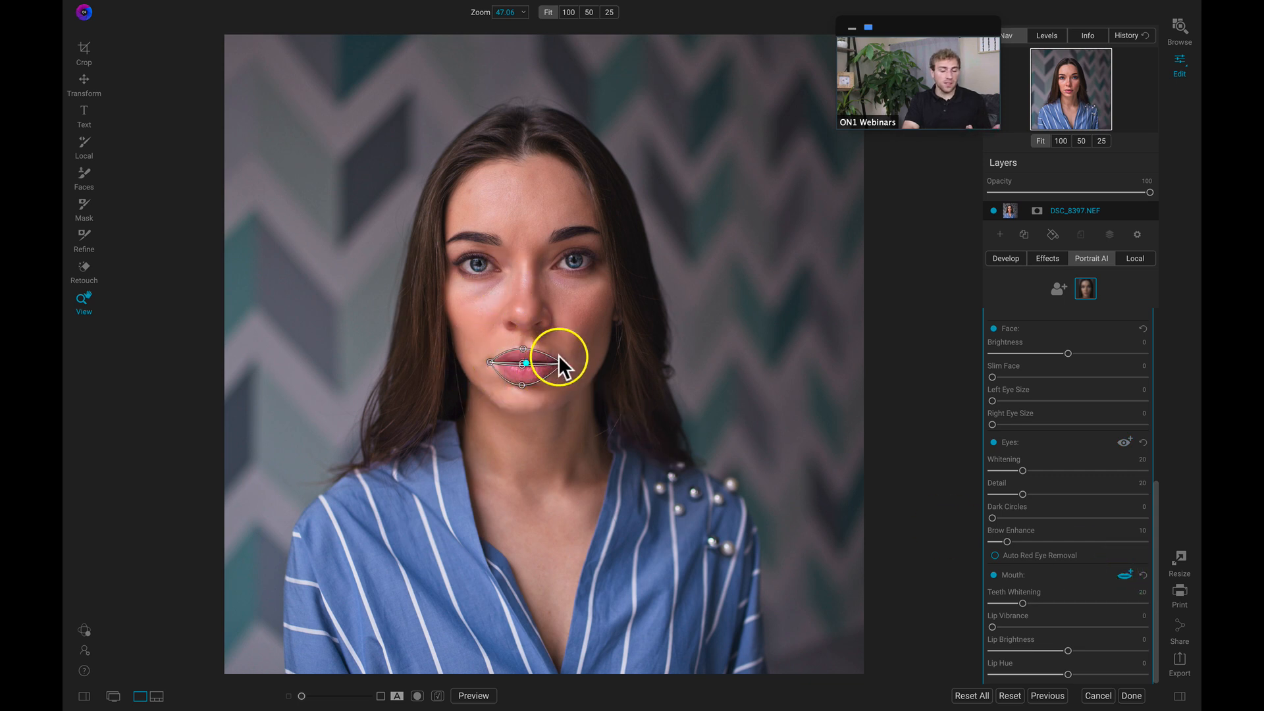
View the Portrait AI face mask as a red overlay and close the mask options
{"action": "scroll", "coordinate": [1091, 553], "scroll_direction": "up", "scroll_amount": 5}
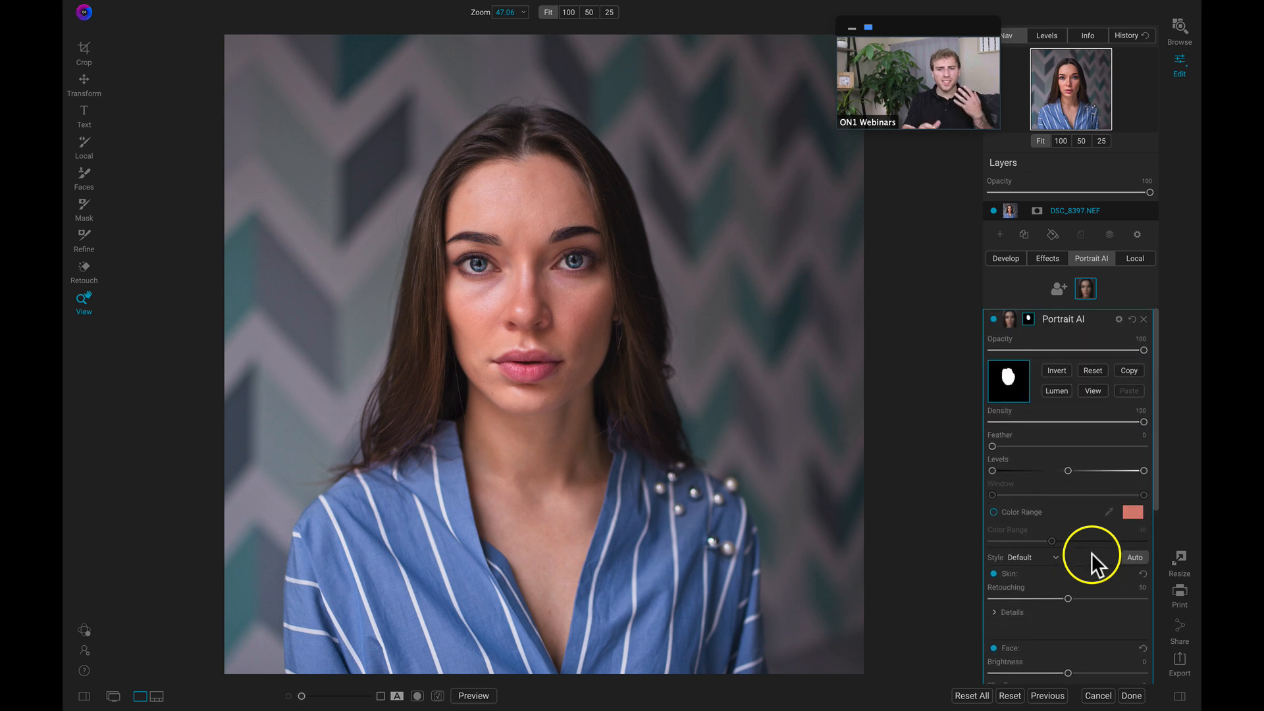
{"action": "left_click", "coordinate": [1091, 389]}
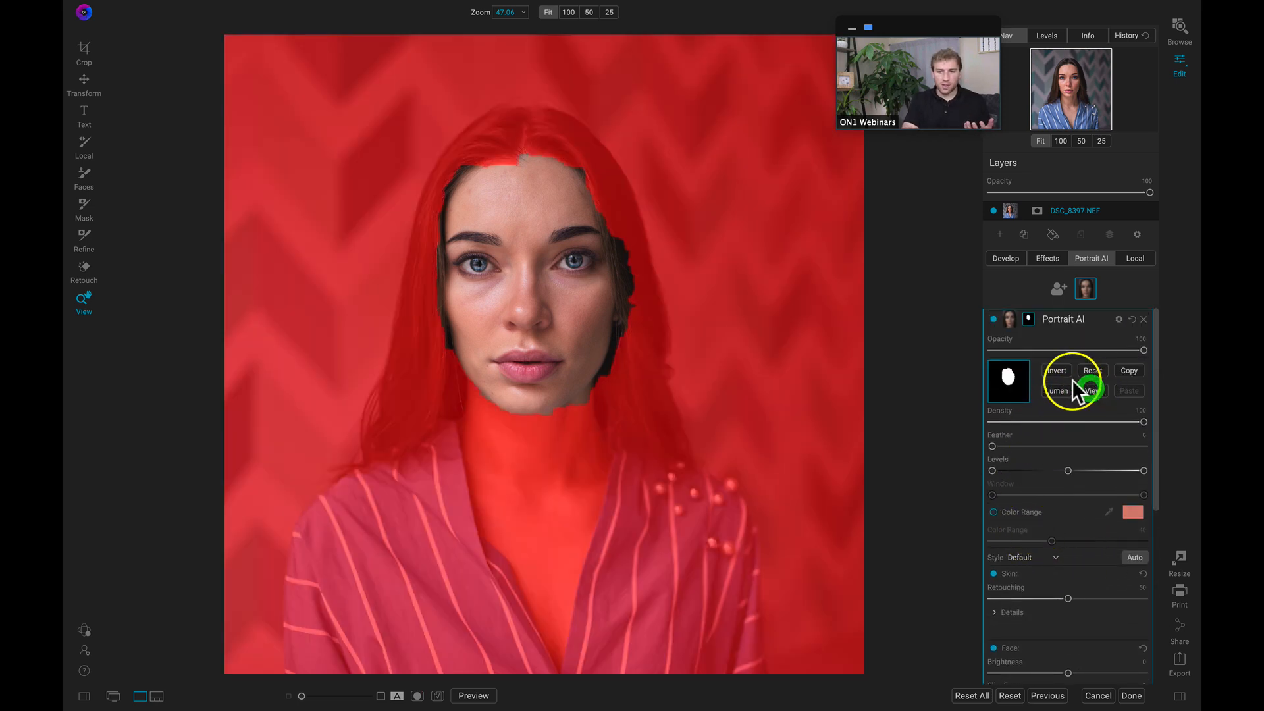
{"action": "left_click", "coordinate": [1028, 319]}
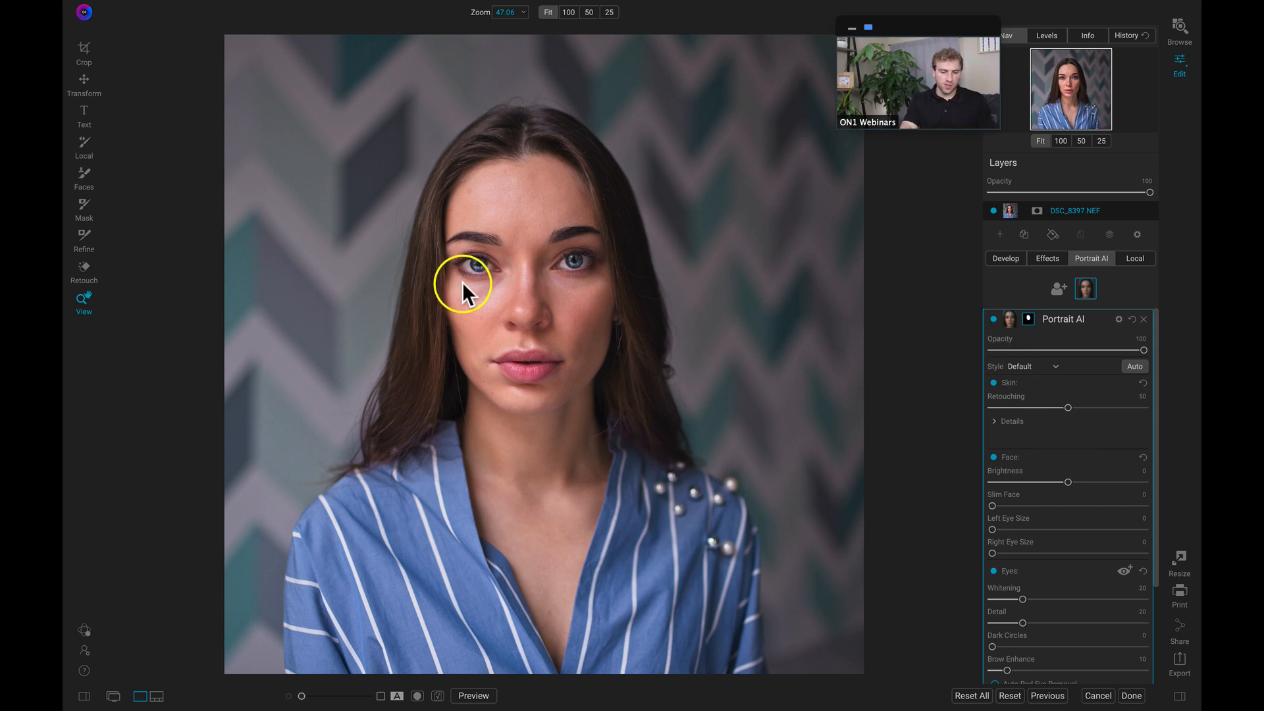
Examine the face at 100% with Portrait AI switched off and on again to compare the retouching
{"action": "left_click", "coordinate": [512, 278]}
{"action": "left_click_drag", "start_coordinate": [512, 278], "coordinate": [512, 366]}
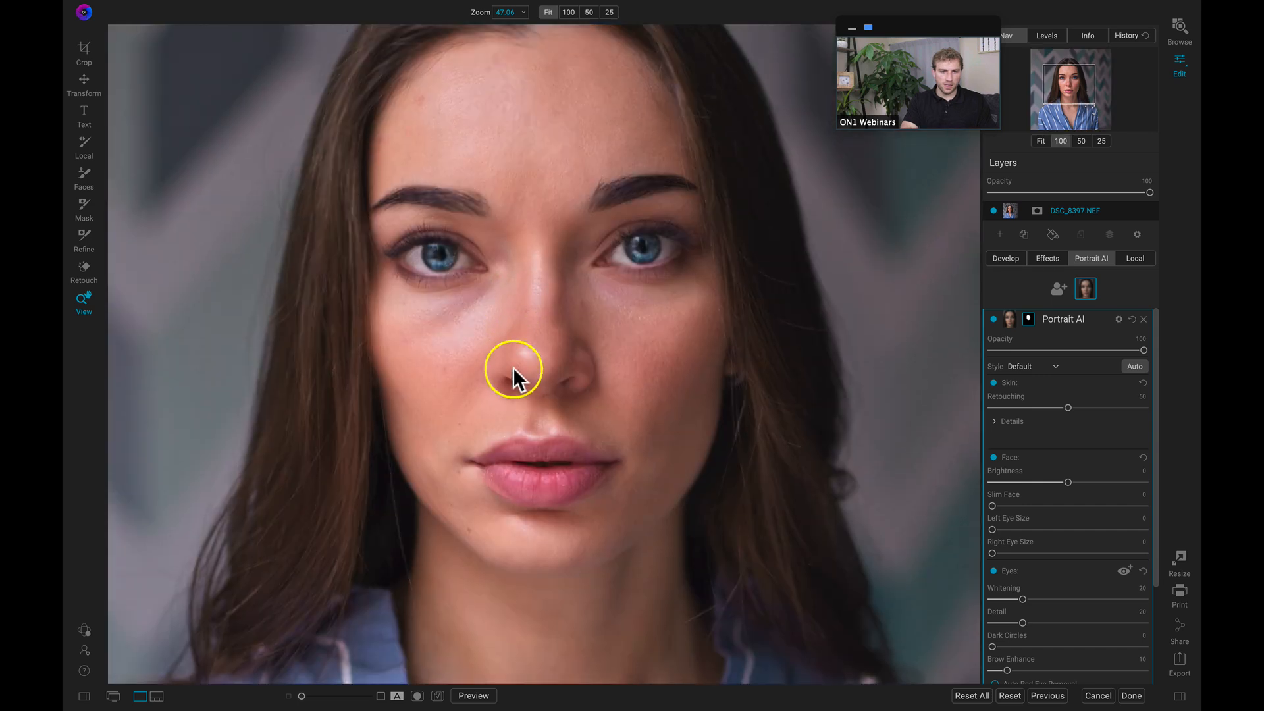
{"action": "left_click", "coordinate": [993, 318]}
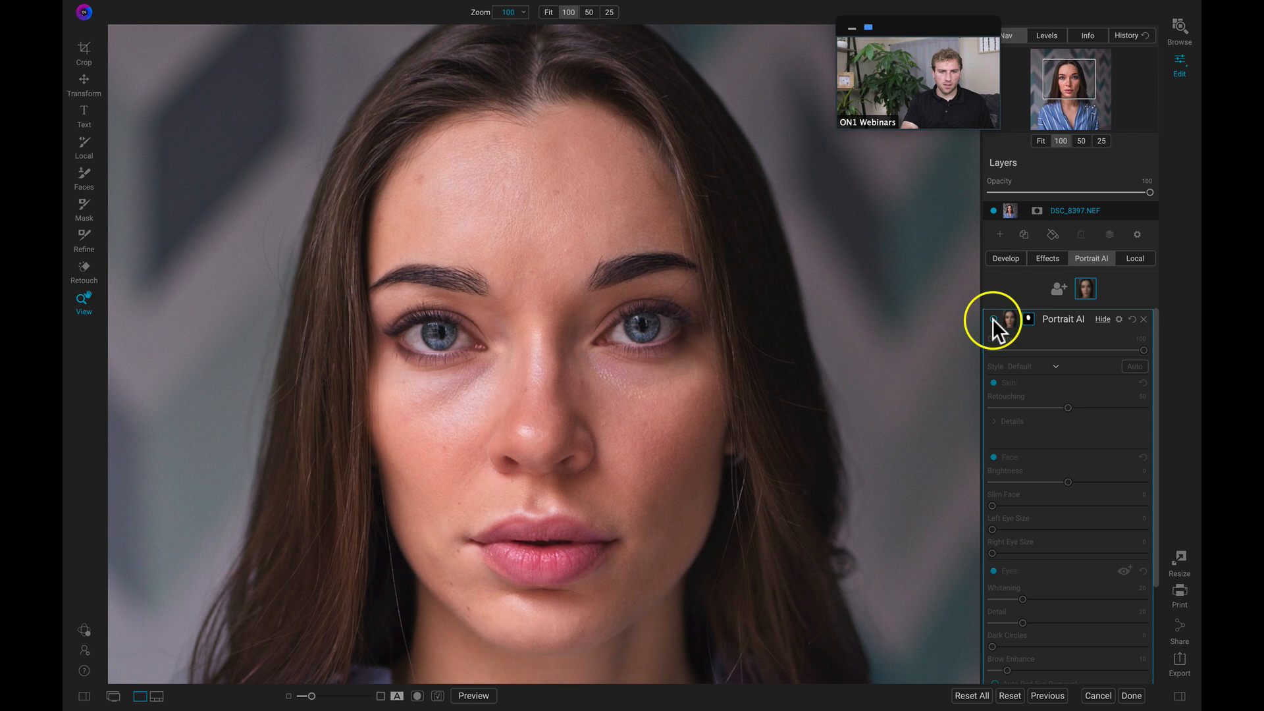
{"action": "left_click", "coordinate": [992, 318]}
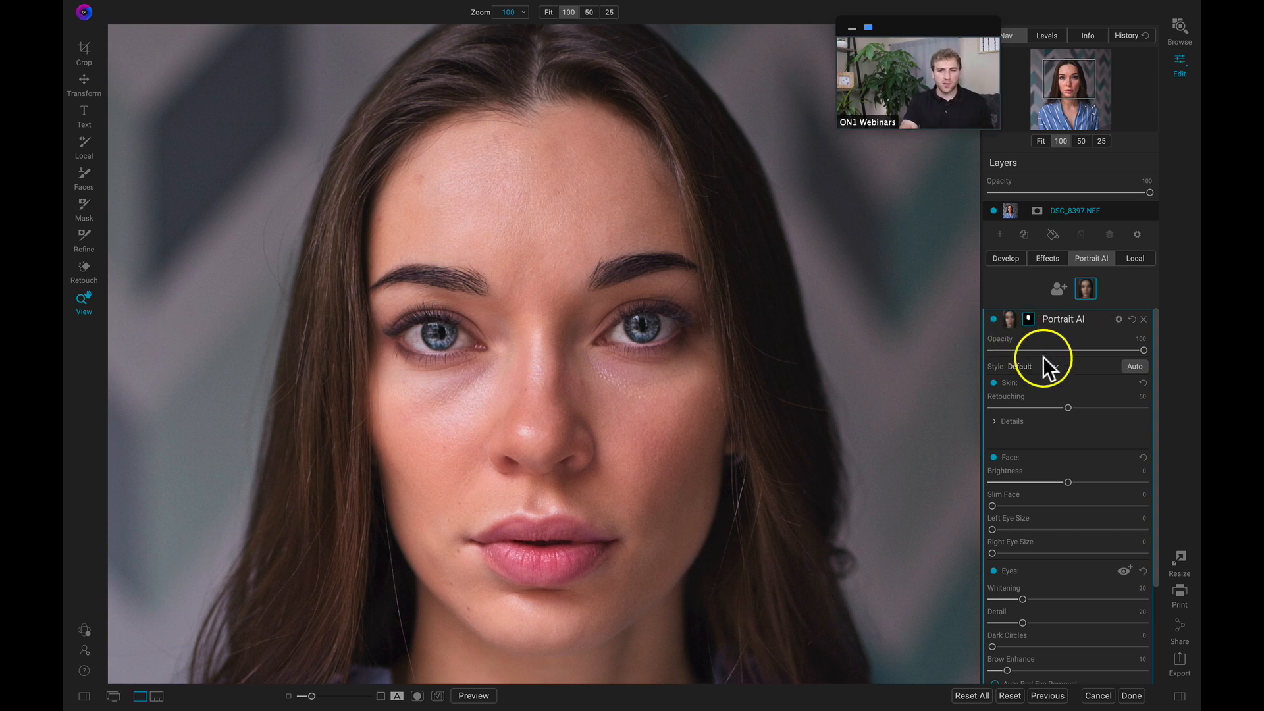
{"action": "scroll", "coordinate": [1053, 368], "scroll_direction": "down", "scroll_amount": 1}
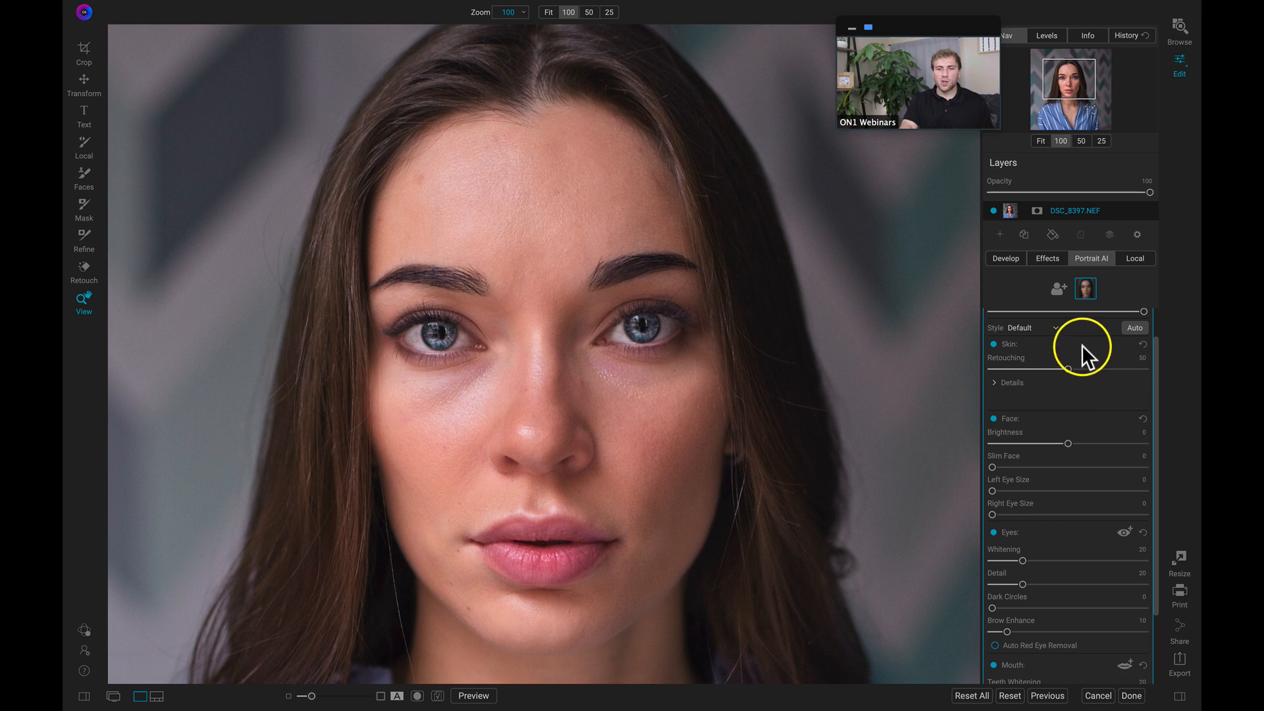
Expand the Portrait AI skin details, keep Frequency Separation as the method, and set skin Retouching to 82
{"action": "scroll", "coordinate": [1080, 345], "scroll_direction": "up", "scroll_amount": 1}
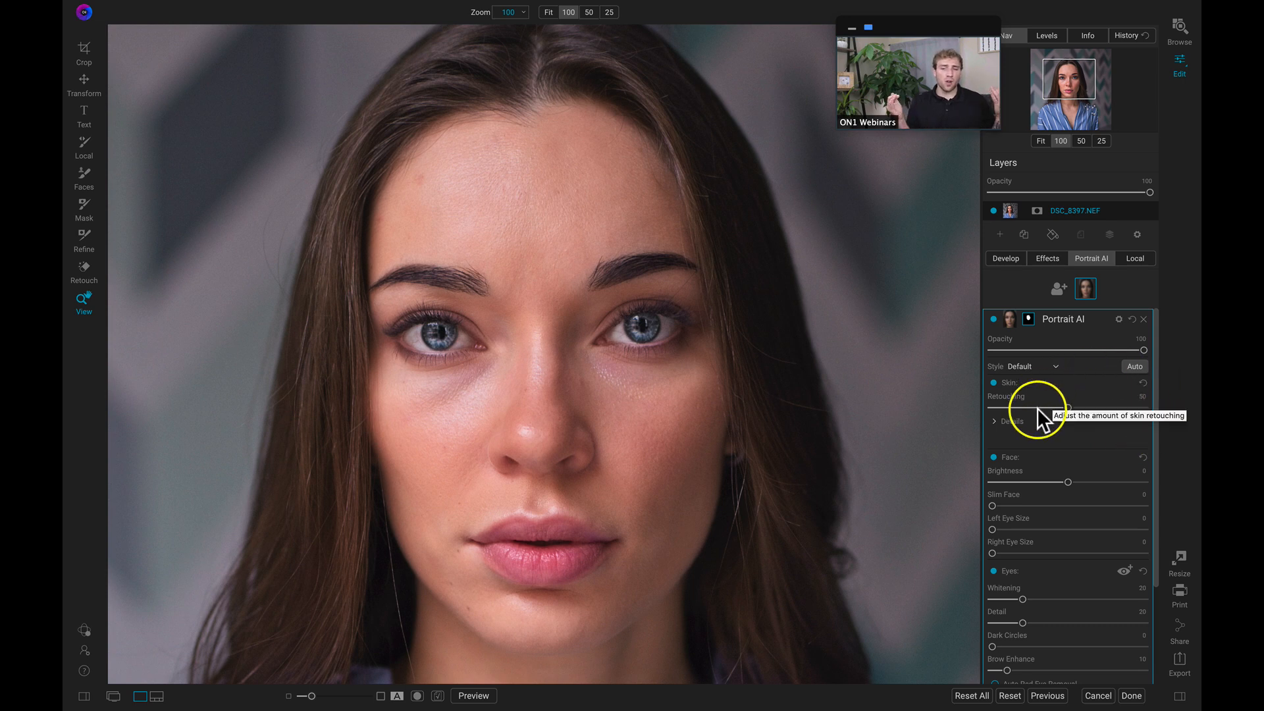
{"action": "left_click", "coordinate": [993, 421]}
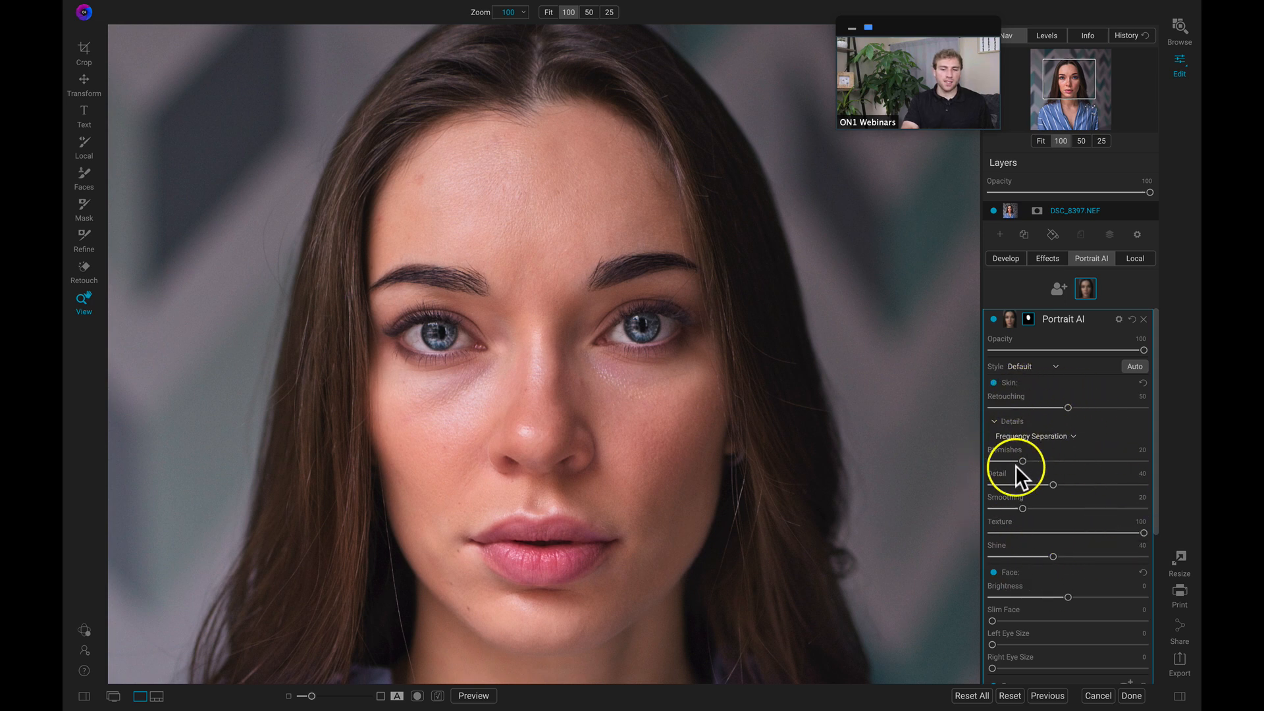
{"action": "left_click", "coordinate": [1072, 435]}
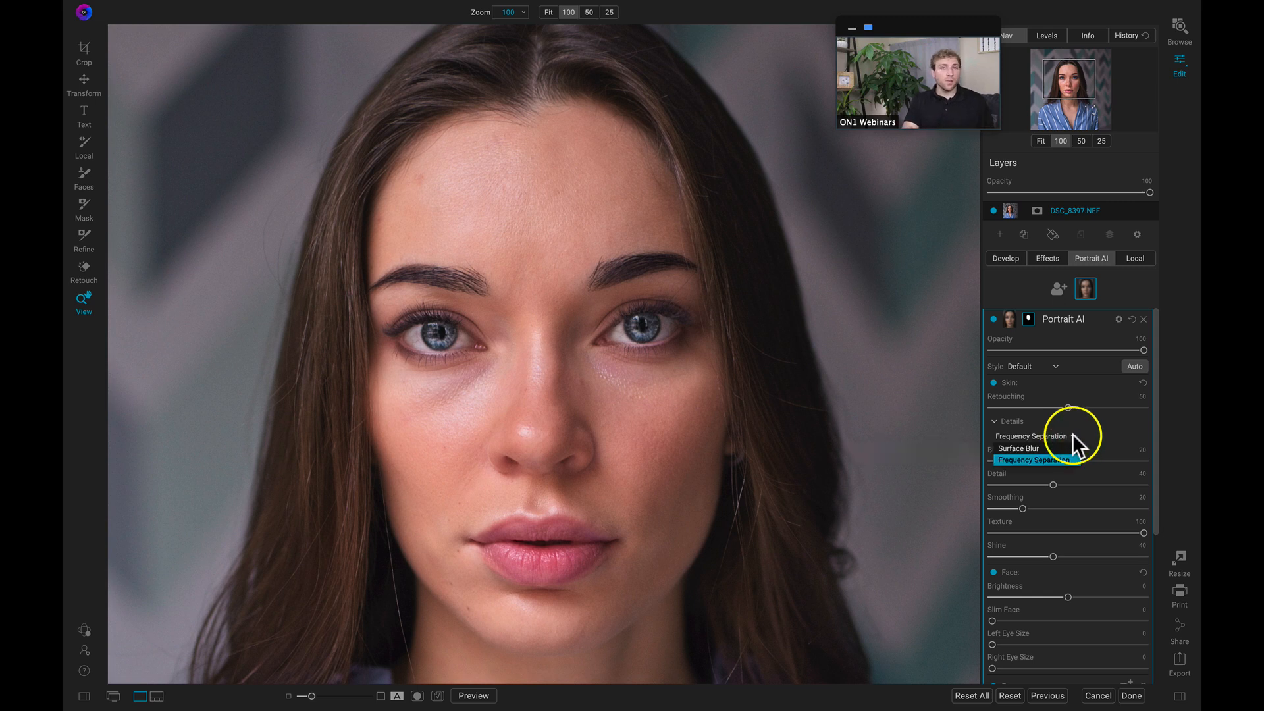
{"action": "left_click", "coordinate": [1044, 461]}
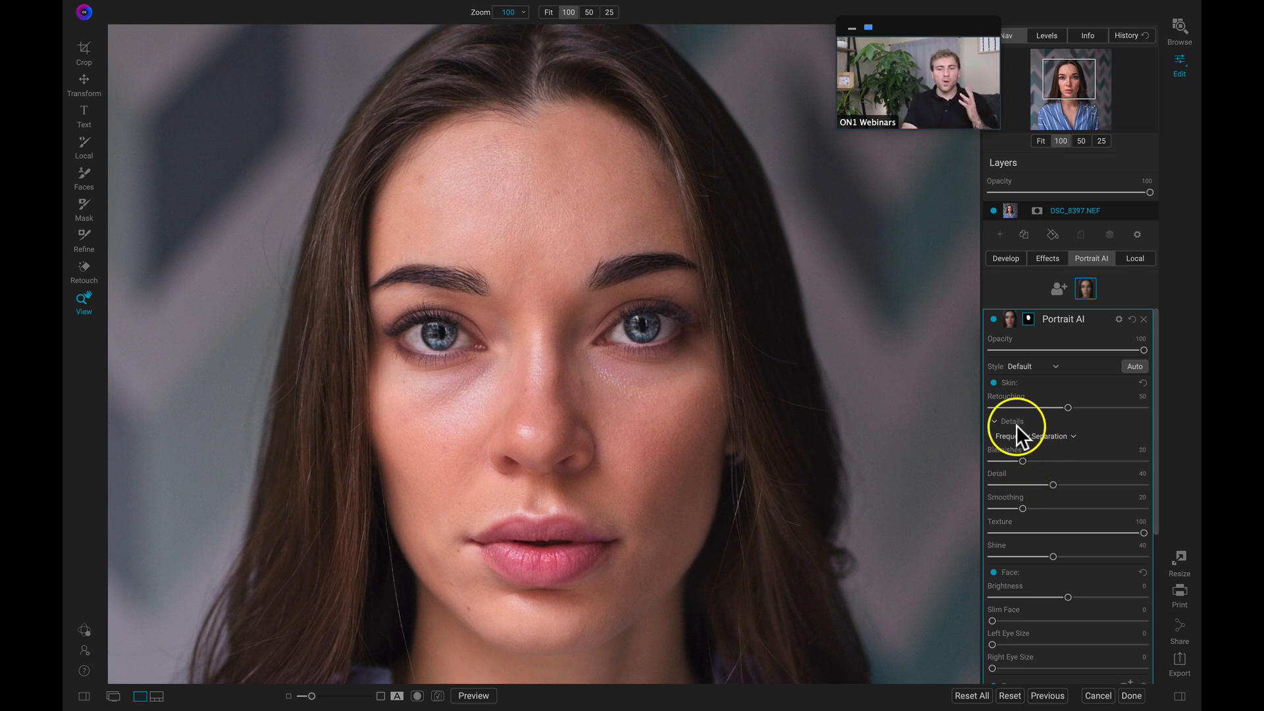
{"action": "mouse_move", "coordinate": [1067, 406]}
{"action": "left_mouse_down"}
{"action": "mouse_move", "coordinate": [1127, 409]}
{"action": "mouse_move", "coordinate": [1114, 412]}
{"action": "left_mouse_up"}
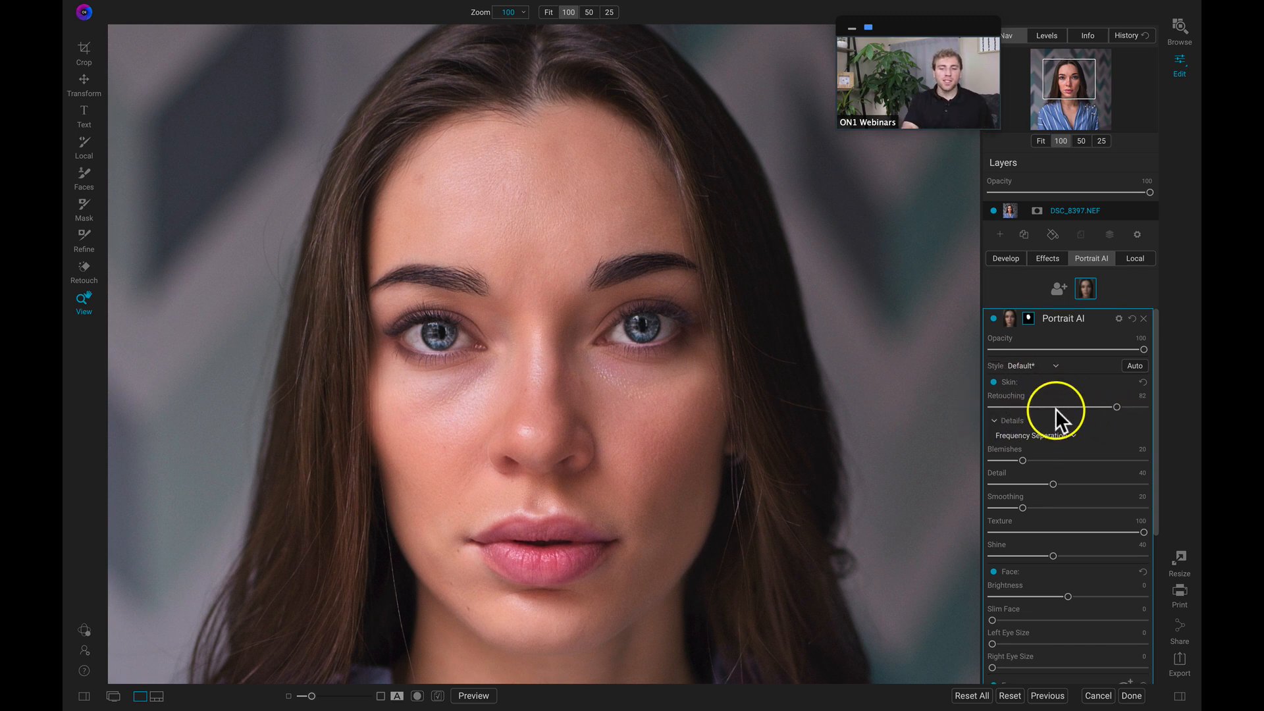
{"action": "scroll", "coordinate": [1056, 408], "scroll_direction": "down", "scroll_amount": 3}
{"action": "scroll", "coordinate": [1042, 521], "scroll_direction": "down", "scroll_amount": 5}
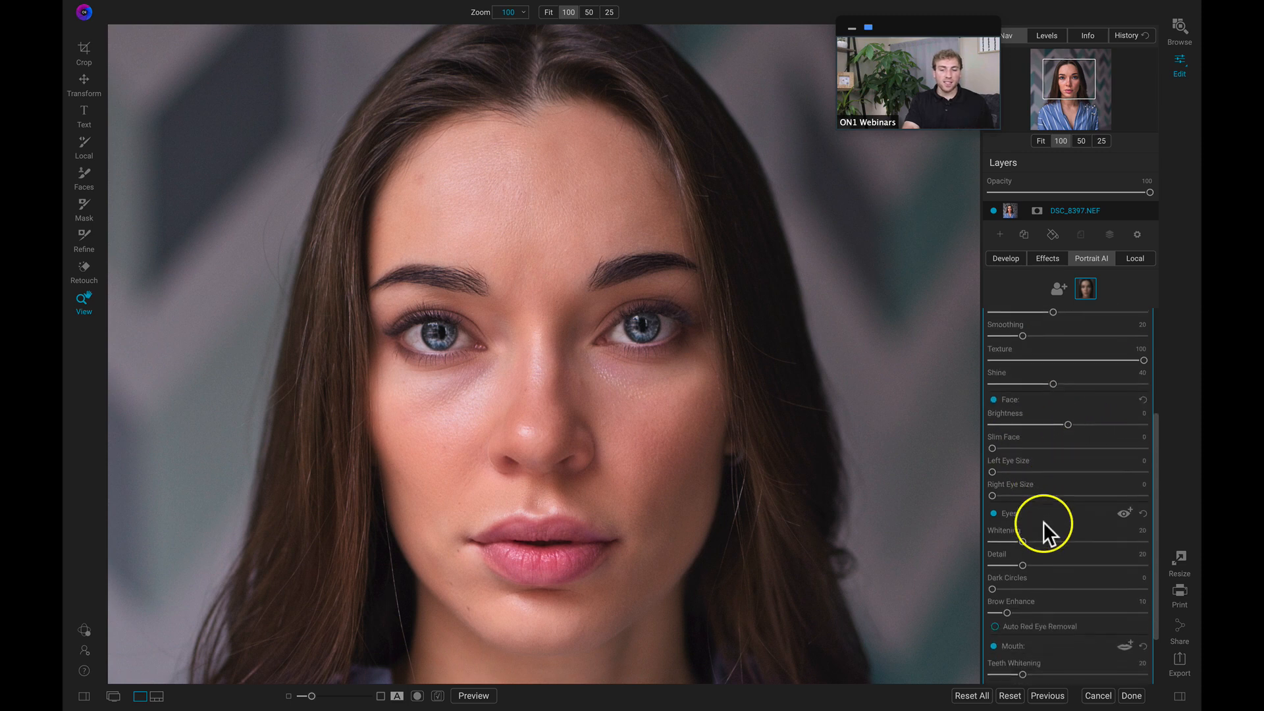
{"action": "scroll", "coordinate": [1059, 411], "scroll_direction": "up", "scroll_amount": 1}
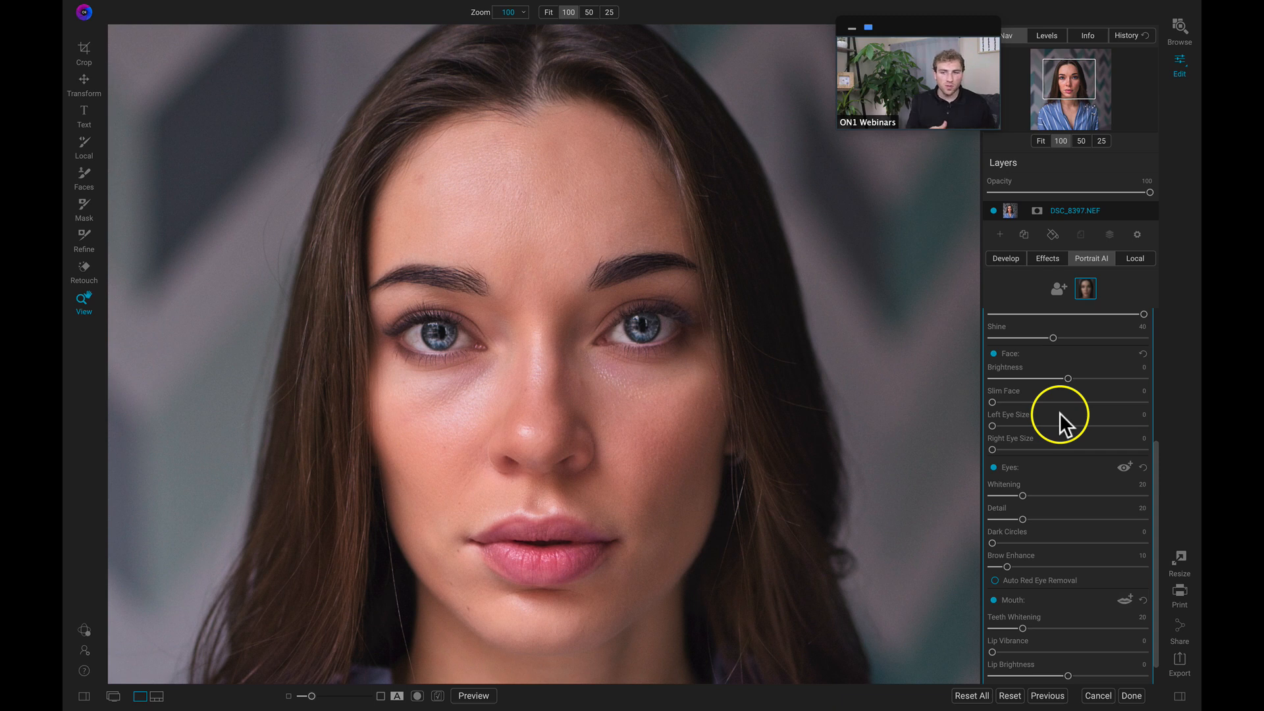
{"action": "scroll", "coordinate": [1060, 412], "scroll_direction": "up", "scroll_amount": 5}
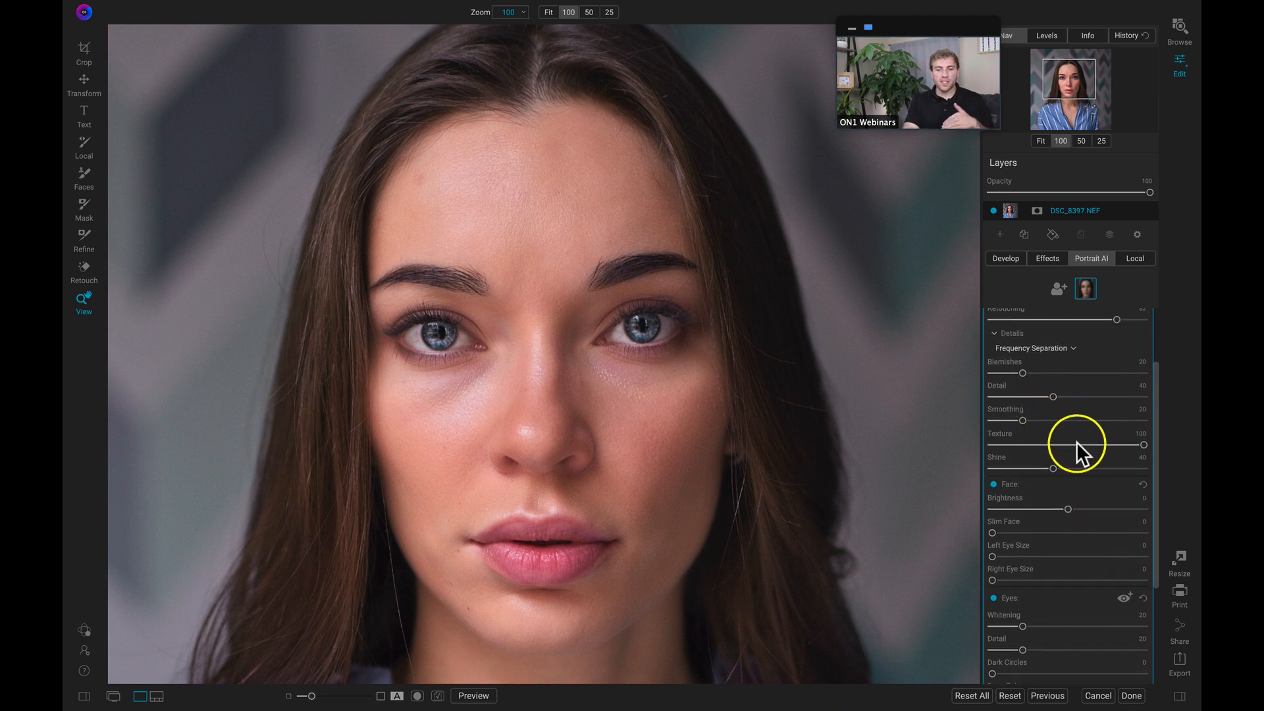
{"action": "scroll", "coordinate": [1076, 446], "scroll_direction": "down", "scroll_amount": 3}
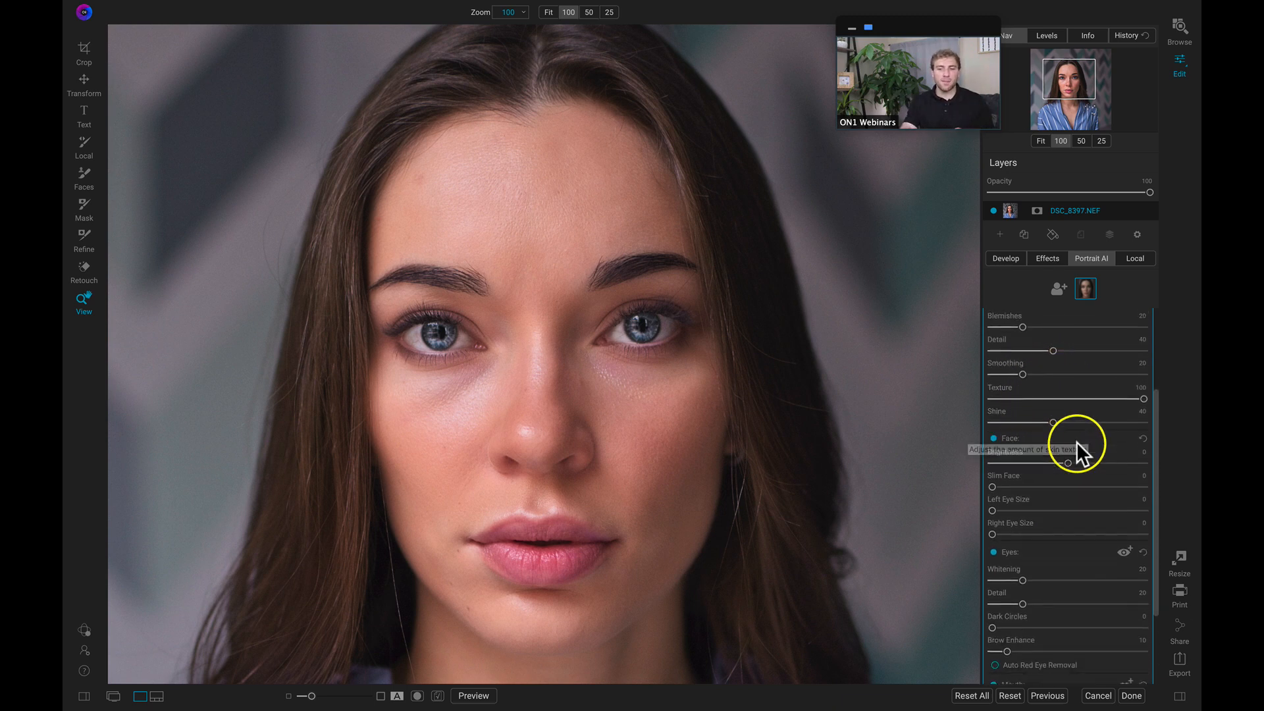
{"action": "scroll", "coordinate": [1051, 531], "scroll_direction": "down", "scroll_amount": 4}
{"action": "scroll", "coordinate": [1056, 551], "scroll_direction": "up", "scroll_amount": 8}
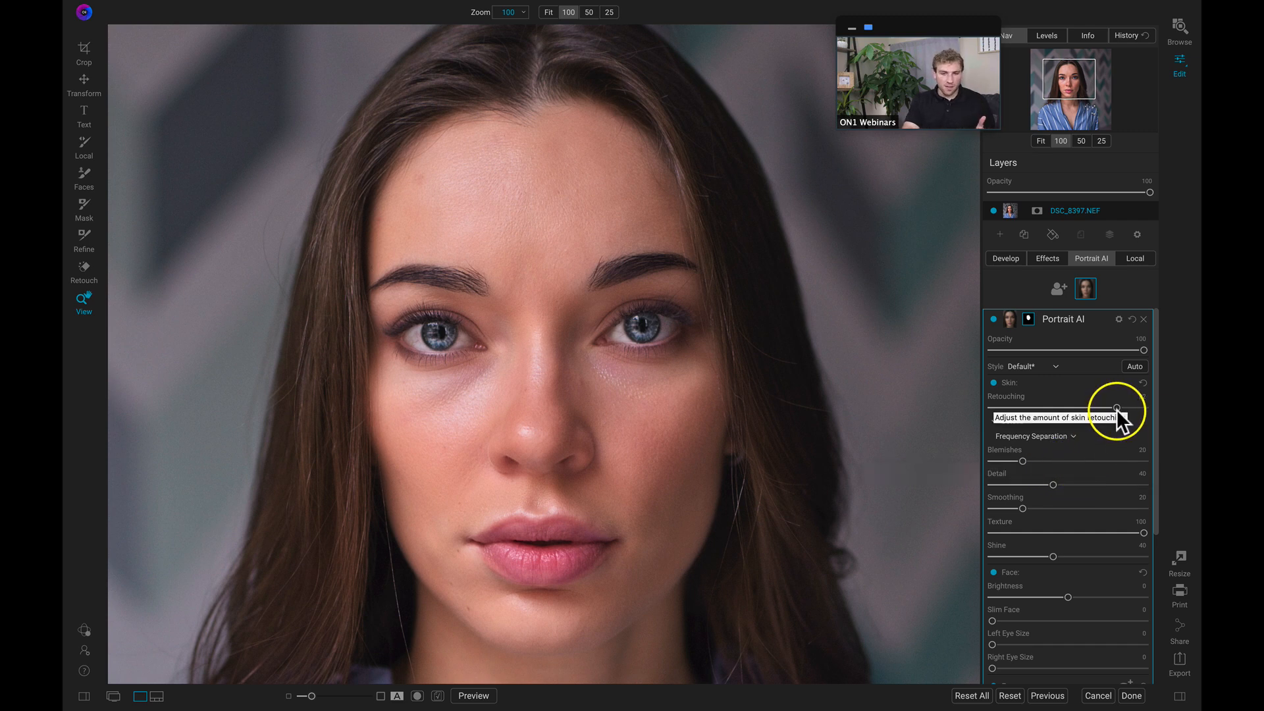
Set skin Blemishes to 64 and skin Detail to 71, comparing the face with Portrait AI off and on
{"action": "left_click", "coordinate": [993, 317]}
{"action": "left_click", "coordinate": [993, 318]}
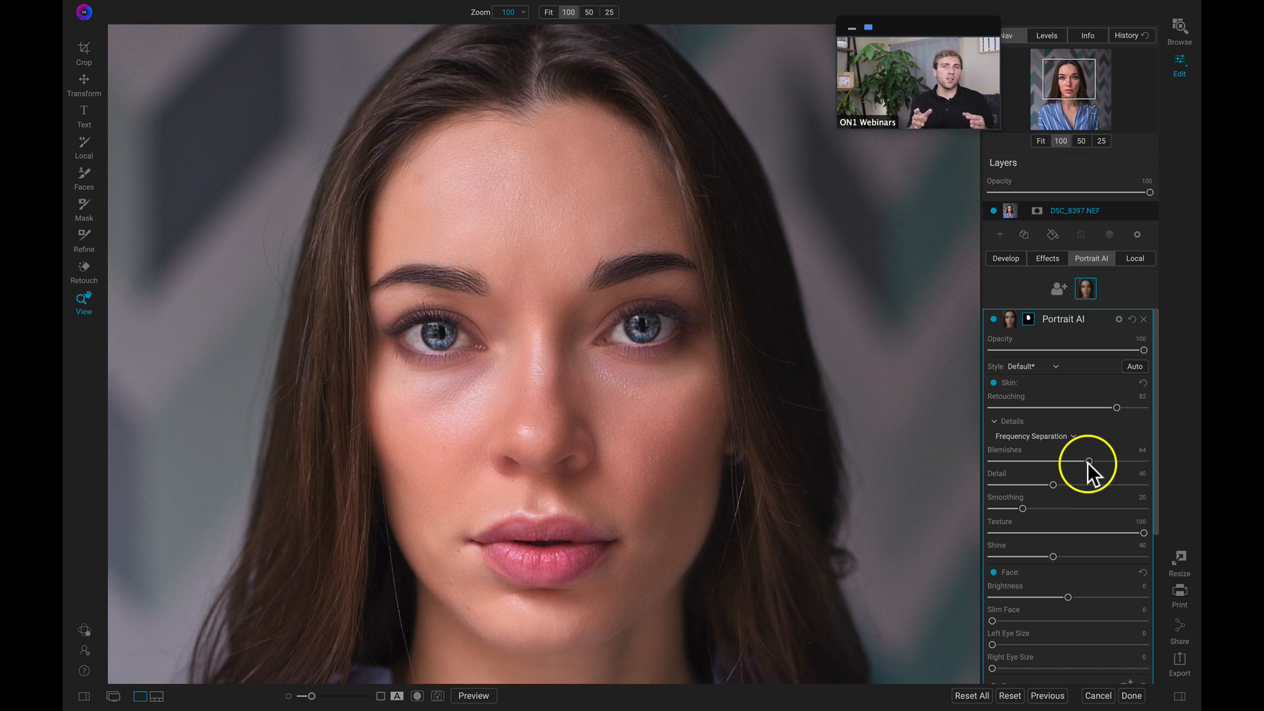
{"action": "left_click", "coordinate": [992, 319]}
{"action": "left_click", "coordinate": [992, 318]}
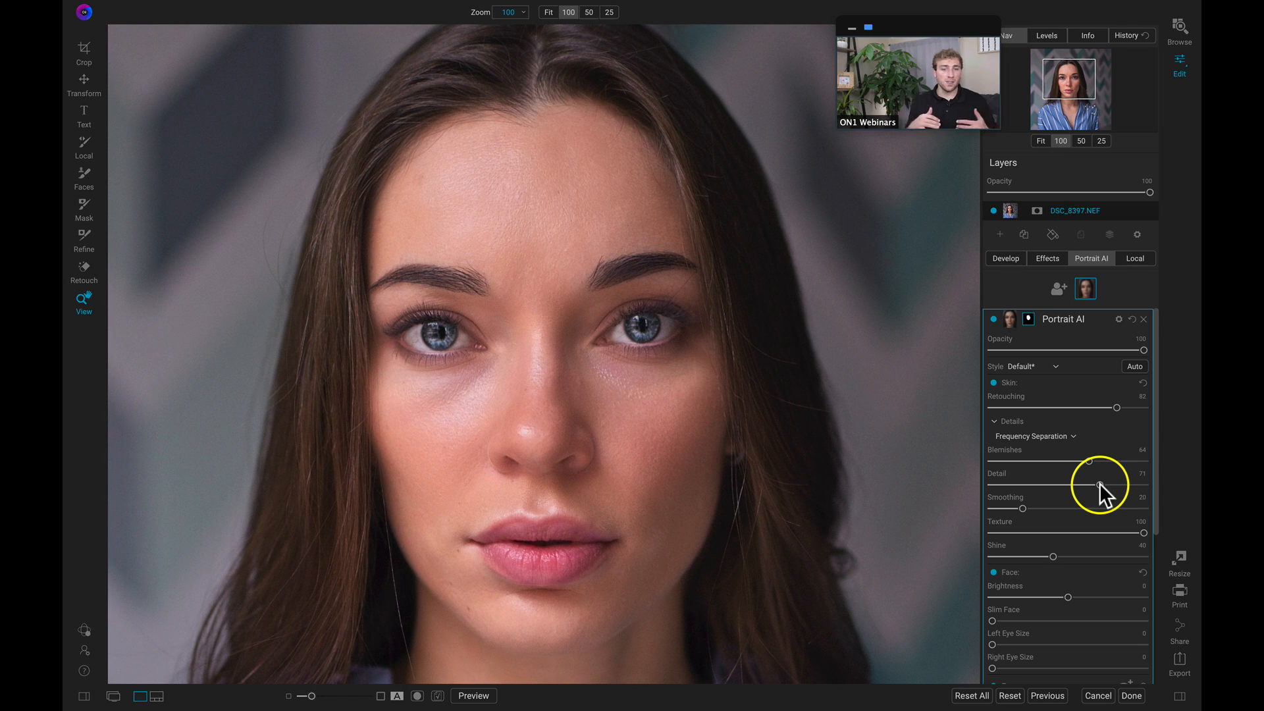
Examine the skin texture with Portrait AI switched off and on again, and look over the remaining skin settings
{"action": "scroll", "coordinate": [1099, 483], "scroll_direction": "down", "scroll_amount": 3}
{"action": "scroll", "coordinate": [1099, 483], "scroll_direction": "up", "scroll_amount": 3}
{"action": "left_click", "coordinate": [992, 319]}
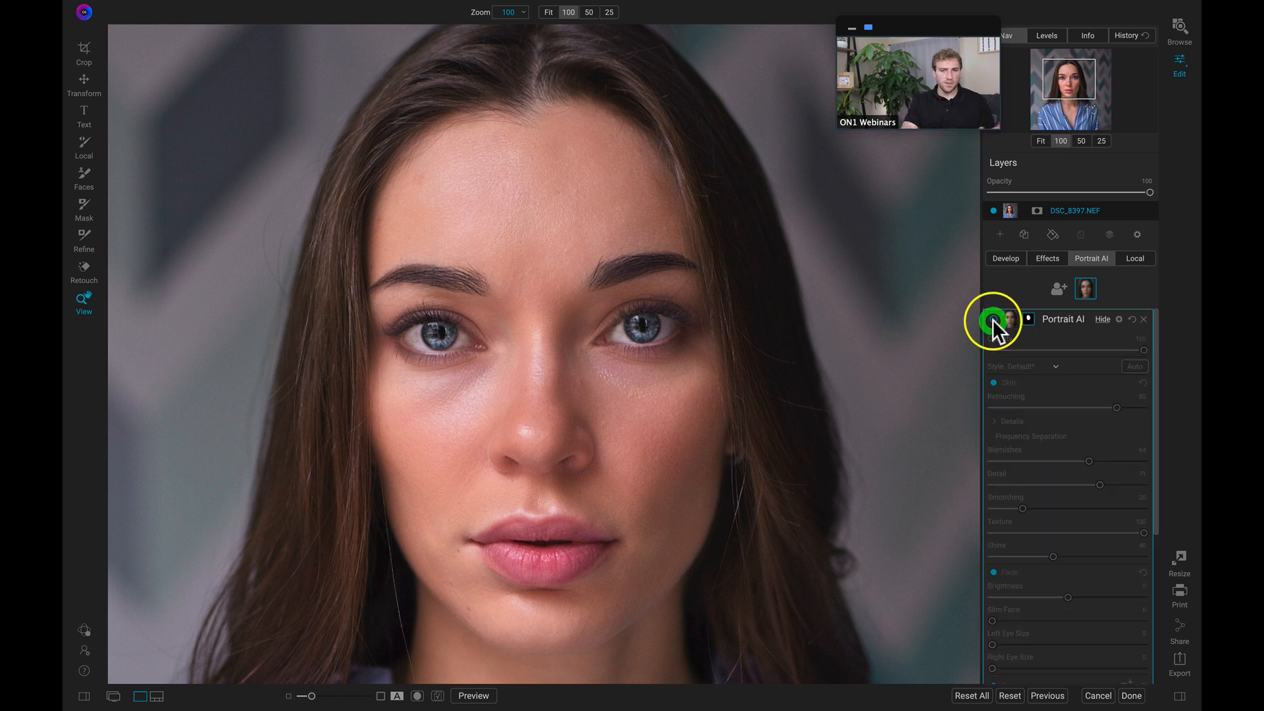
{"action": "left_click", "coordinate": [993, 319]}
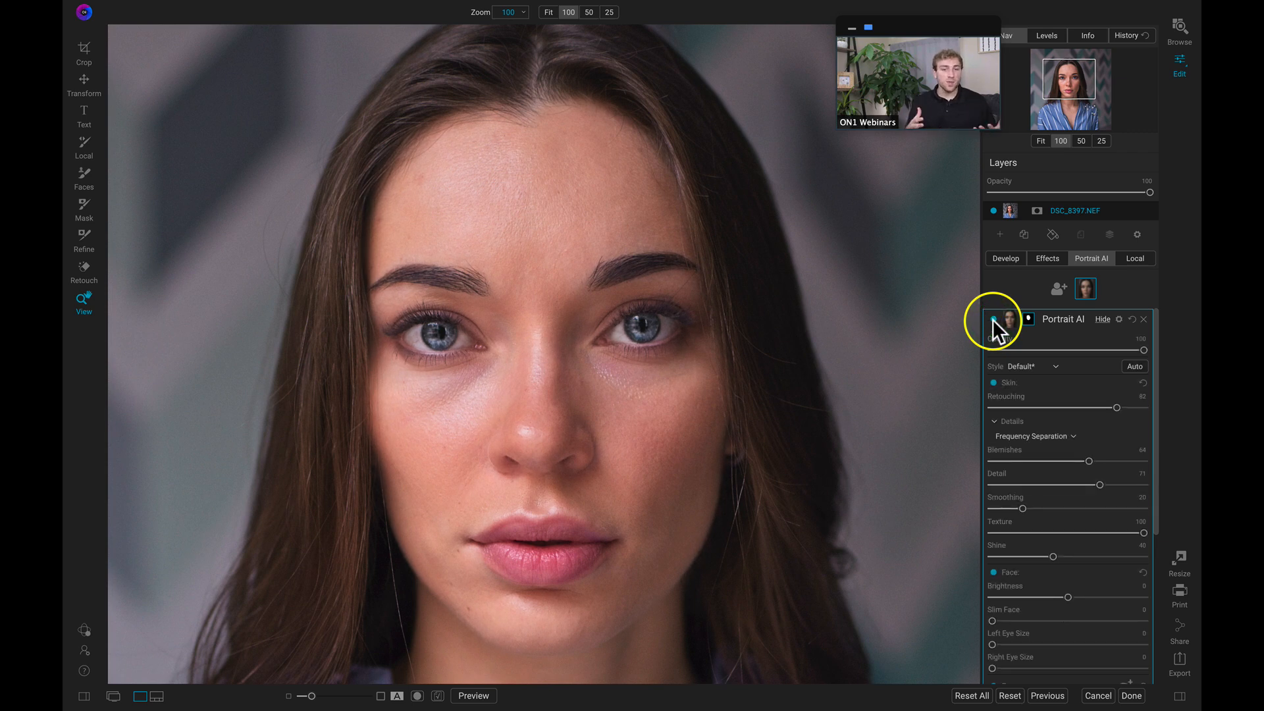
{"action": "scroll", "coordinate": [1027, 395], "scroll_direction": "down", "scroll_amount": 3}
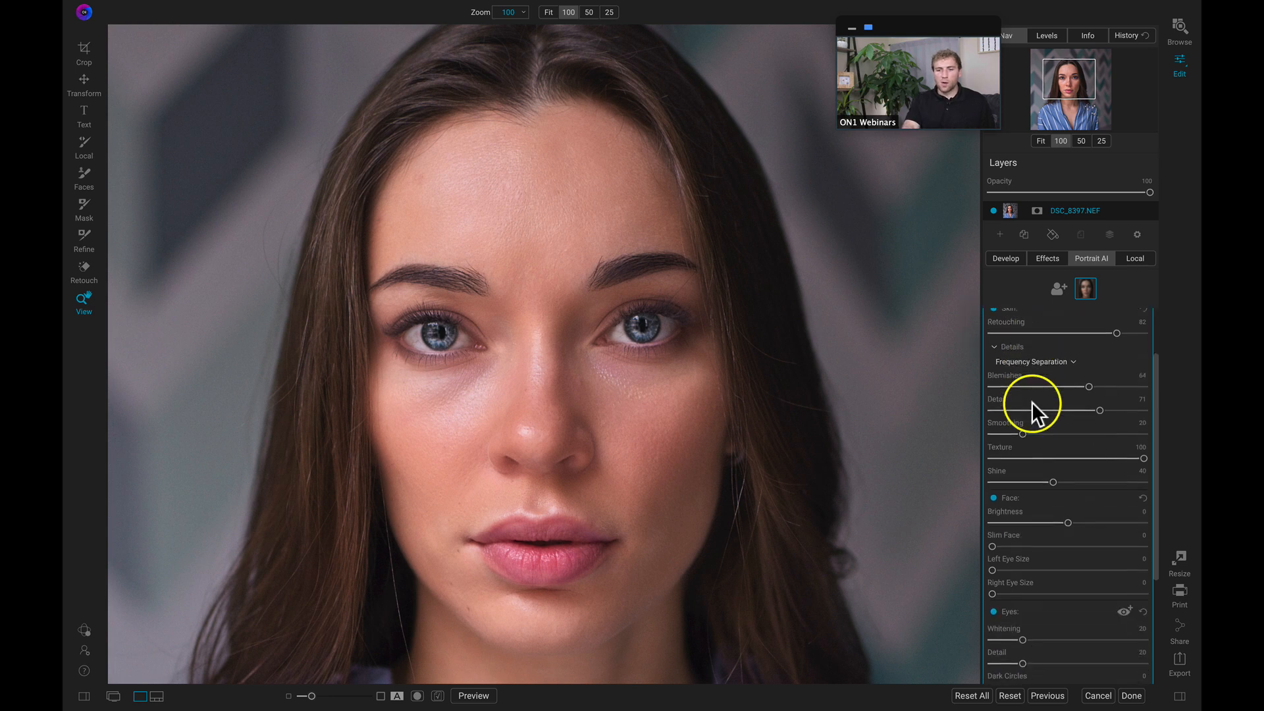
{"action": "scroll", "coordinate": [1033, 436], "scroll_direction": "up", "scroll_amount": 3}
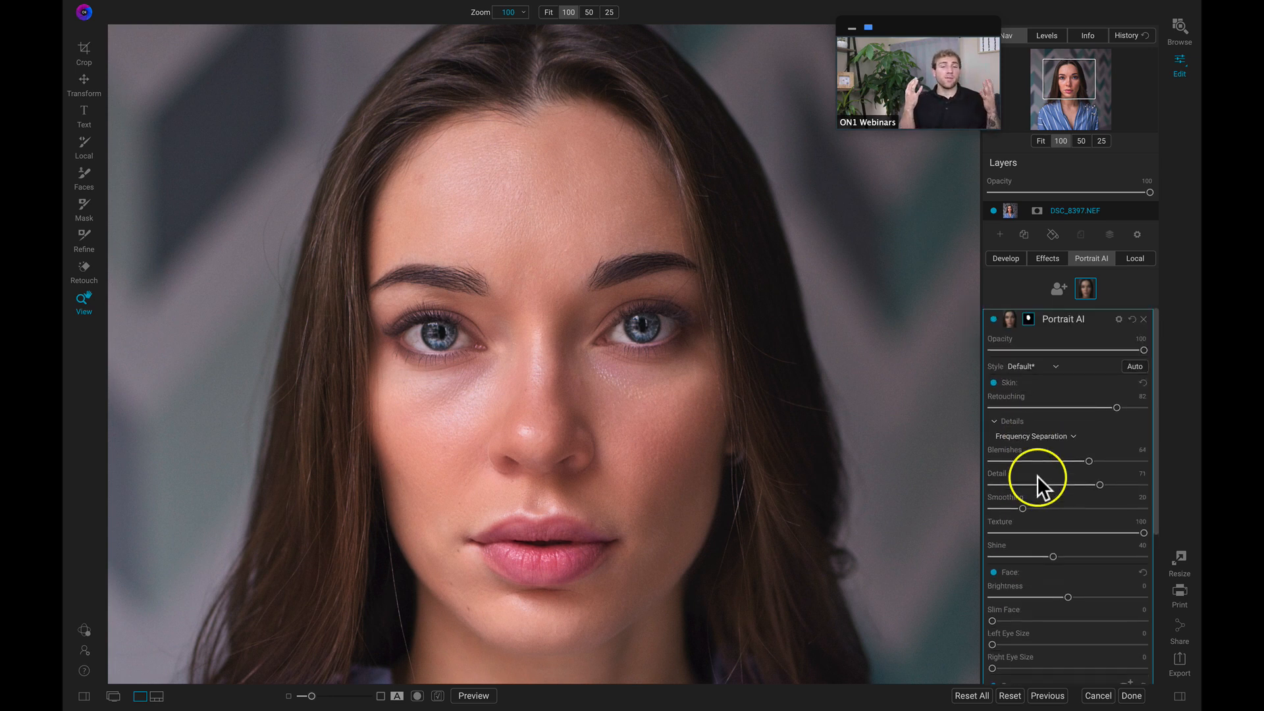
{"action": "scroll", "coordinate": [1037, 475], "scroll_direction": "down", "scroll_amount": 4}
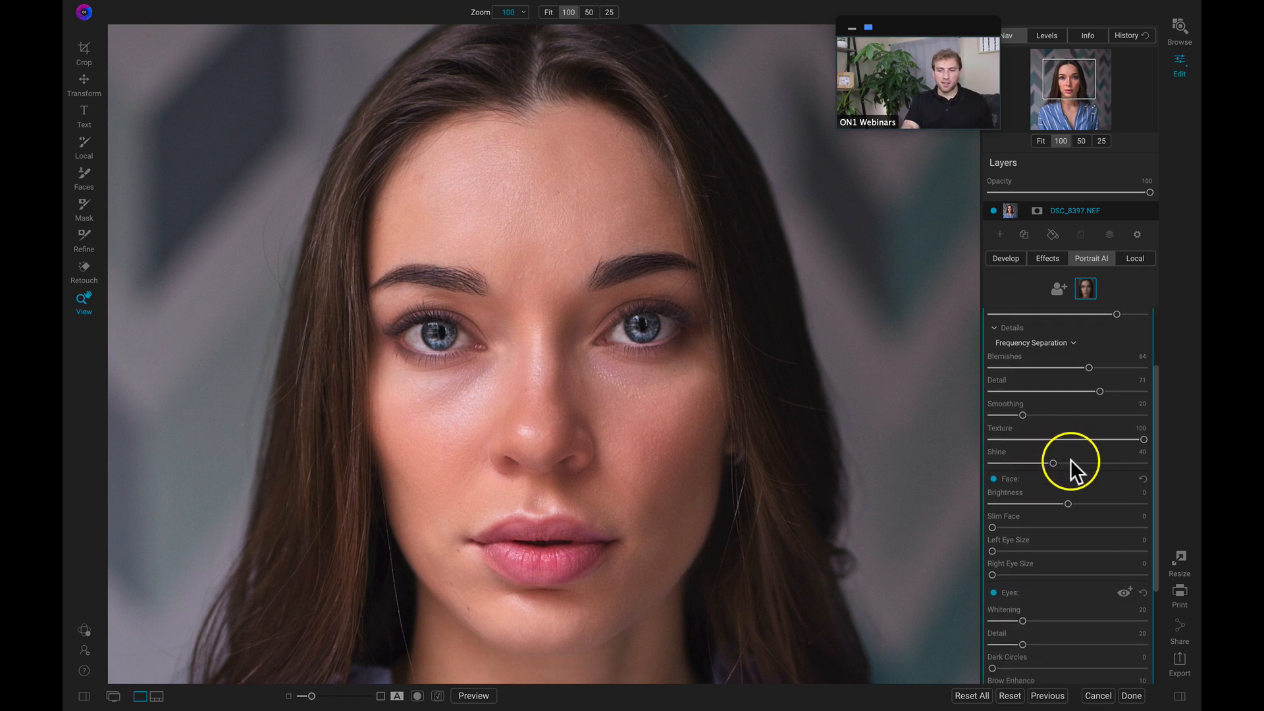
Lower the whole photo's Exposure to -0.55 in the Develop tone settings
{"action": "left_click", "coordinate": [1009, 259]}
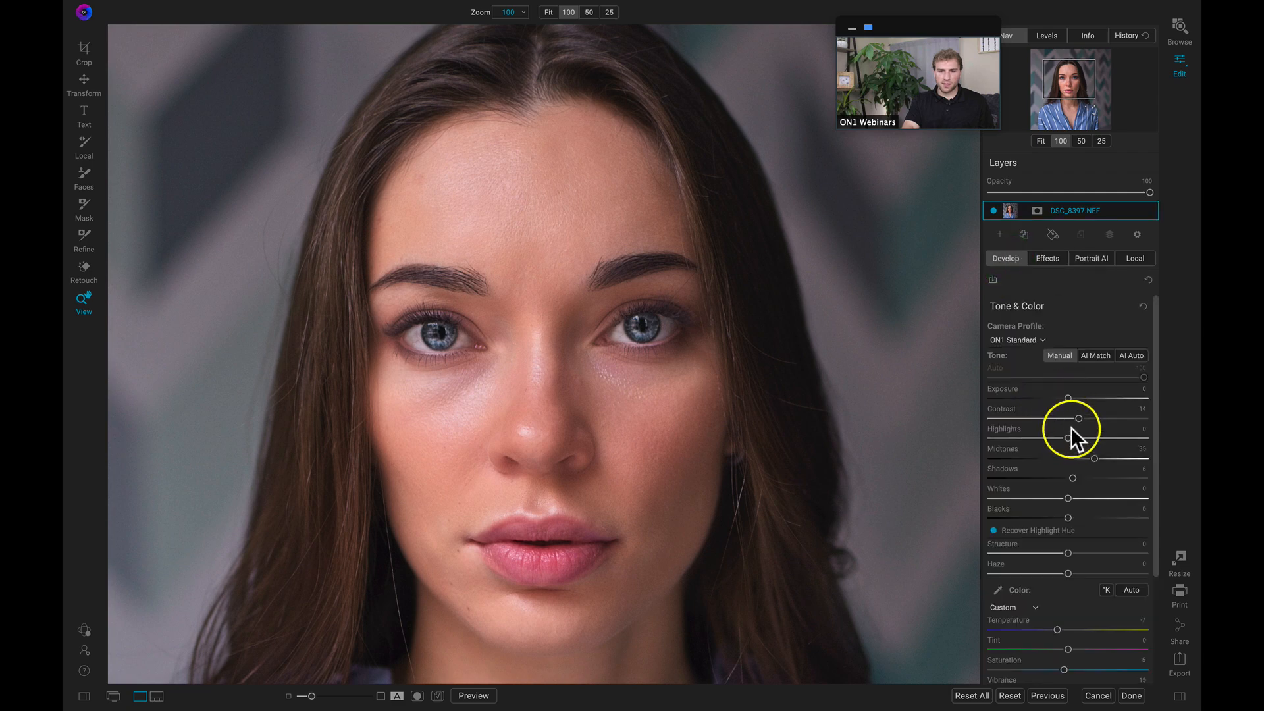
{"action": "left_click_drag", "start_coordinate": [1062, 398], "coordinate": [1060, 398]}
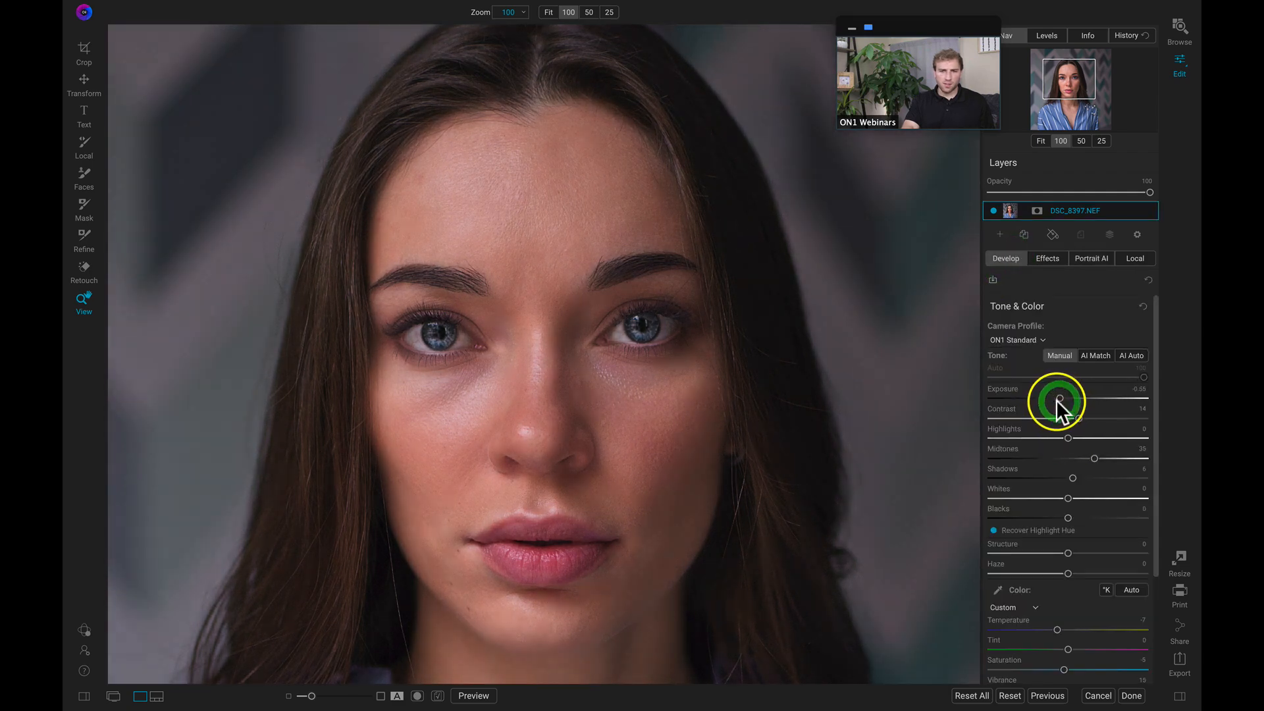
{"action": "left_click", "coordinate": [621, 341]}
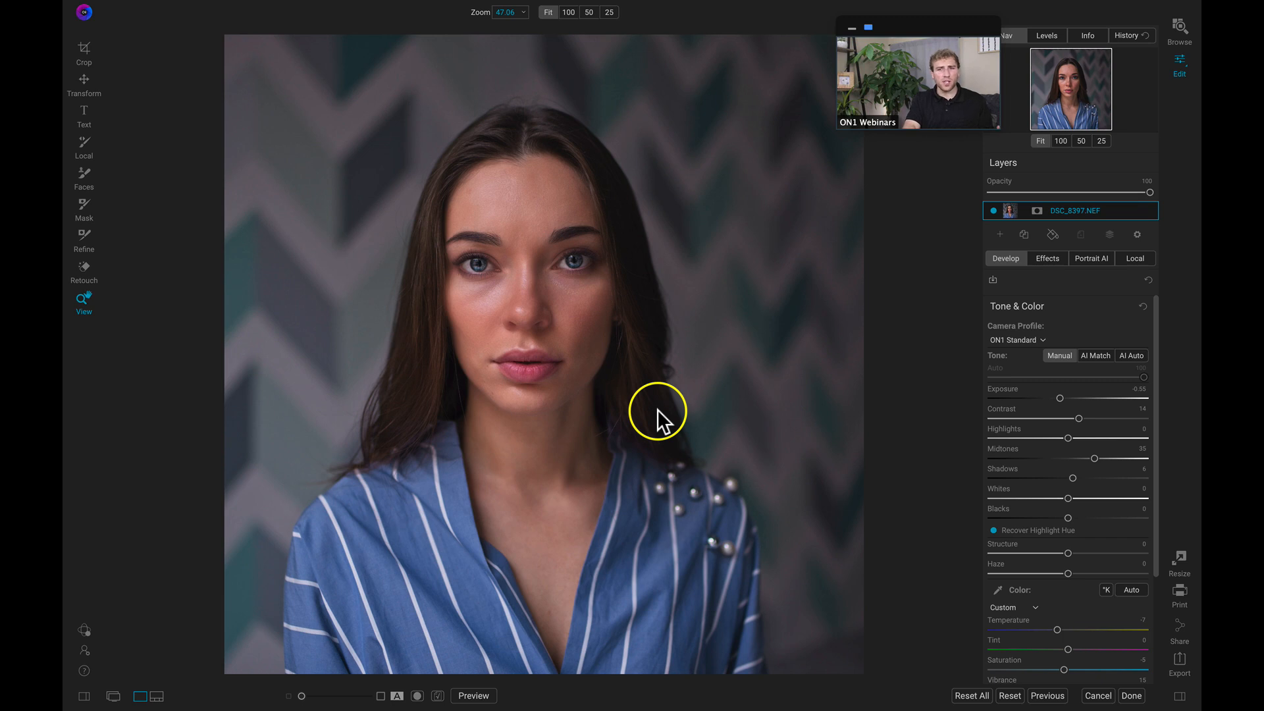
Set the Portrait AI face Brightness to 52 and compare the whole portrait with Portrait AI off and on
{"action": "left_click", "coordinate": [1097, 256]}
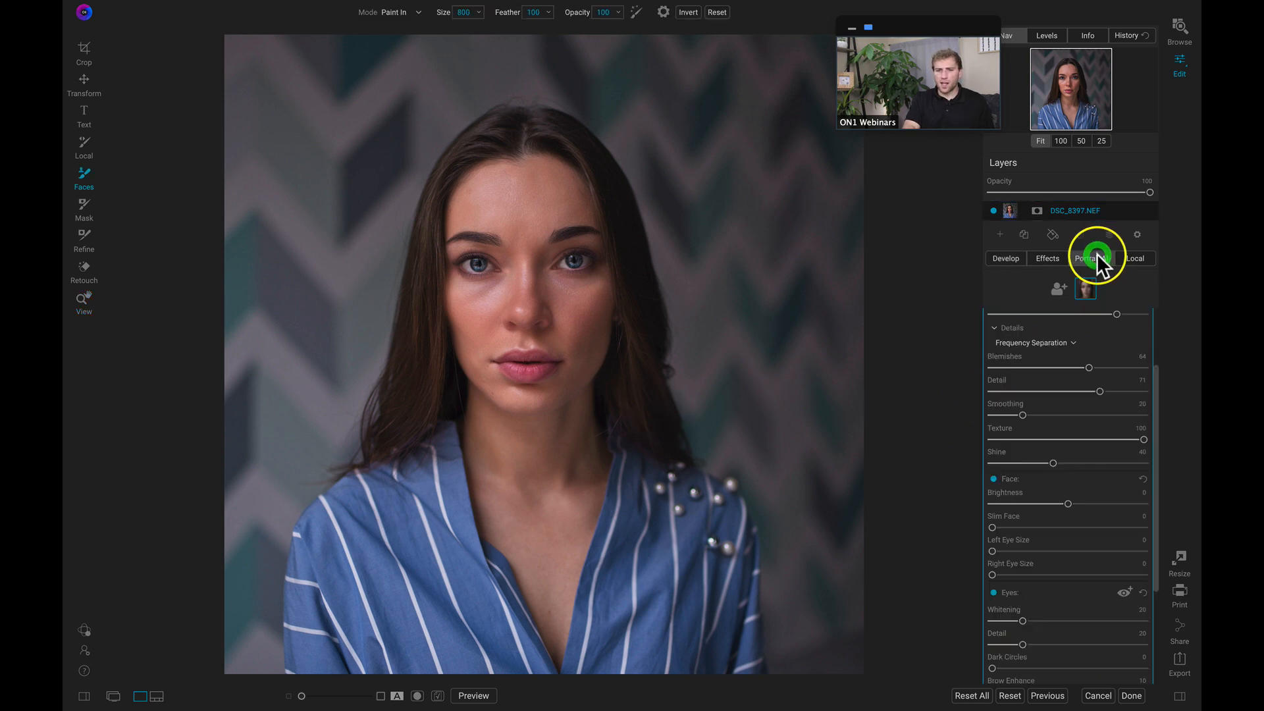
{"action": "scroll", "coordinate": [1091, 337], "scroll_direction": "down", "scroll_amount": 3}
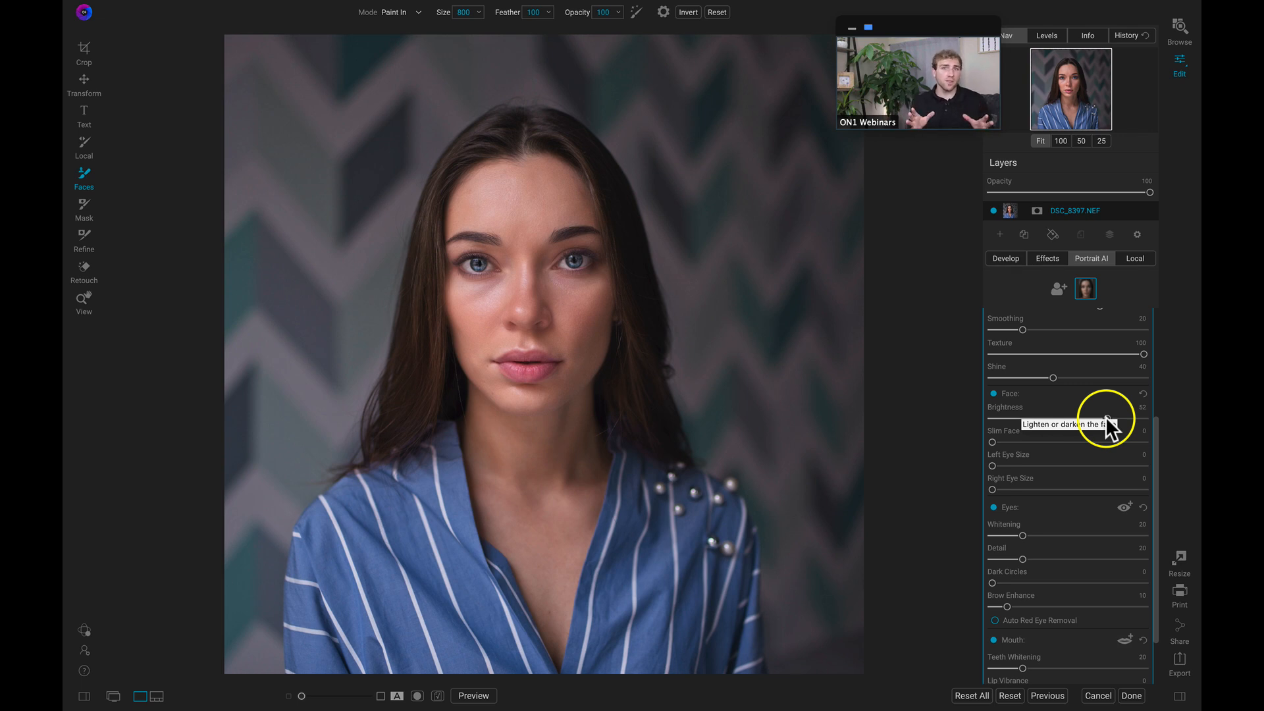
{"action": "scroll", "coordinate": [1105, 417], "scroll_direction": "up", "scroll_amount": 5}
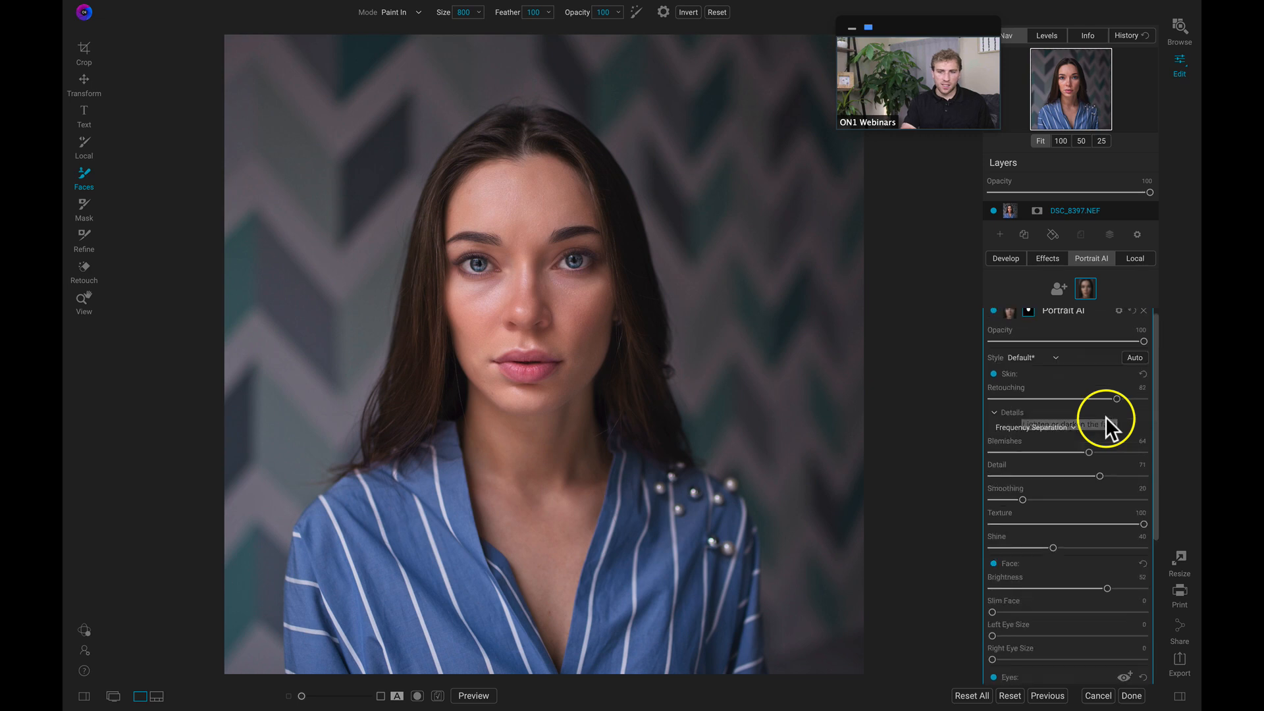
{"action": "left_click", "coordinate": [994, 319]}
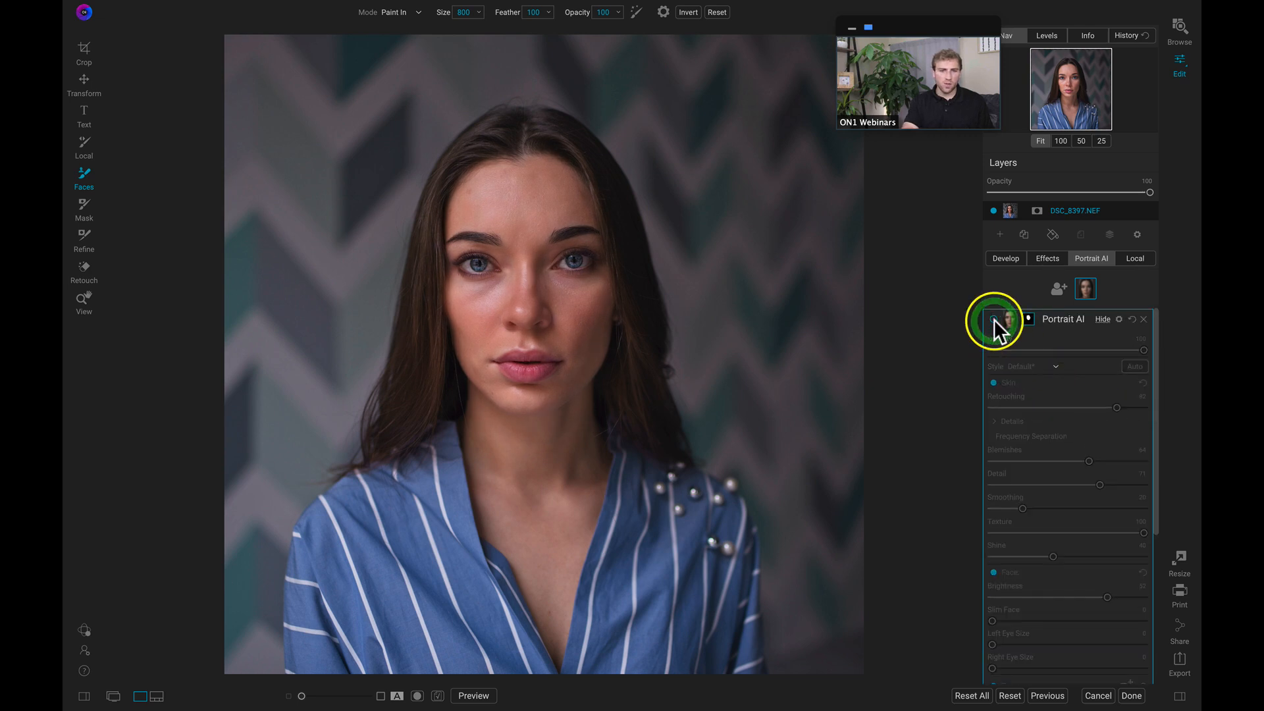
{"action": "left_click", "coordinate": [994, 319]}
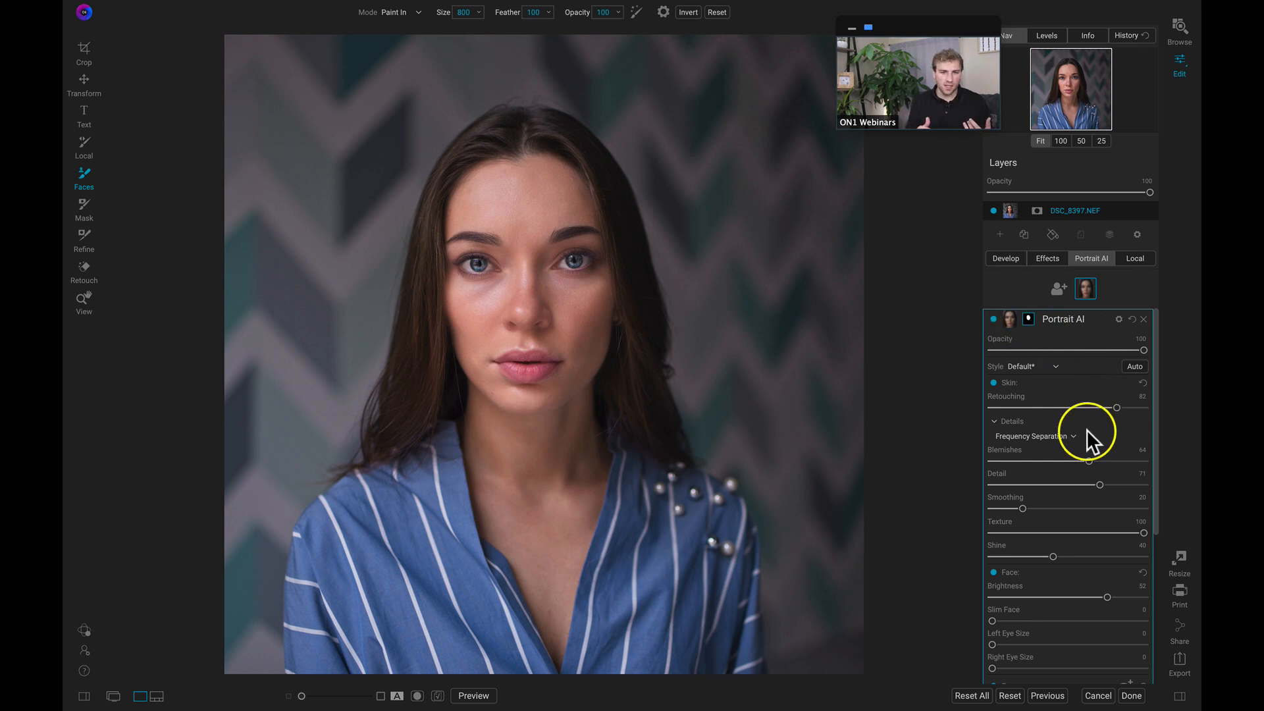
Try Slim Face at 26 and compare the face shape at 100% with Portrait AI off and on
{"action": "scroll", "coordinate": [1086, 430], "scroll_direction": "down", "scroll_amount": 5}
{"action": "scroll", "coordinate": [1086, 430], "scroll_direction": "down", "scroll_amount": 1}
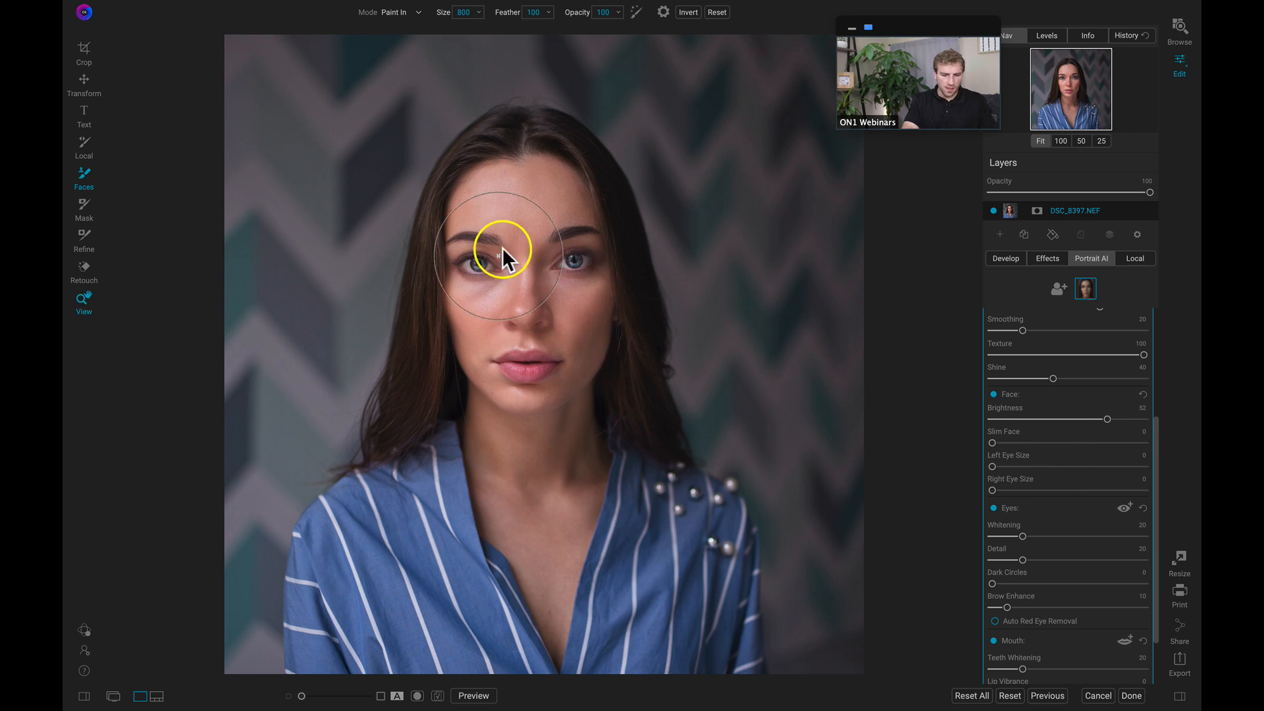
{"action": "key", "text": "z"}
{"action": "left_click", "coordinate": [538, 257]}
{"action": "left_click_drag", "start_coordinate": [537, 257], "coordinate": [608, 271]}
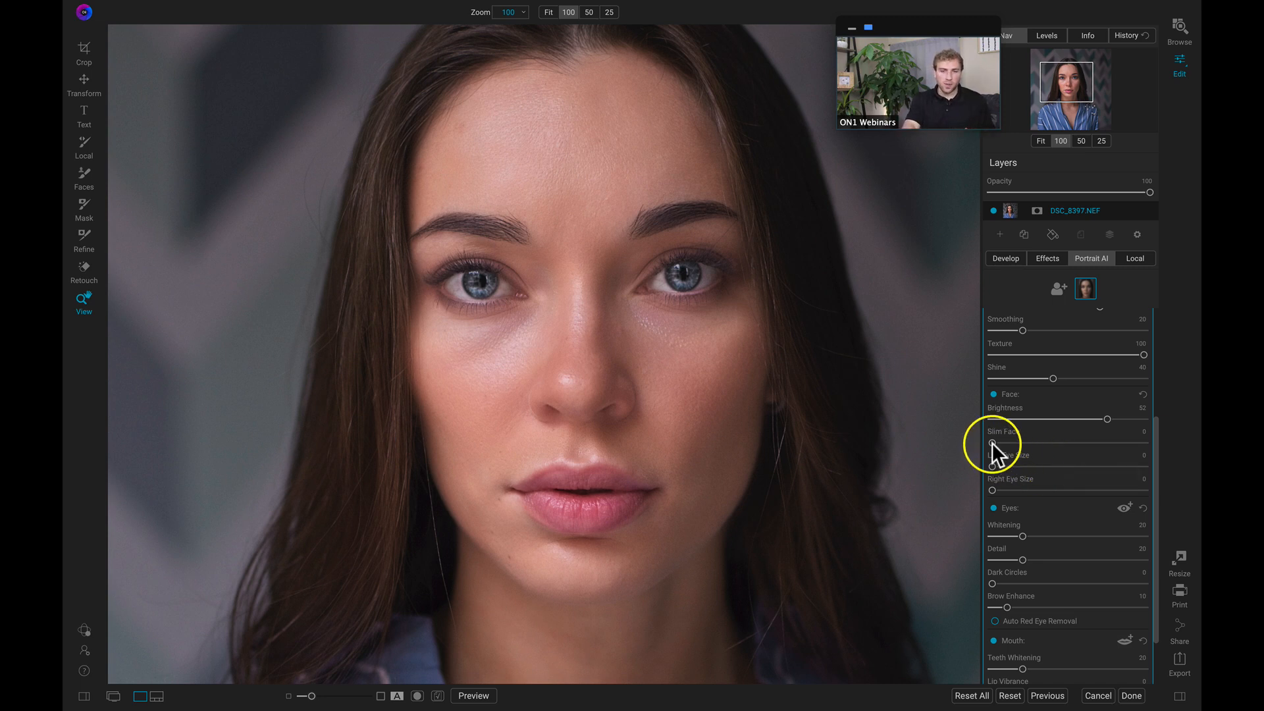
{"action": "left_click_drag", "start_coordinate": [1008, 443], "coordinate": [1031, 446]}
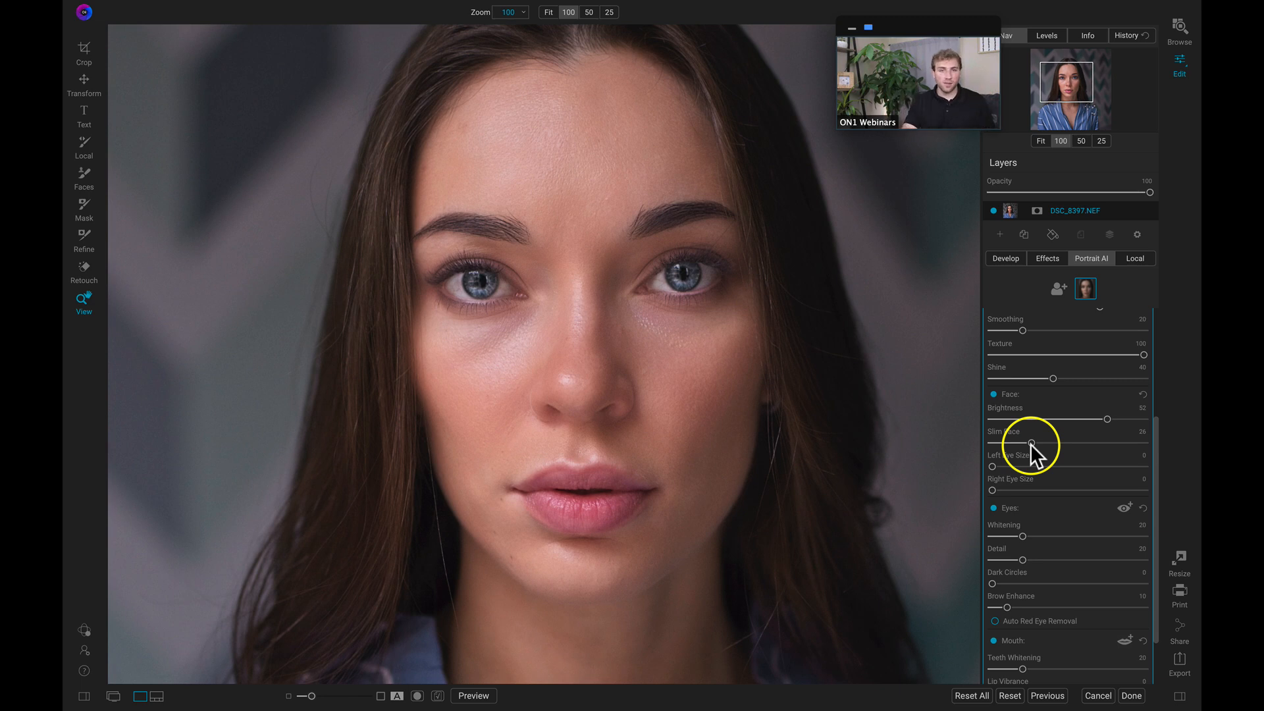
{"action": "scroll", "coordinate": [1029, 444], "scroll_direction": "up", "scroll_amount": 5}
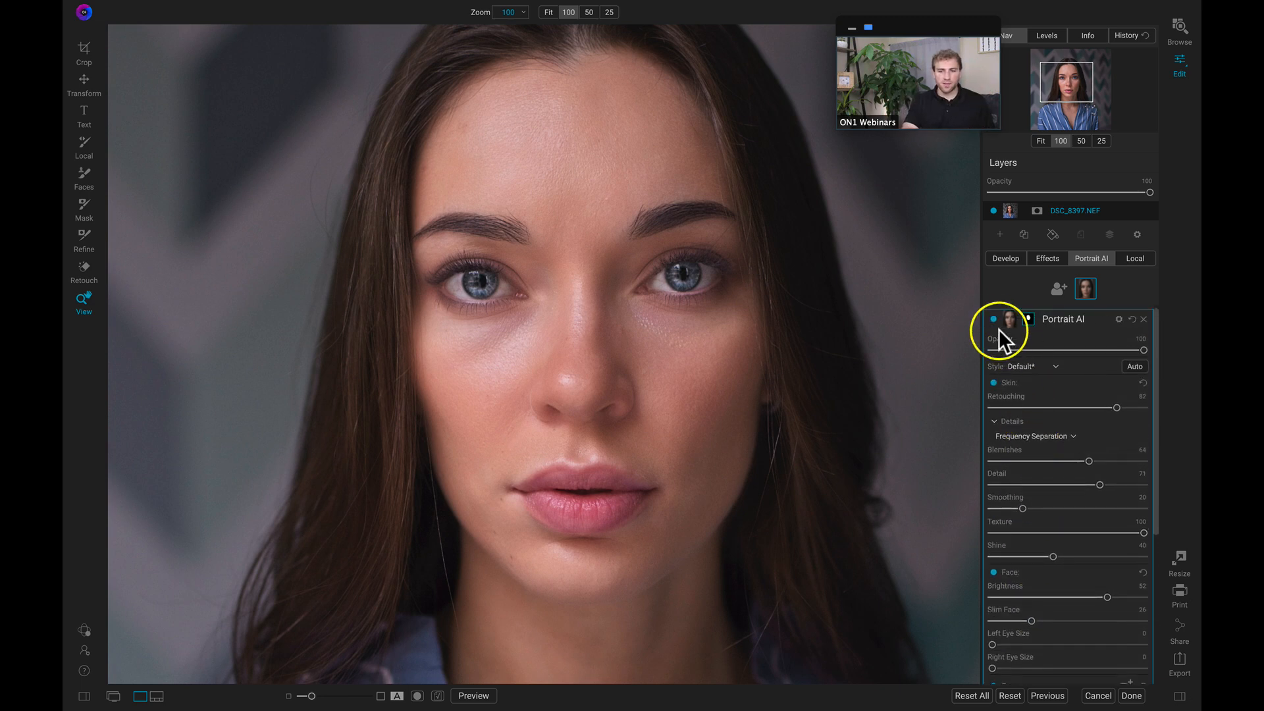
{"action": "left_click", "coordinate": [992, 318]}
{"action": "left_click", "coordinate": [992, 318]}
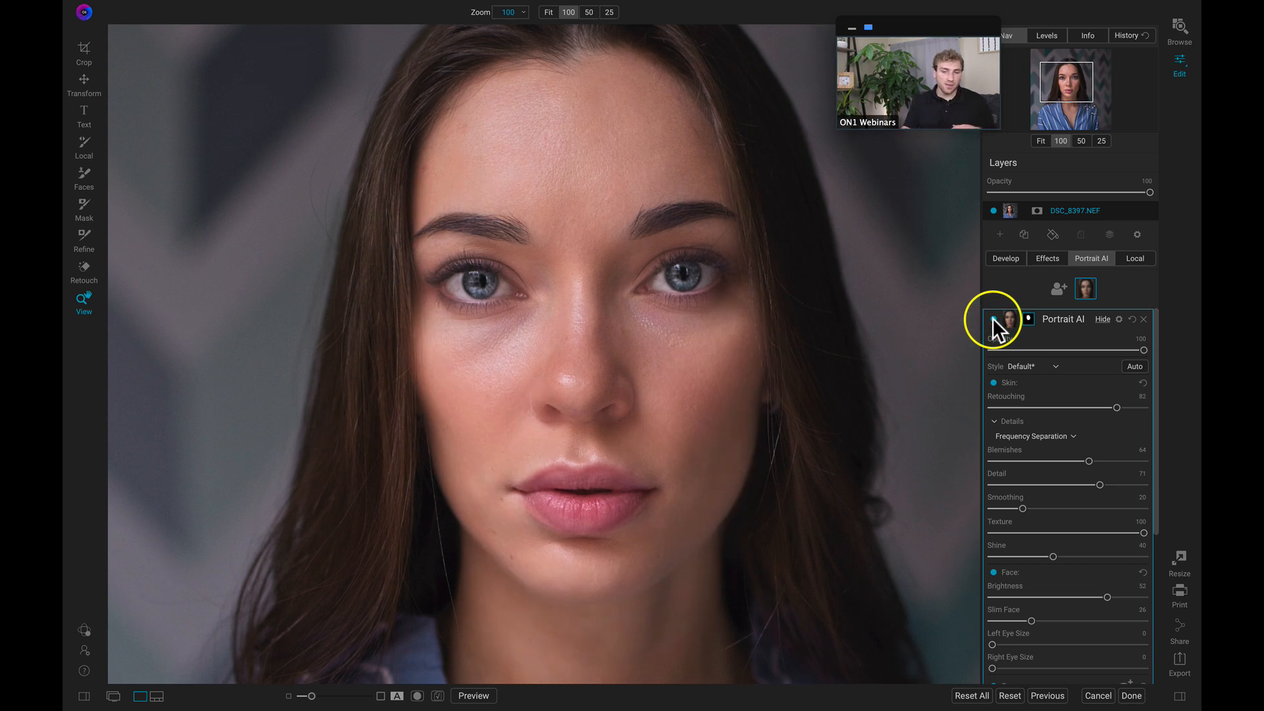
Reset the Slim Face adjustment to 0
{"action": "scroll", "coordinate": [1016, 404], "scroll_direction": "down", "scroll_amount": 7}
{"action": "scroll", "coordinate": [1030, 441], "scroll_direction": "up", "scroll_amount": 1}
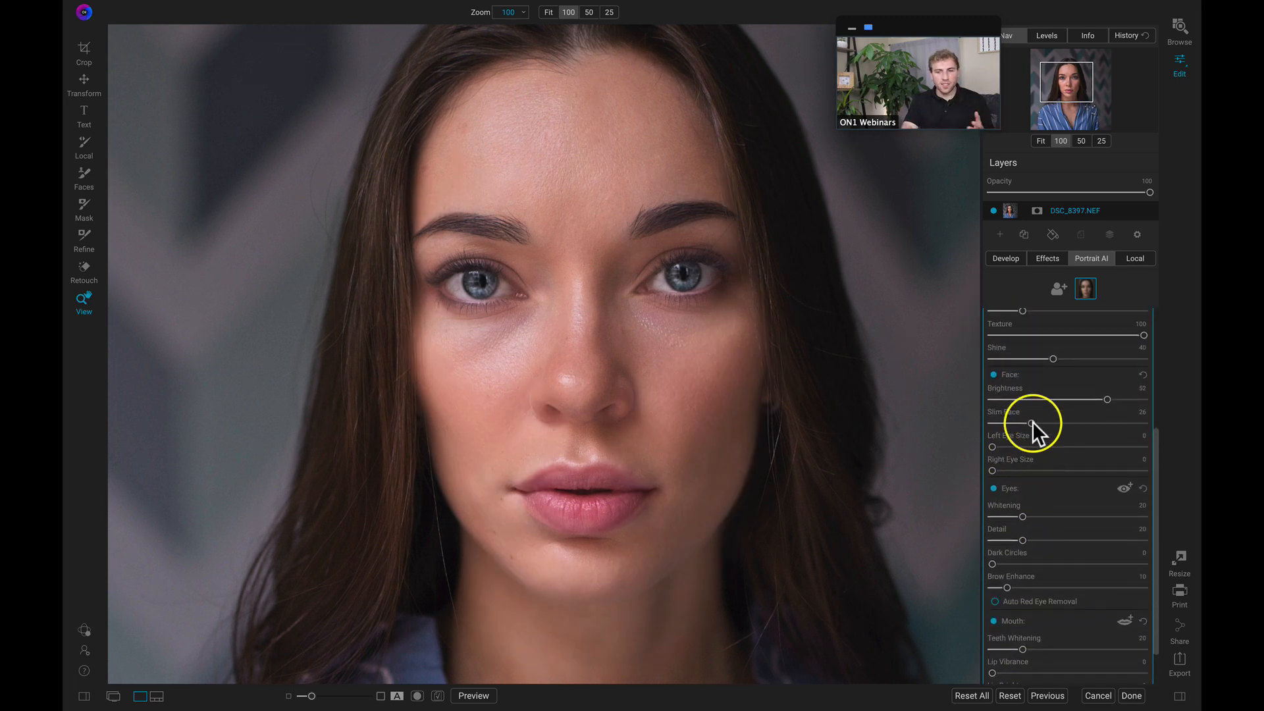
{"action": "double_click", "coordinate": [983, 428]}
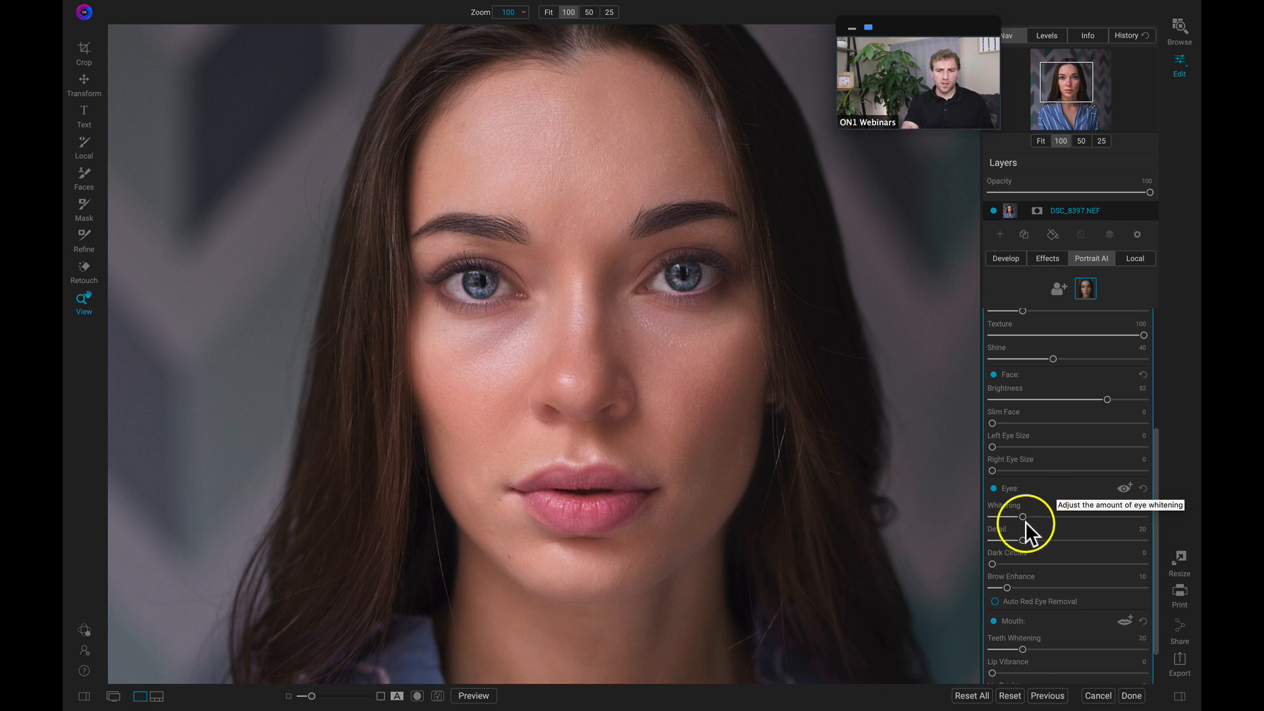
Set the Portrait AI Right Eye Size to 4 and compare the face with Portrait AI off and on
{"action": "mouse_move", "coordinate": [1008, 468]}
{"action": "left_mouse_down"}
{"action": "mouse_move", "coordinate": [1046, 472]}
{"action": "mouse_move", "coordinate": [992, 473]}
{"action": "left_mouse_up"}
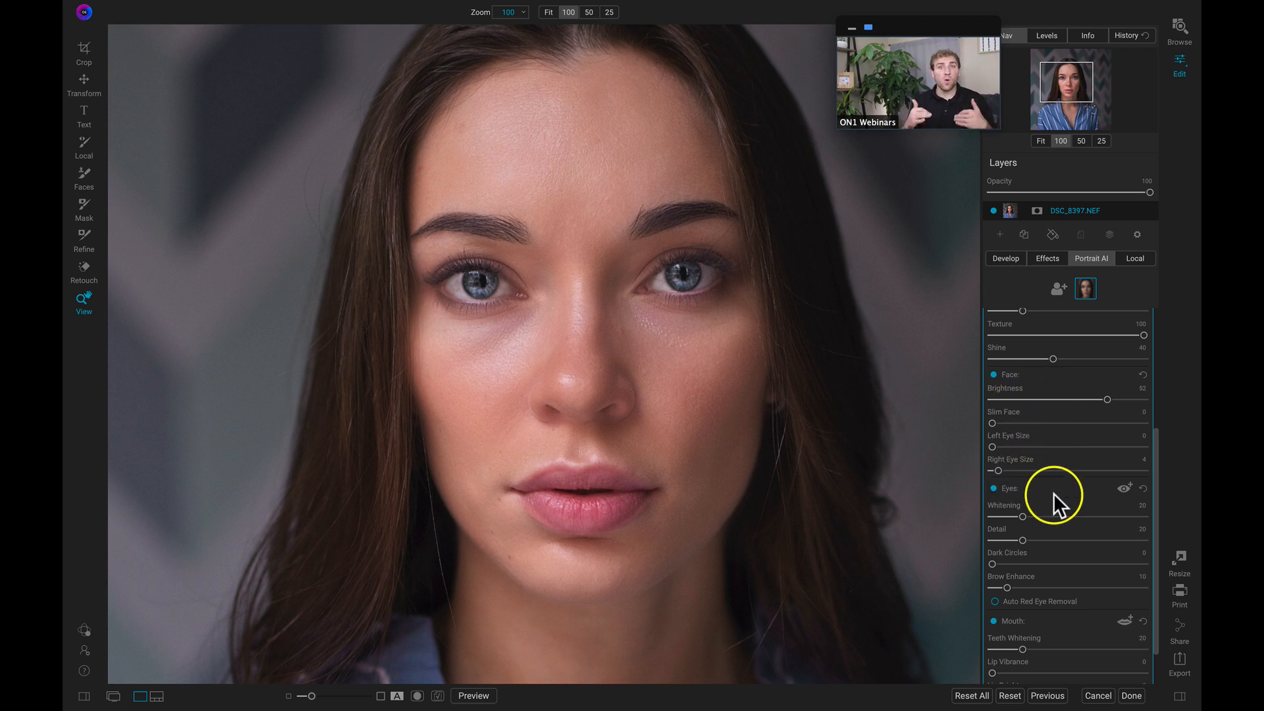
{"action": "scroll", "coordinate": [1053, 493], "scroll_direction": "up", "scroll_amount": 5}
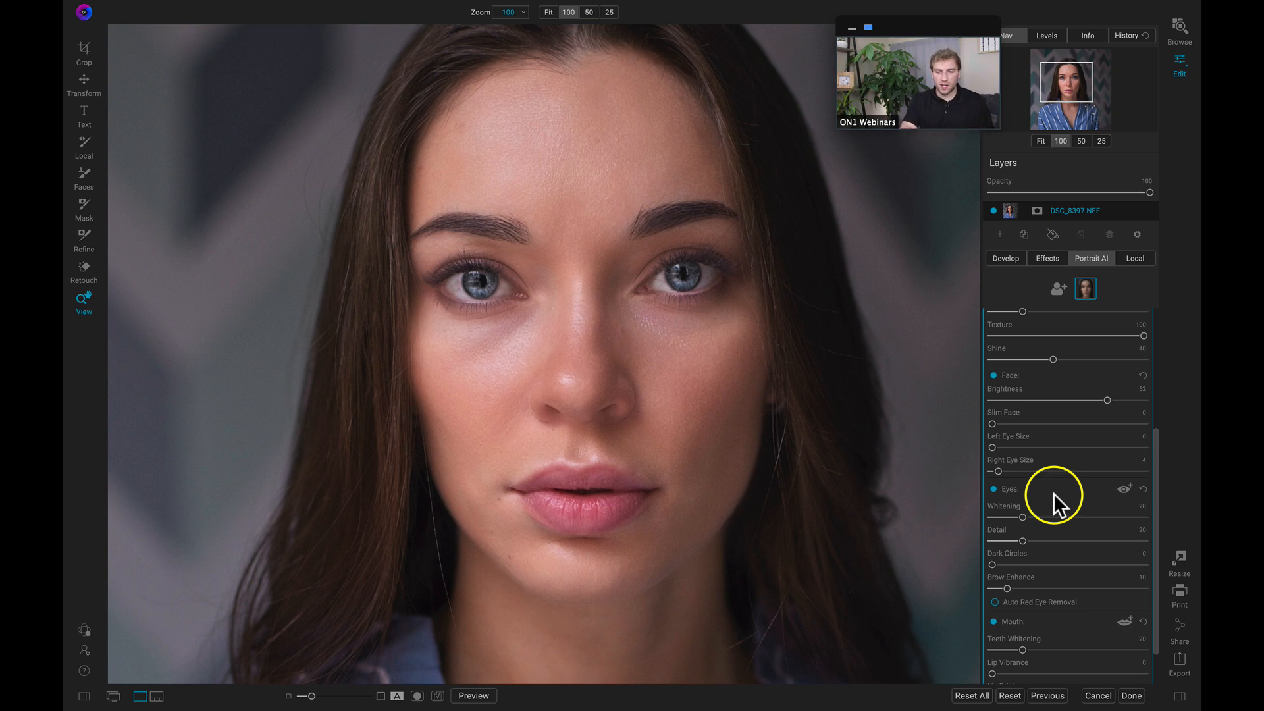
{"action": "left_click", "coordinate": [993, 319]}
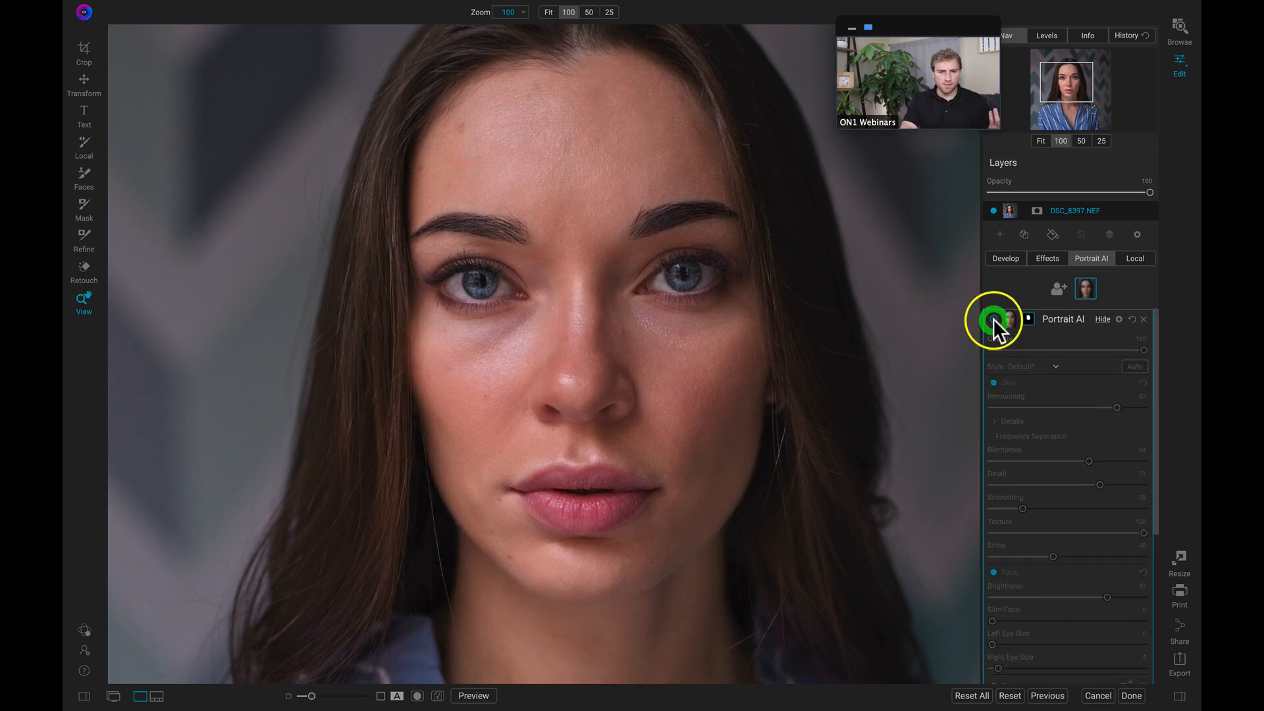
{"action": "left_click", "coordinate": [993, 318]}
{"action": "scroll", "coordinate": [1060, 502], "scroll_direction": "down", "scroll_amount": 3}
{"action": "scroll", "coordinate": [1060, 501], "scroll_direction": "down", "scroll_amount": 2}
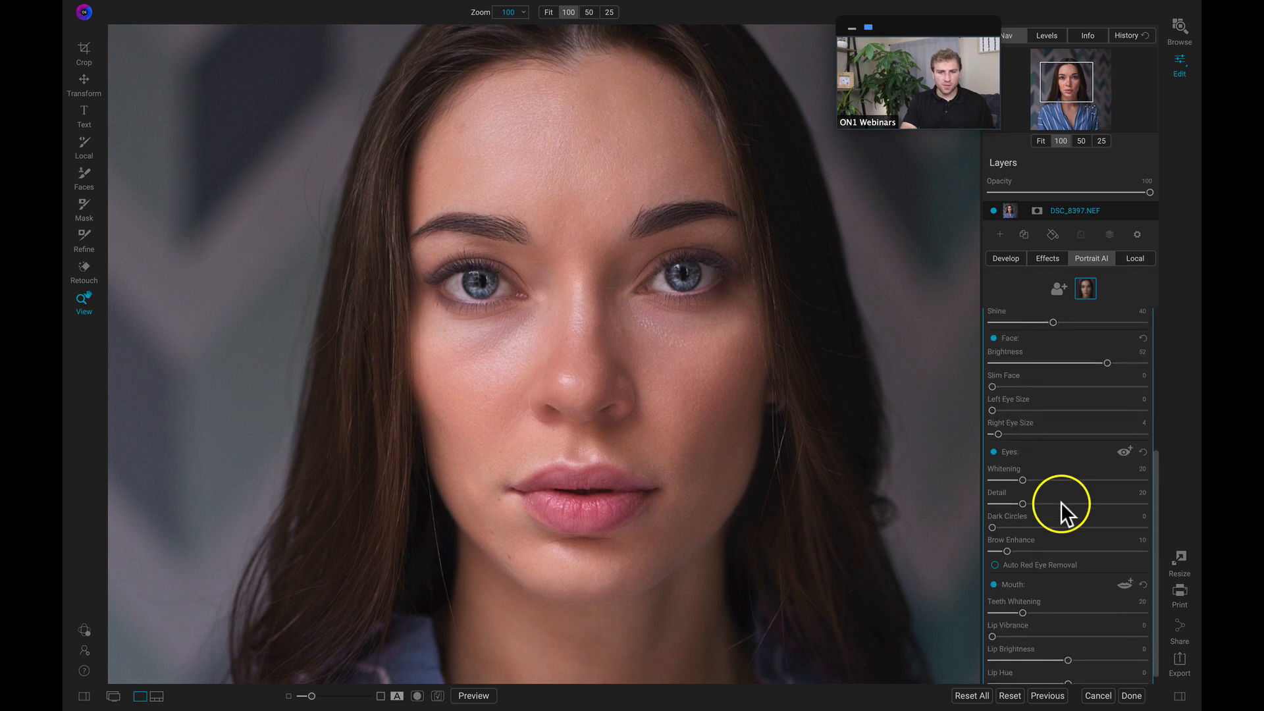
Set the Portrait AI eye Whitening to 49 and eye Detail to 35
{"action": "scroll", "coordinate": [1060, 502], "scroll_direction": "down", "scroll_amount": 1}
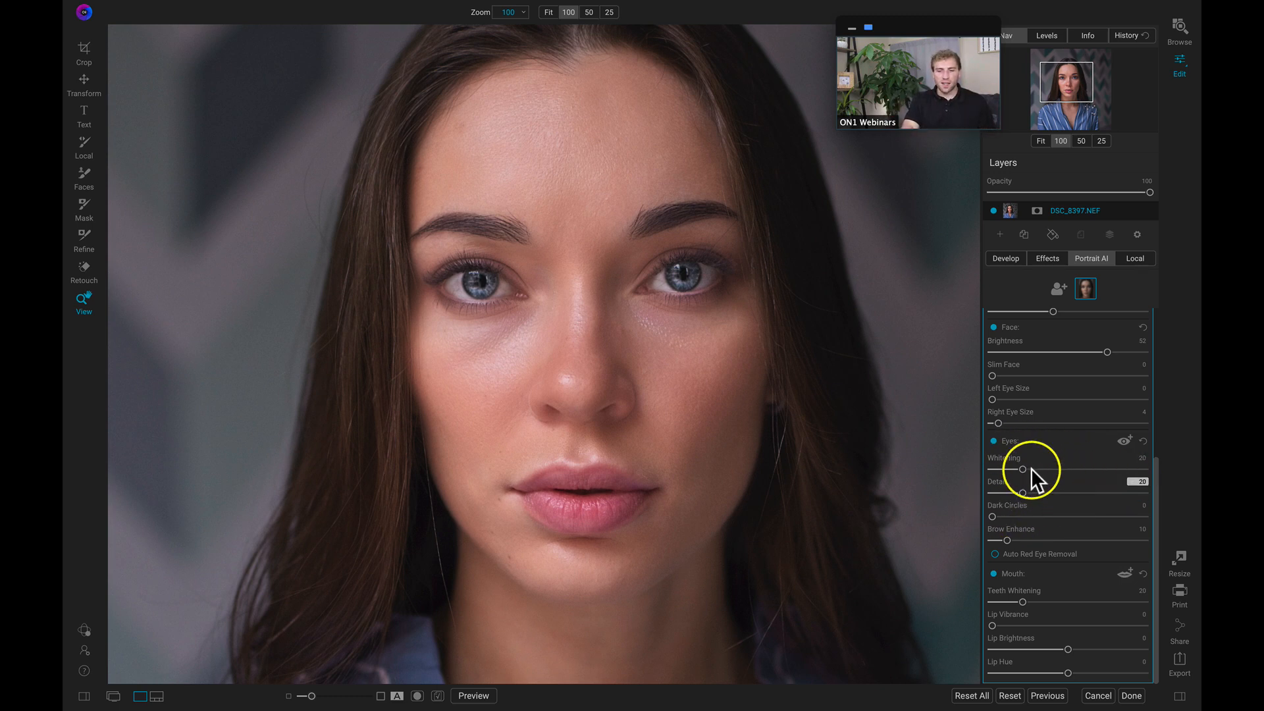
{"action": "mouse_move", "coordinate": [1084, 472]}
{"action": "left_mouse_down"}
{"action": "mouse_move", "coordinate": [1127, 476]}
{"action": "mouse_move", "coordinate": [1036, 473]}
{"action": "mouse_move", "coordinate": [1064, 472]}
{"action": "left_mouse_up"}
{"action": "left_click", "coordinate": [1065, 471]}
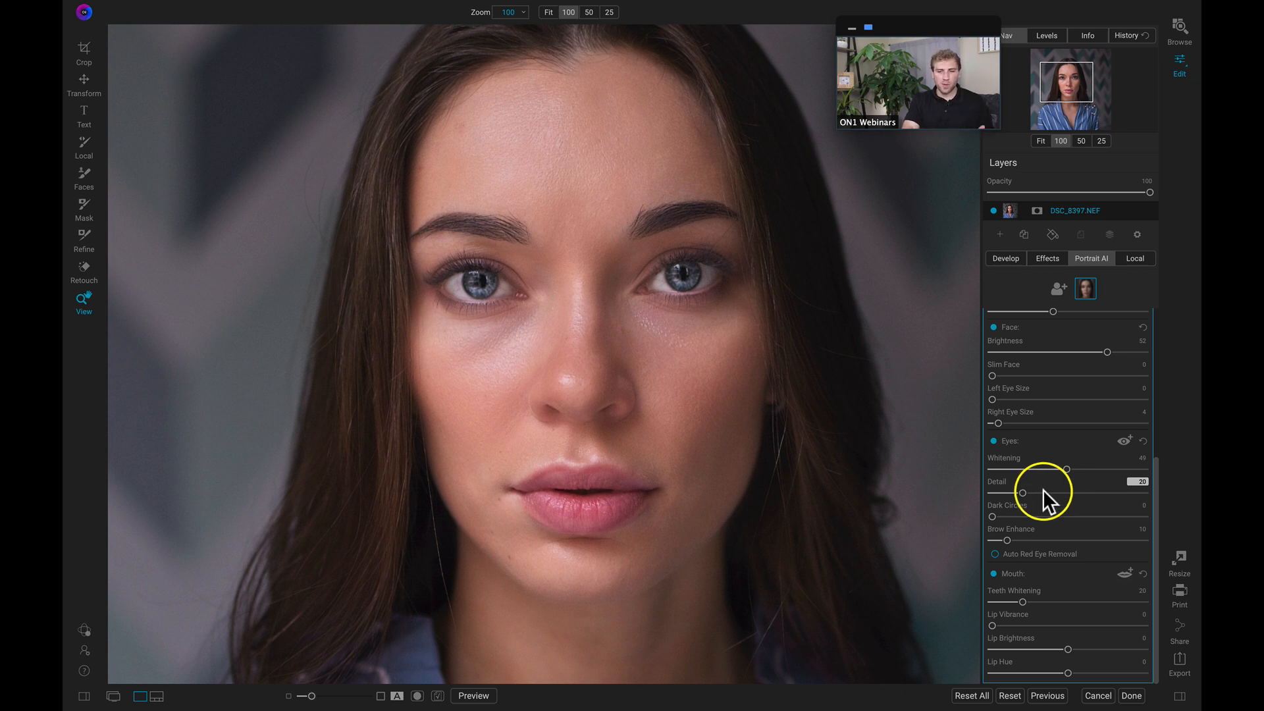
{"action": "left_click_drag", "start_coordinate": [1068, 492], "coordinate": [1076, 493]}
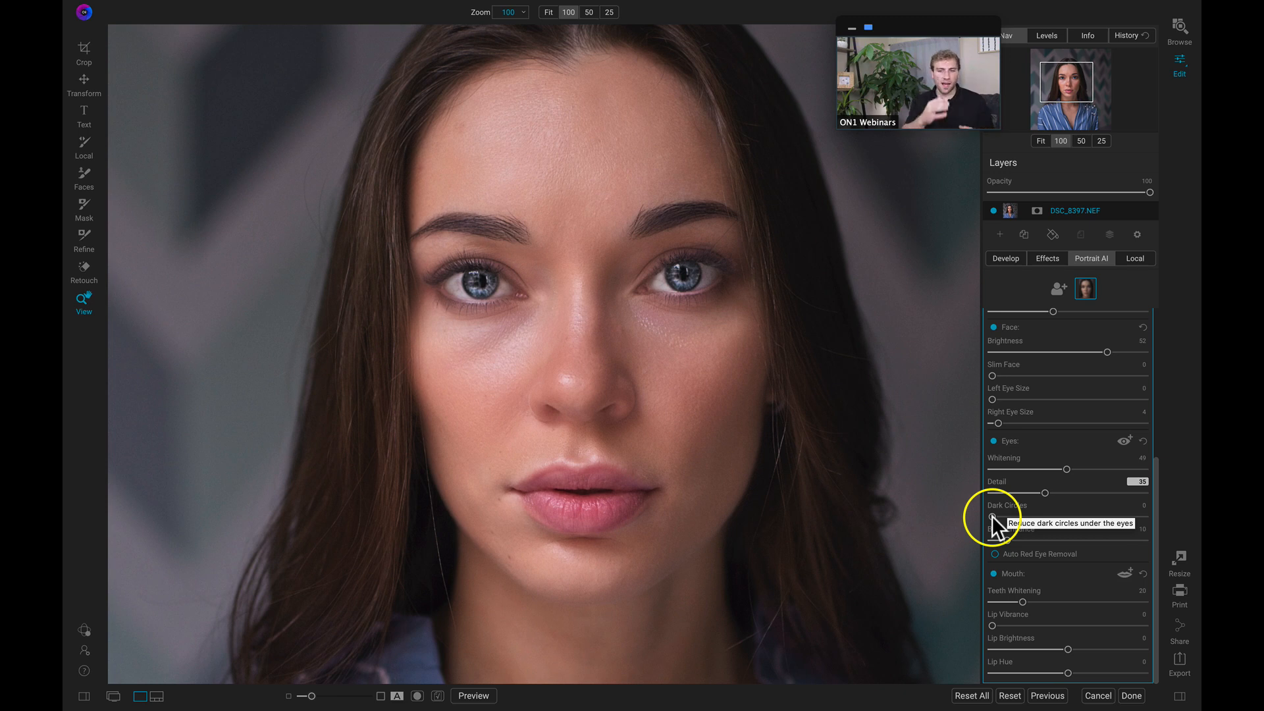
Set Dark Circles to 72 and Brow Enhance to 17, comparing the face with Portrait AI off and on
{"action": "left_click_drag", "start_coordinate": [991, 516], "coordinate": [1010, 513]}
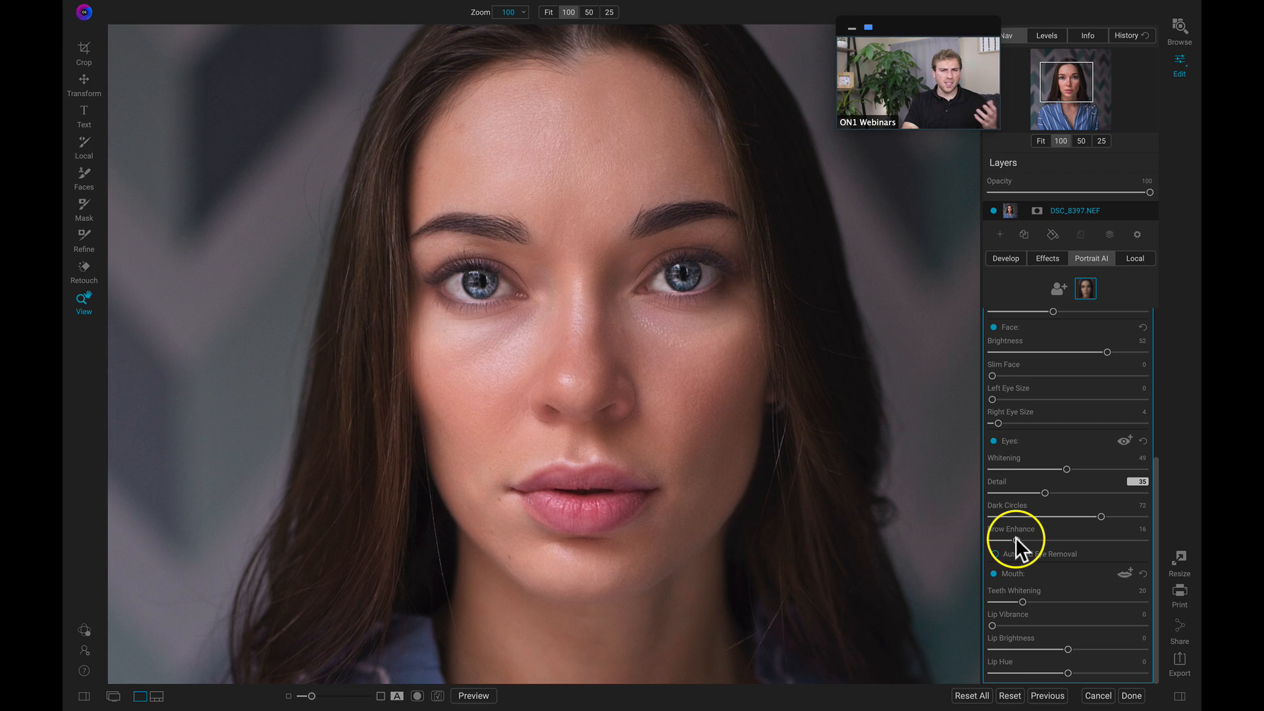
{"action": "left_click_drag", "start_coordinate": [1025, 540], "coordinate": [1066, 544]}
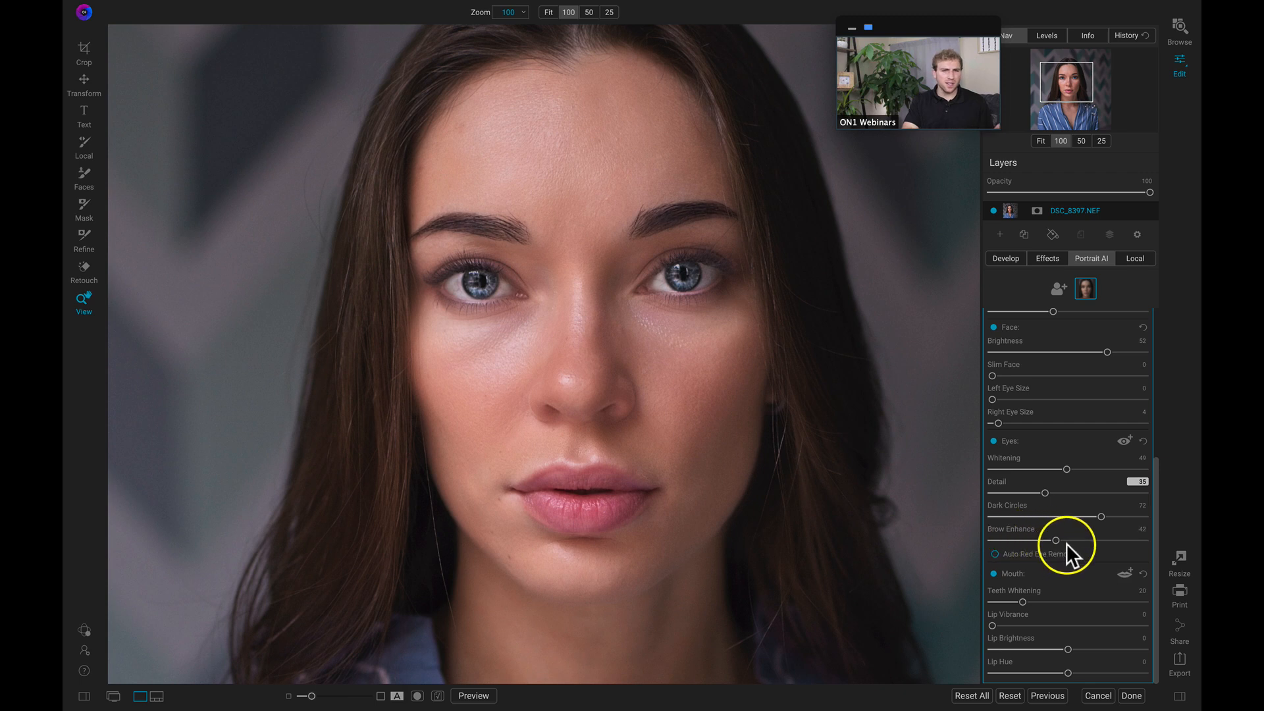
{"action": "left_click", "coordinate": [1018, 539]}
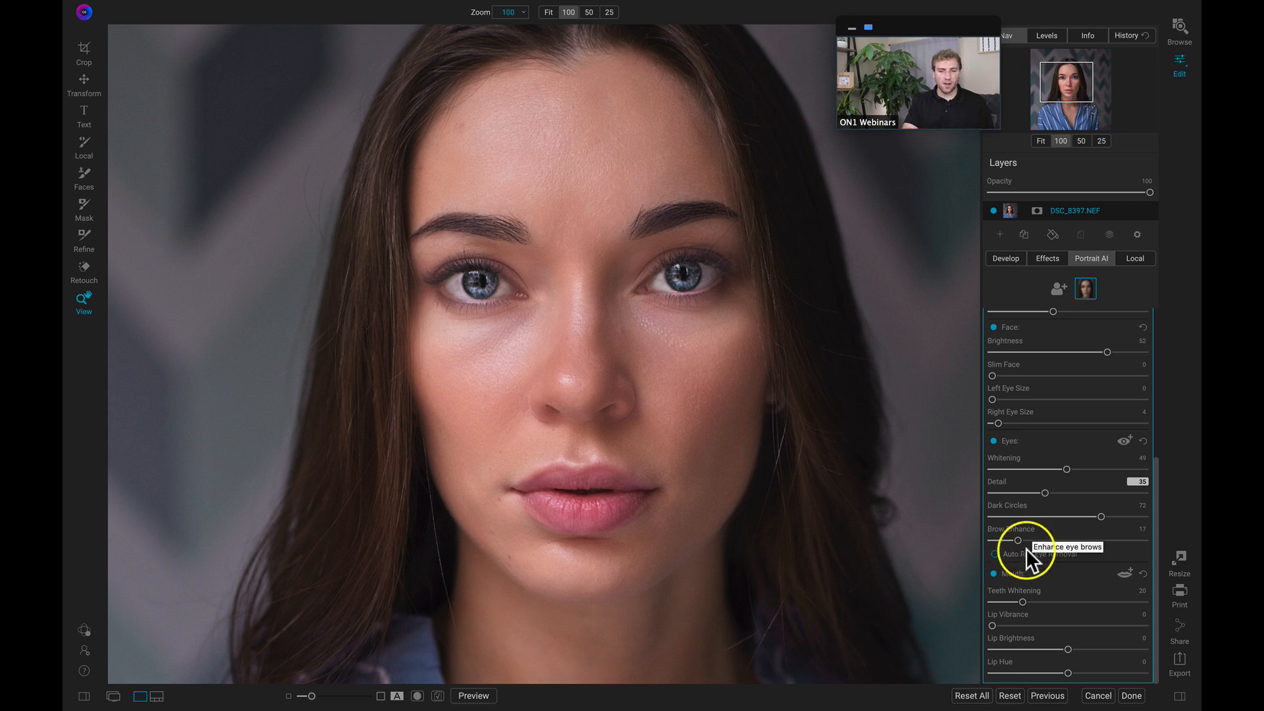
{"action": "scroll", "coordinate": [1054, 578], "scroll_direction": "up", "scroll_amount": 5}
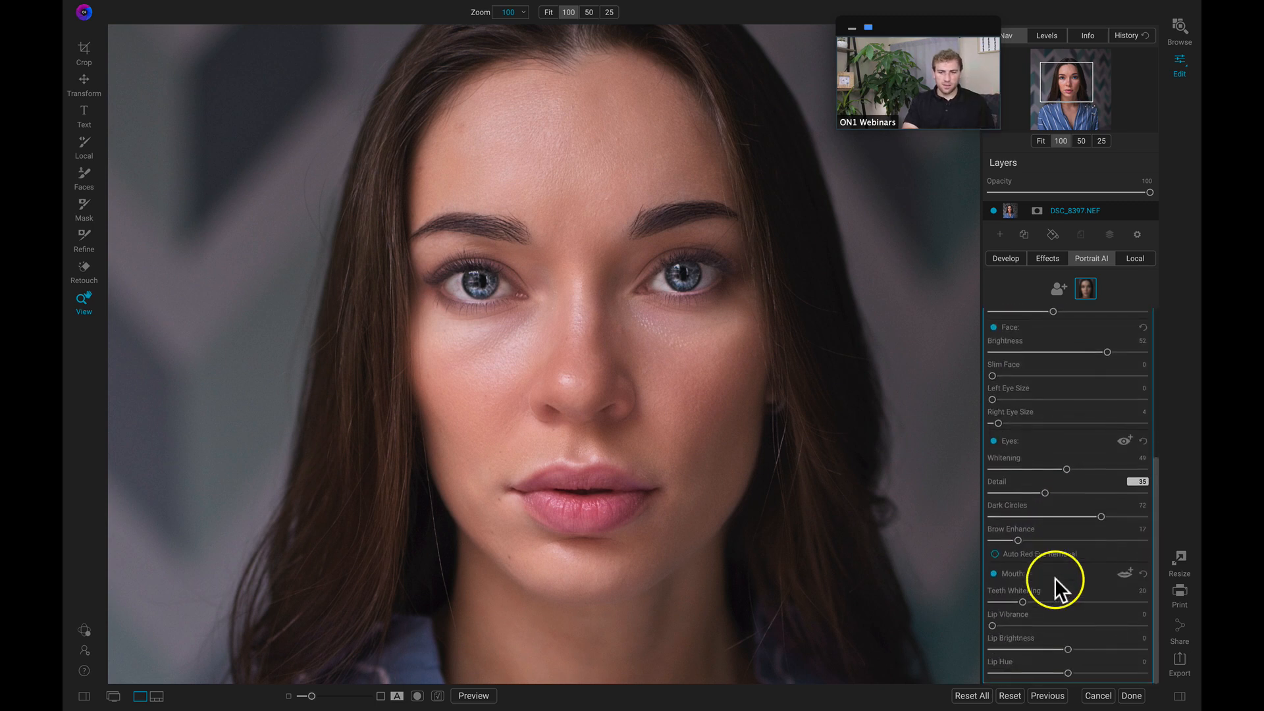
{"action": "left_click", "coordinate": [993, 318]}
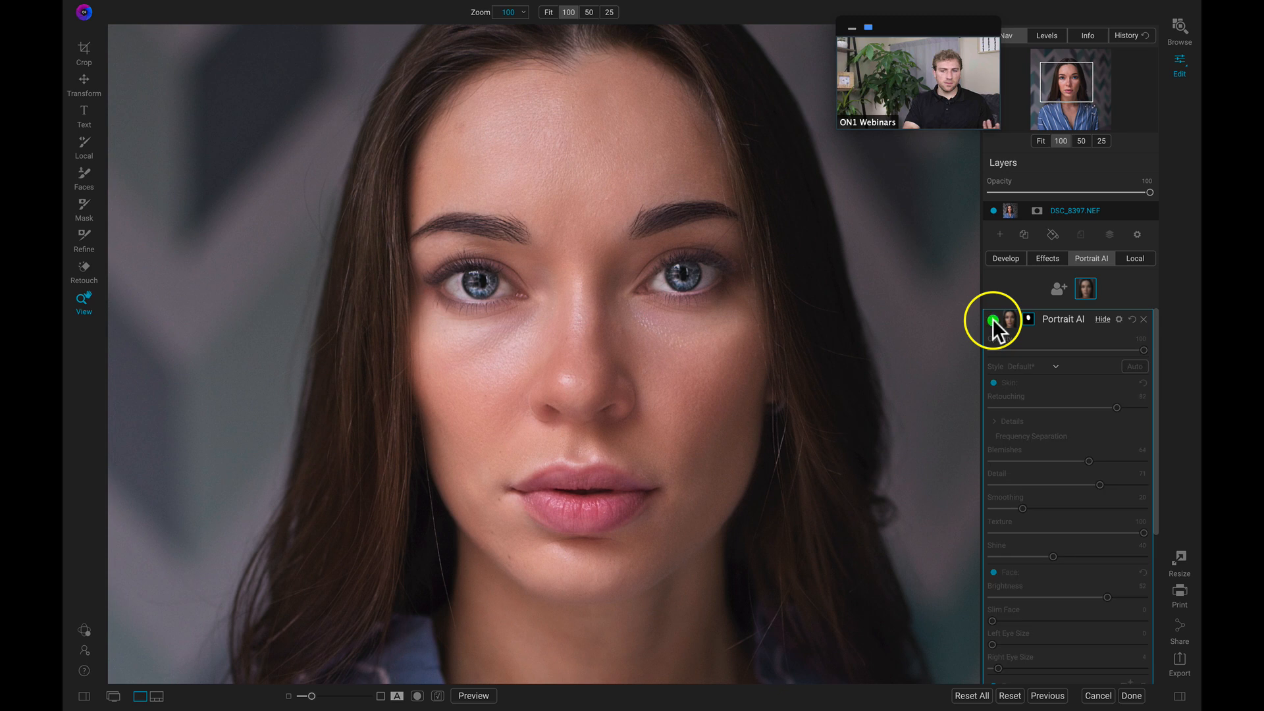
{"action": "left_click", "coordinate": [992, 319]}
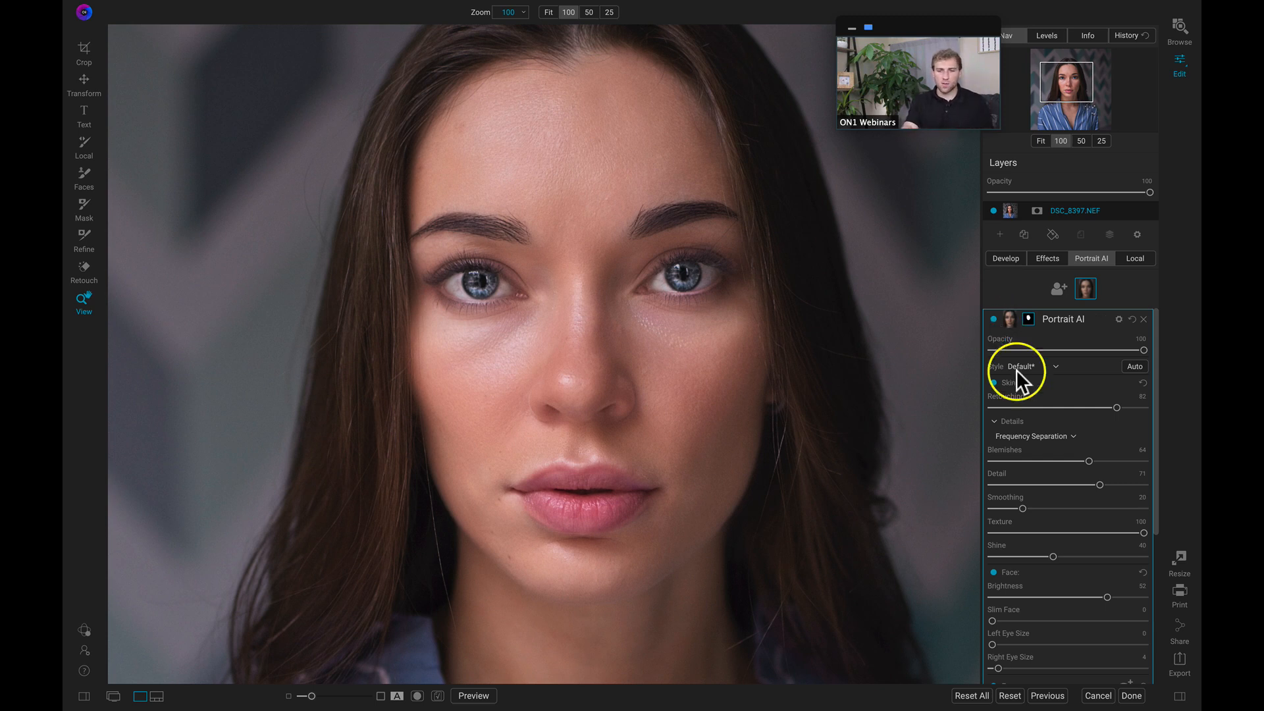
Adjust the Portrait AI mouth with Lip Vibrance at 71, Lip Hue at 13 and Lip Brightness at 12
{"action": "scroll", "coordinate": [1037, 440], "scroll_direction": "down", "scroll_amount": 5}
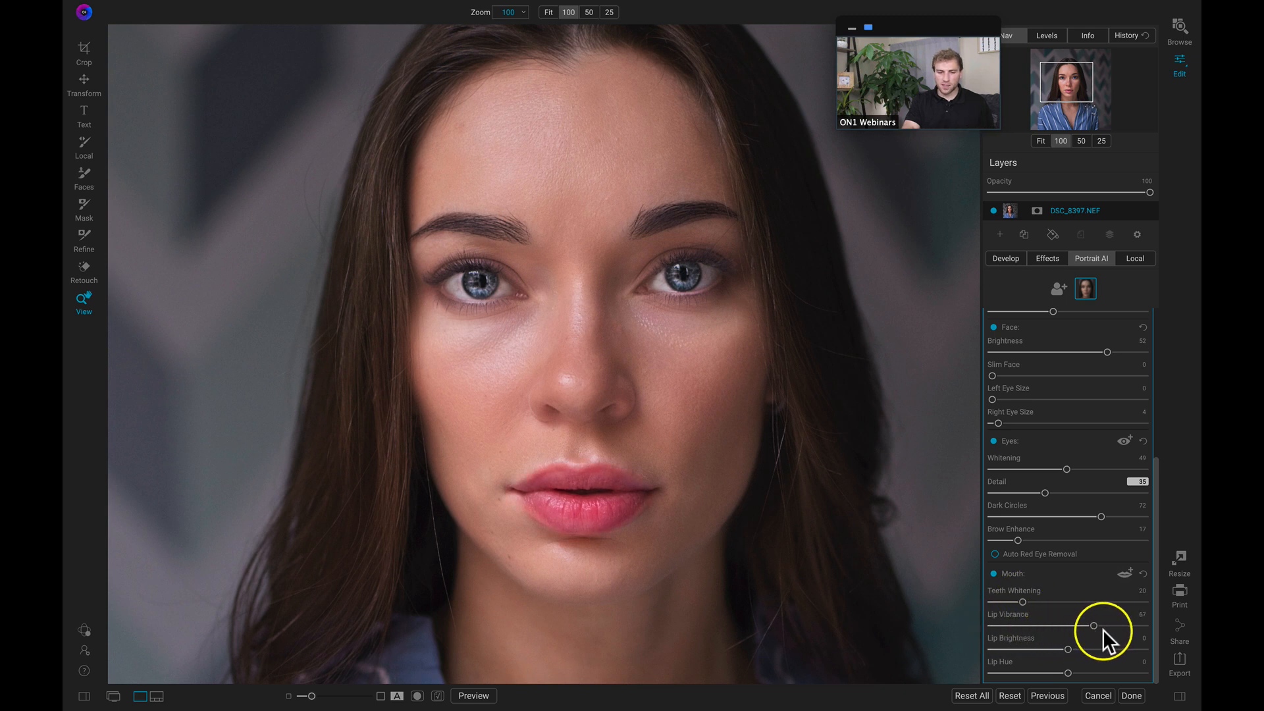
{"action": "left_click_drag", "start_coordinate": [1103, 629], "coordinate": [1099, 629]}
{"action": "mouse_move", "coordinate": [1066, 671]}
{"action": "left_mouse_down"}
{"action": "mouse_move", "coordinate": [1041, 673]}
{"action": "mouse_move", "coordinate": [1090, 673]}
{"action": "left_mouse_up"}
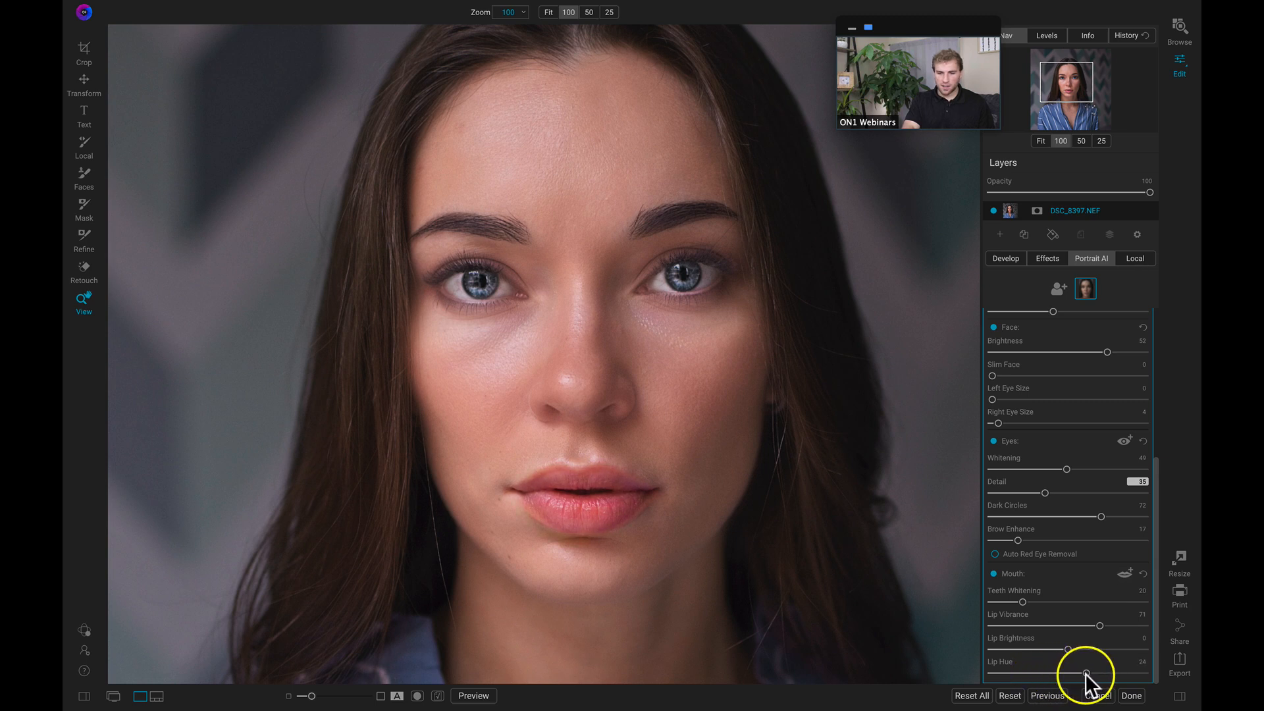
{"action": "left_click", "coordinate": [1075, 672]}
{"action": "left_click_drag", "start_coordinate": [1067, 649], "coordinate": [1076, 648]}
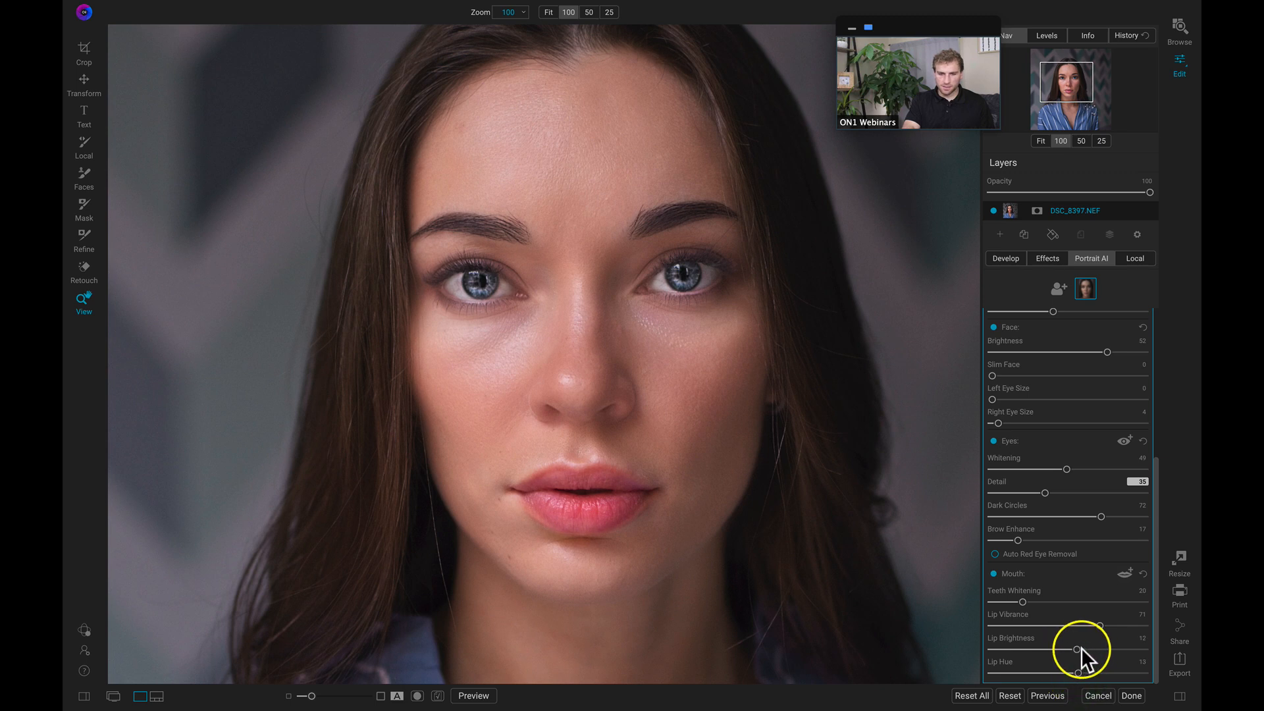
Compare the lip adjustments and overall face retouching with Portrait AI off and on
{"action": "scroll", "coordinate": [1079, 649], "scroll_direction": "up", "scroll_amount": 5}
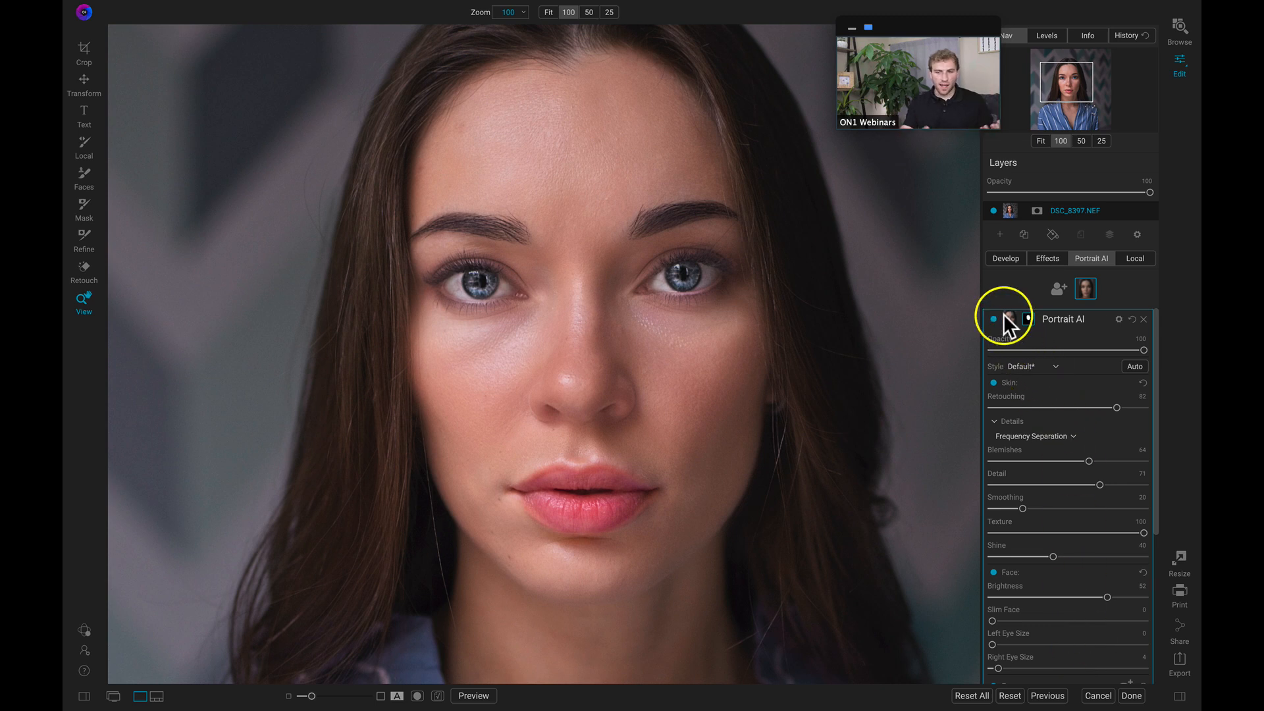
{"action": "left_click", "coordinate": [993, 318]}
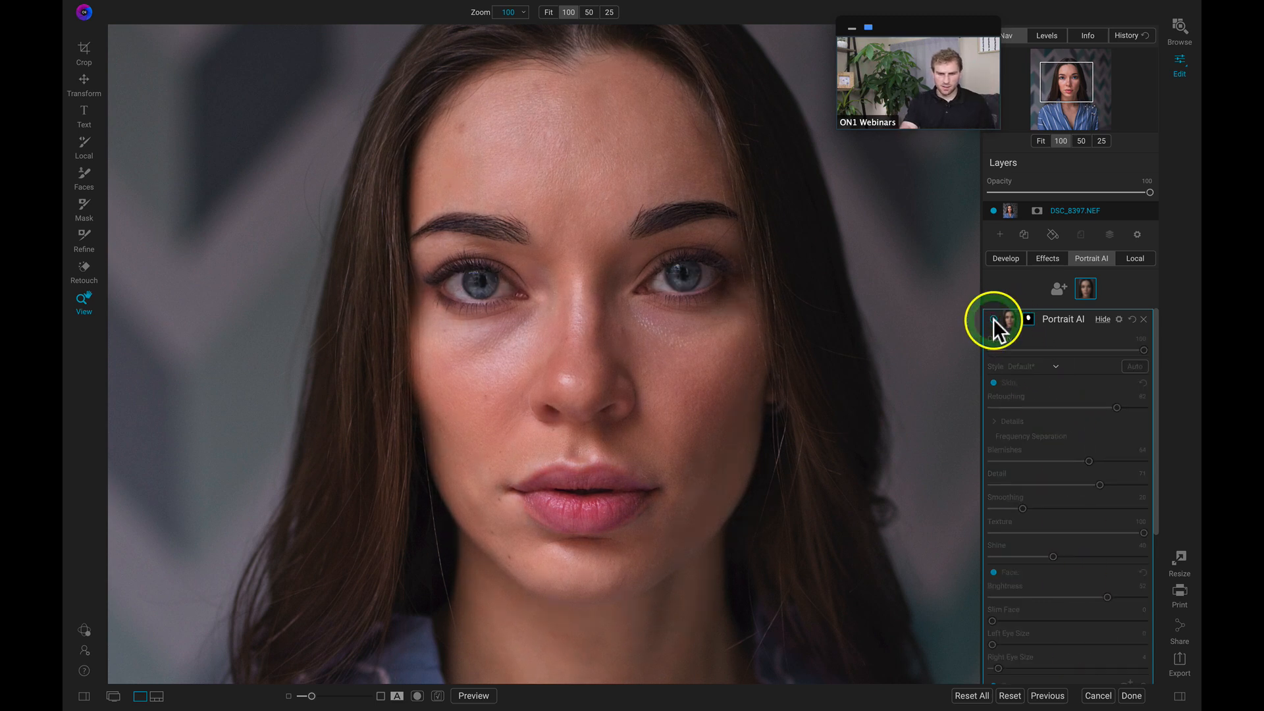
{"action": "left_click", "coordinate": [993, 318]}
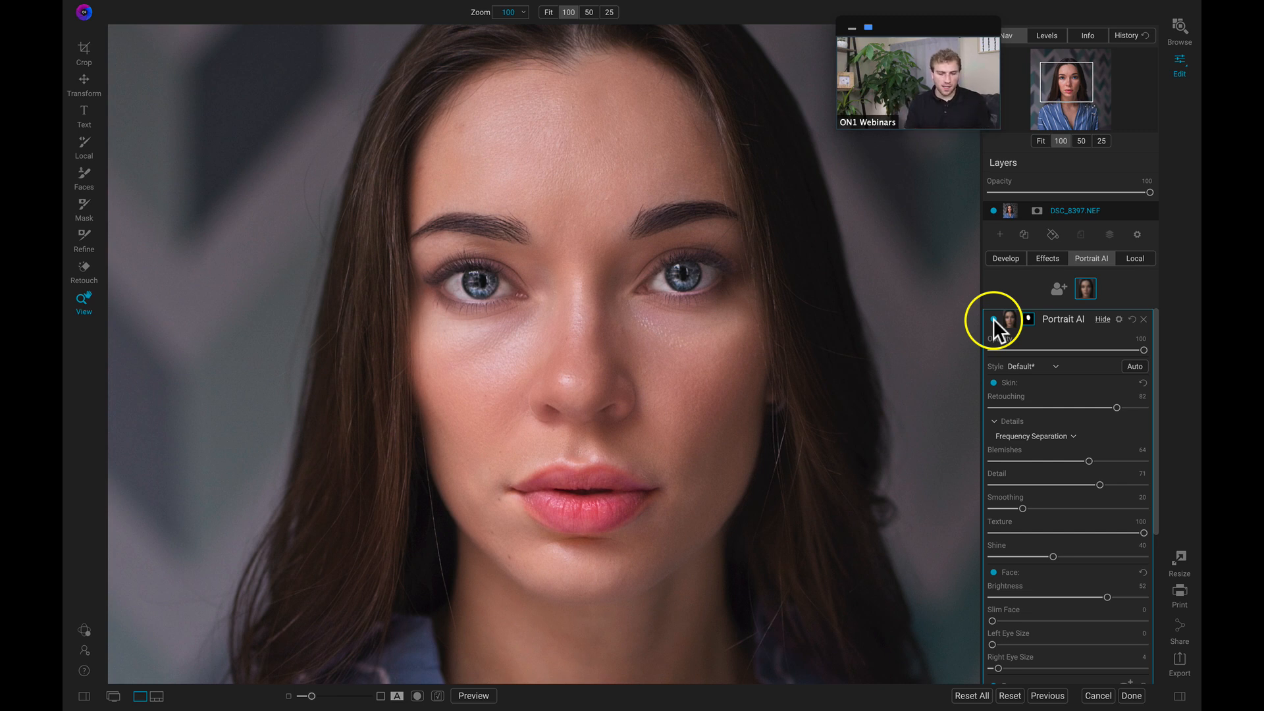
Show the Levels histogram for the whole portrait and raise the Develop Exposure to 0.05
{"action": "left_click", "coordinate": [757, 332]}
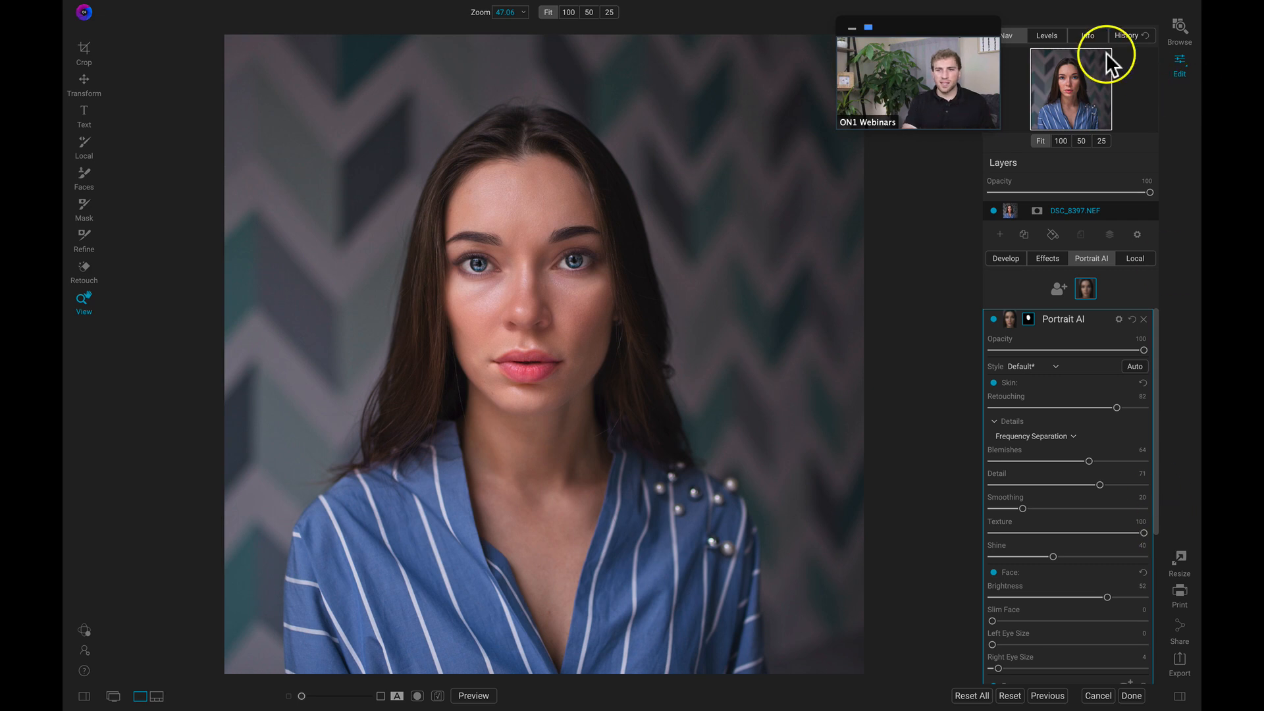
{"action": "left_click", "coordinate": [1056, 32]}
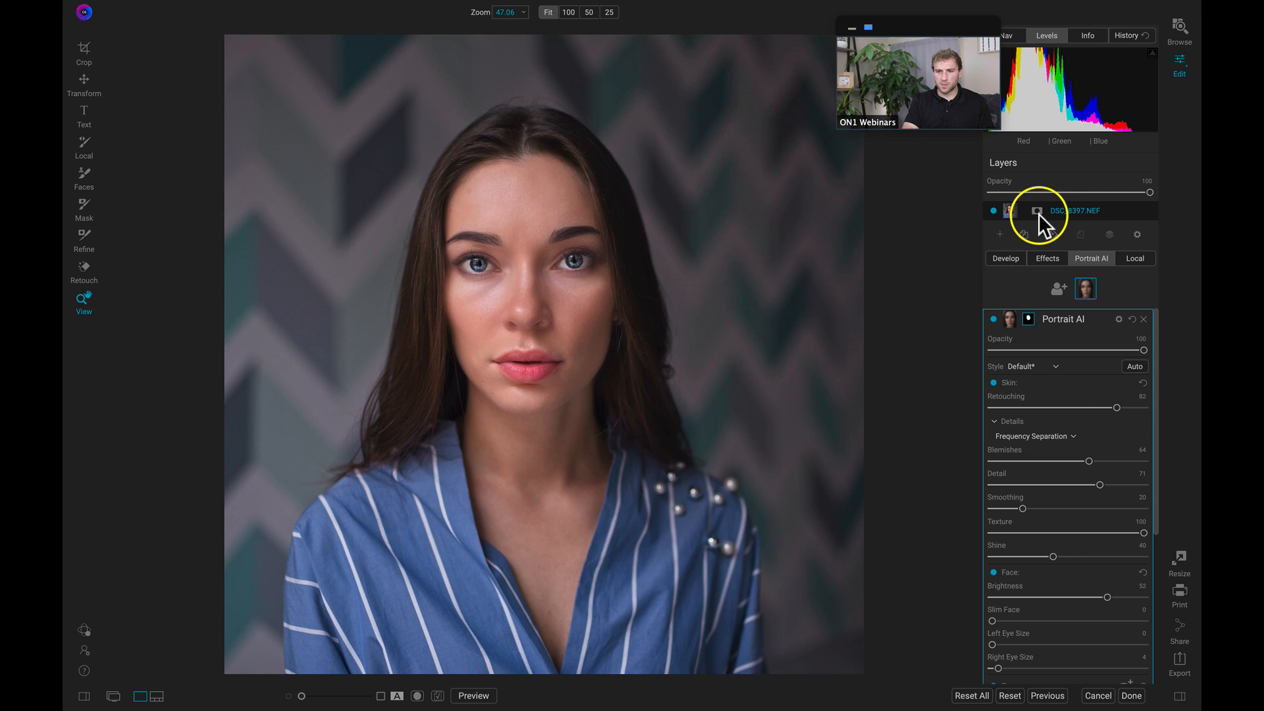
{"action": "left_click", "coordinate": [1008, 260]}
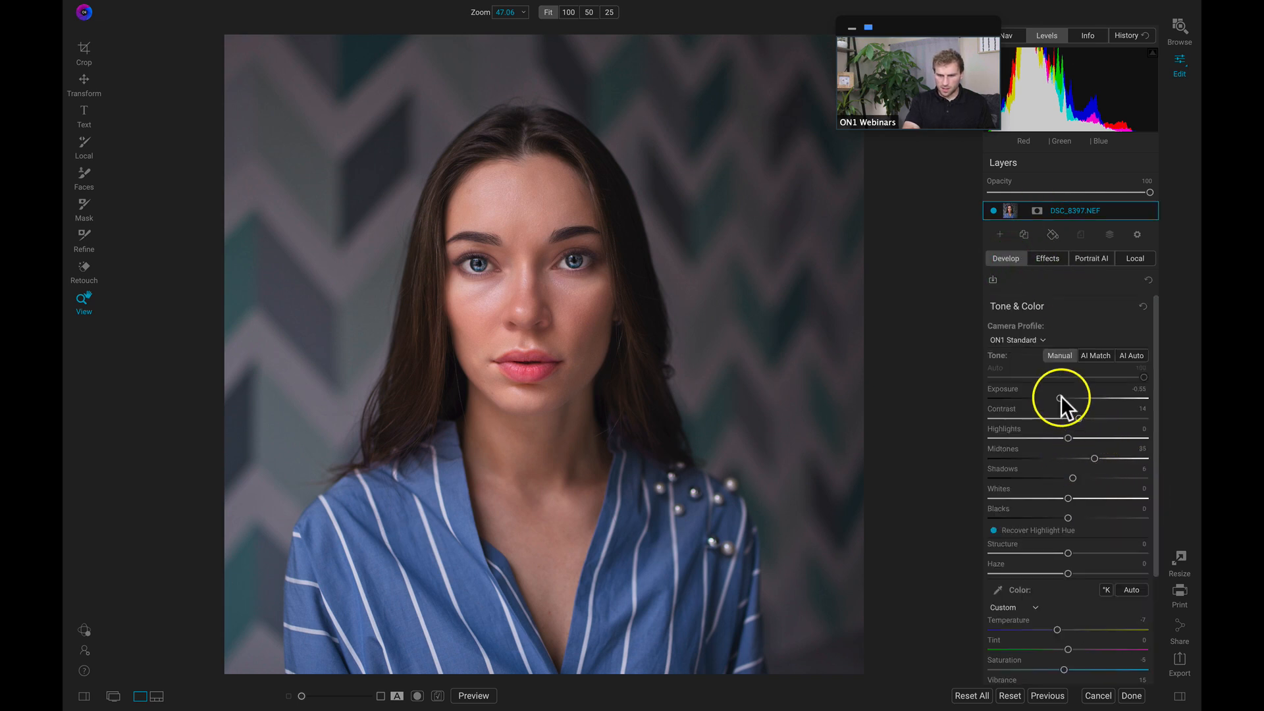
{"action": "left_click_drag", "start_coordinate": [1061, 396], "coordinate": [1068, 397]}
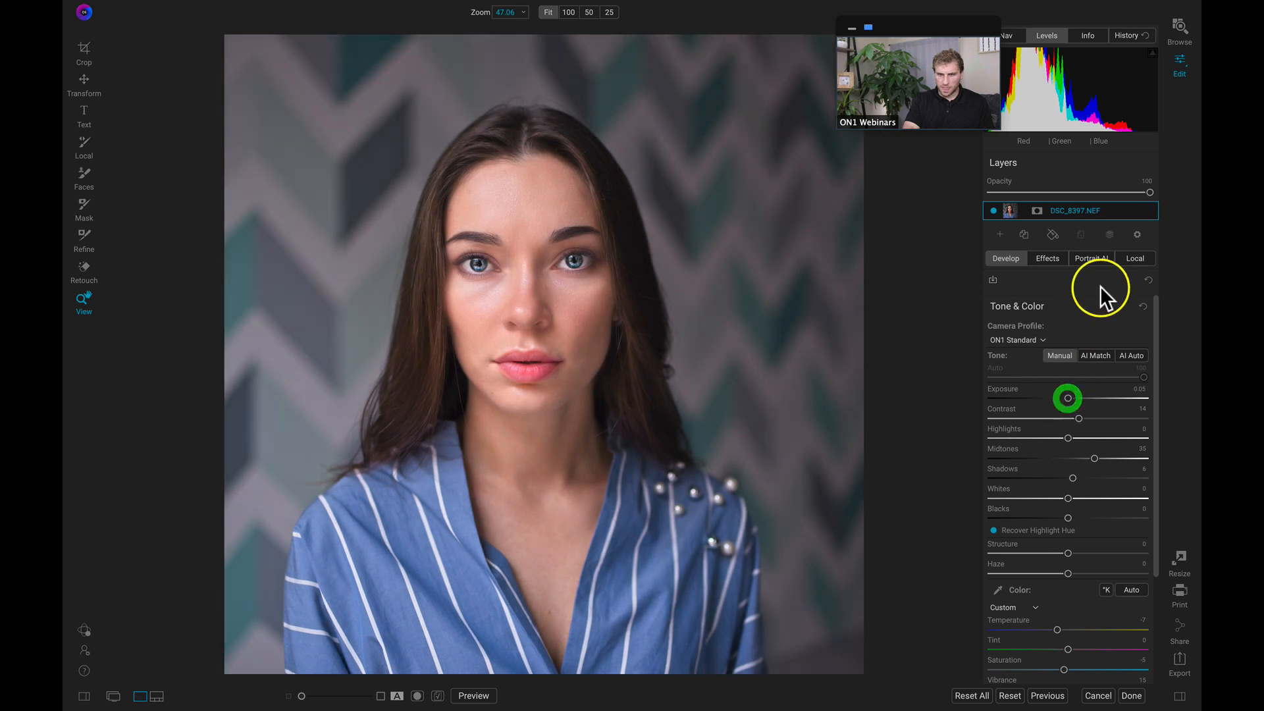
Reduce the Portrait AI face Brightness to 14 and compare the edited portrait with the original
{"action": "left_click", "coordinate": [1095, 258]}
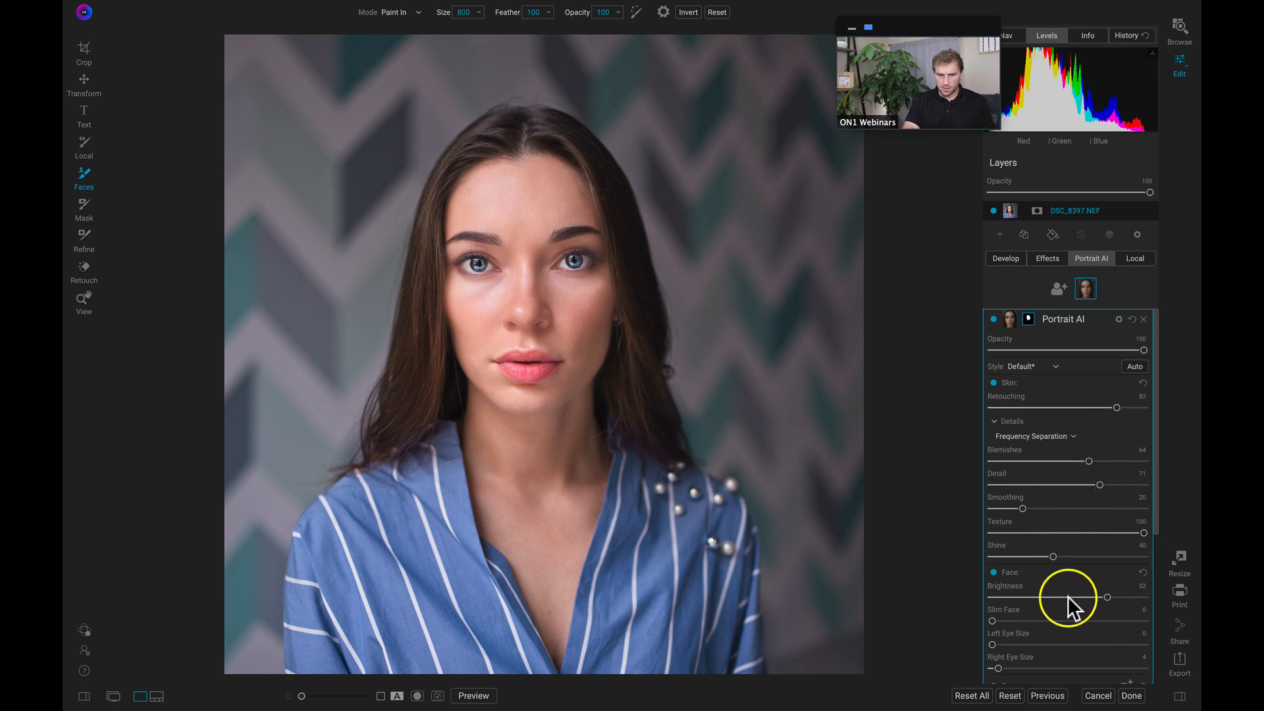
{"action": "left_click", "coordinate": [1059, 598]}
{"action": "left_click_drag", "start_coordinate": [1107, 596], "coordinate": [1065, 599]}
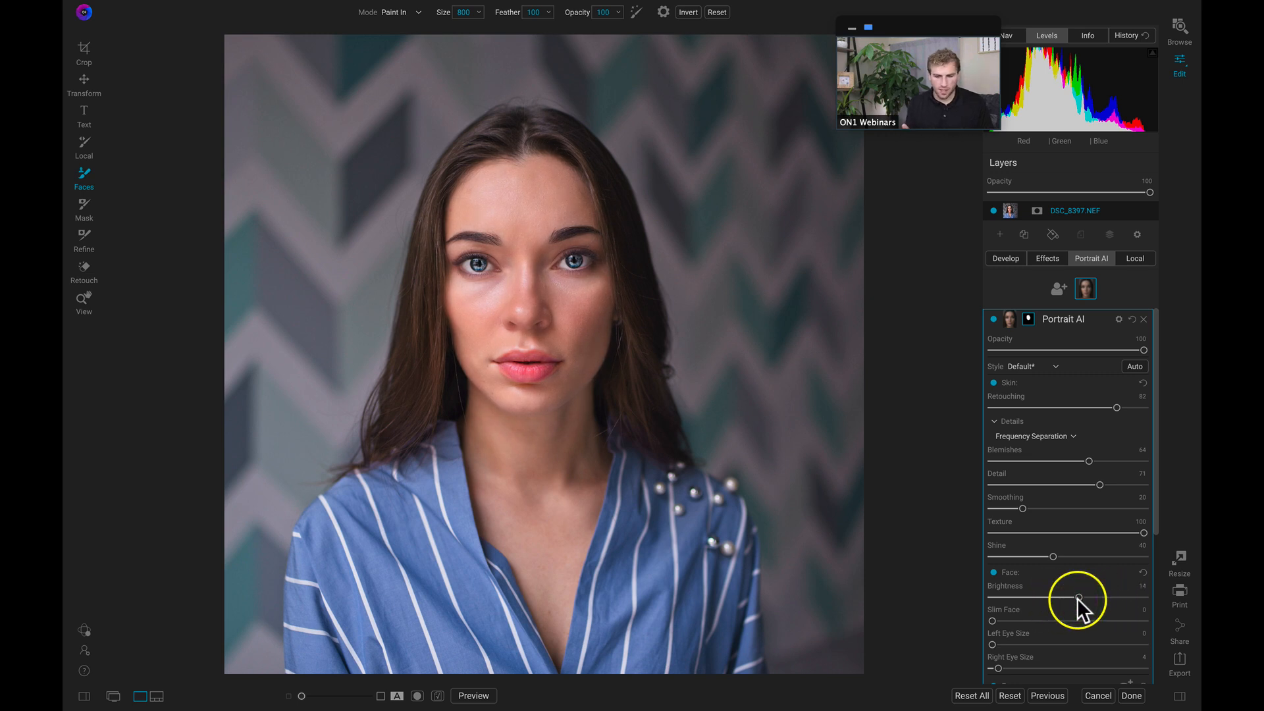
{"action": "key", "text": "backslash"}
{"action": "key", "text": "backslash"}
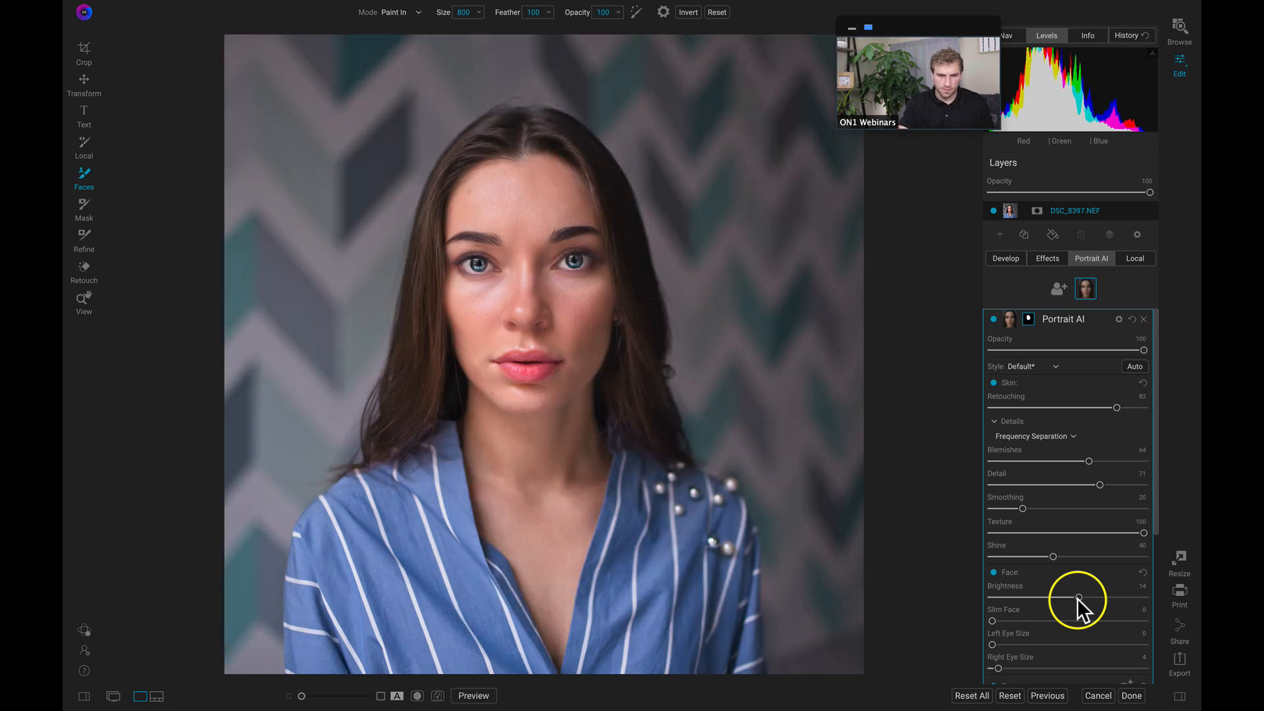
{"action": "key", "text": "backslash"}
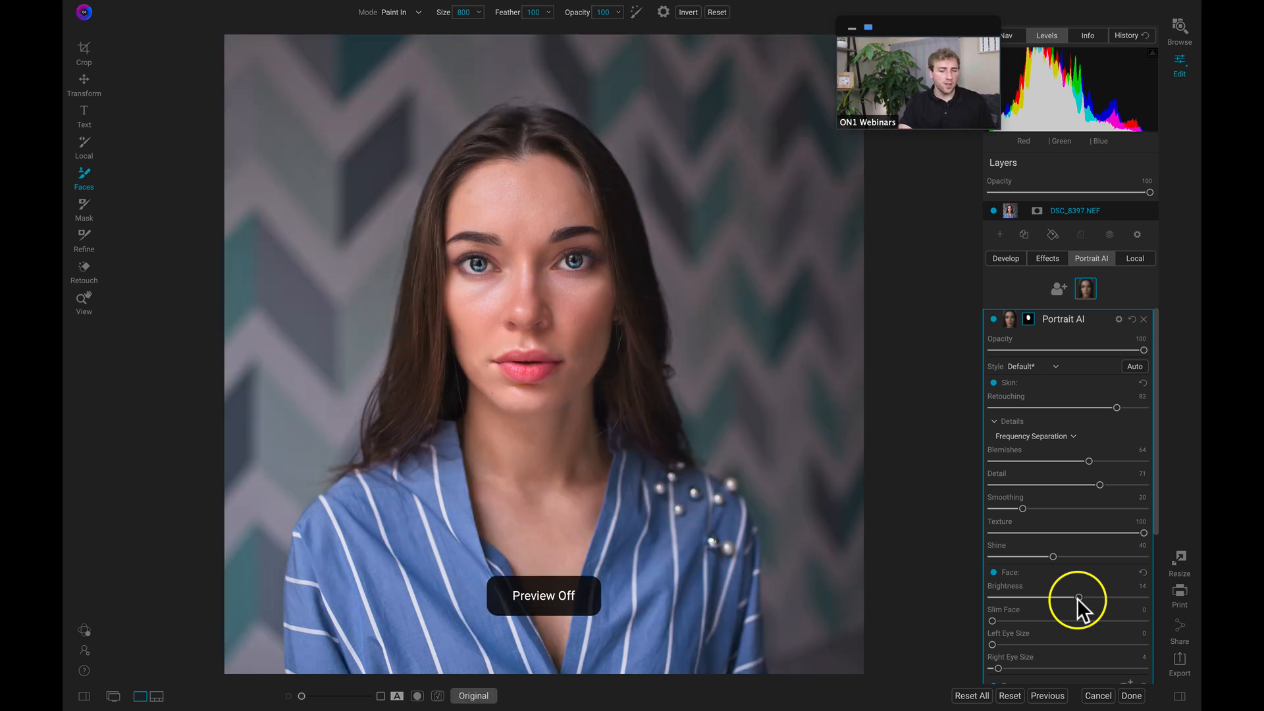
{"action": "key", "text": "backslash"}
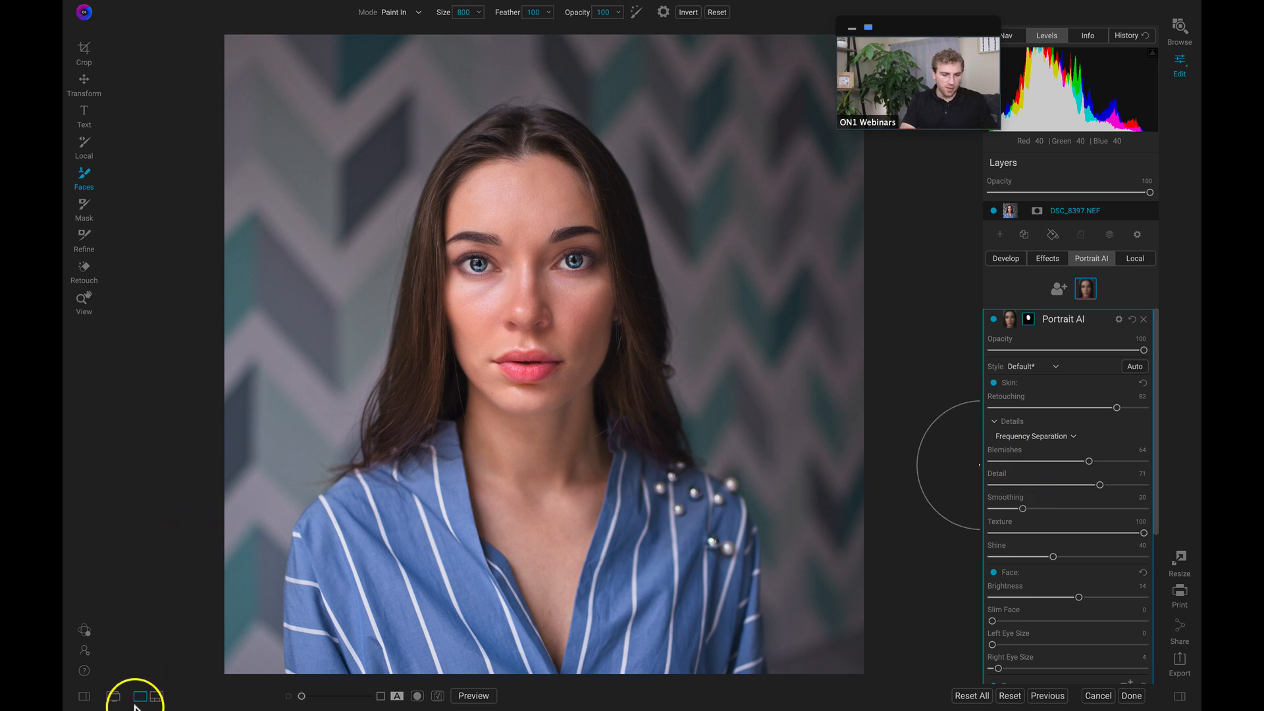
Apply the M11 preset from the Minimalist category and switch the preview off to view the original photo
{"action": "left_click", "coordinate": [85, 695]}
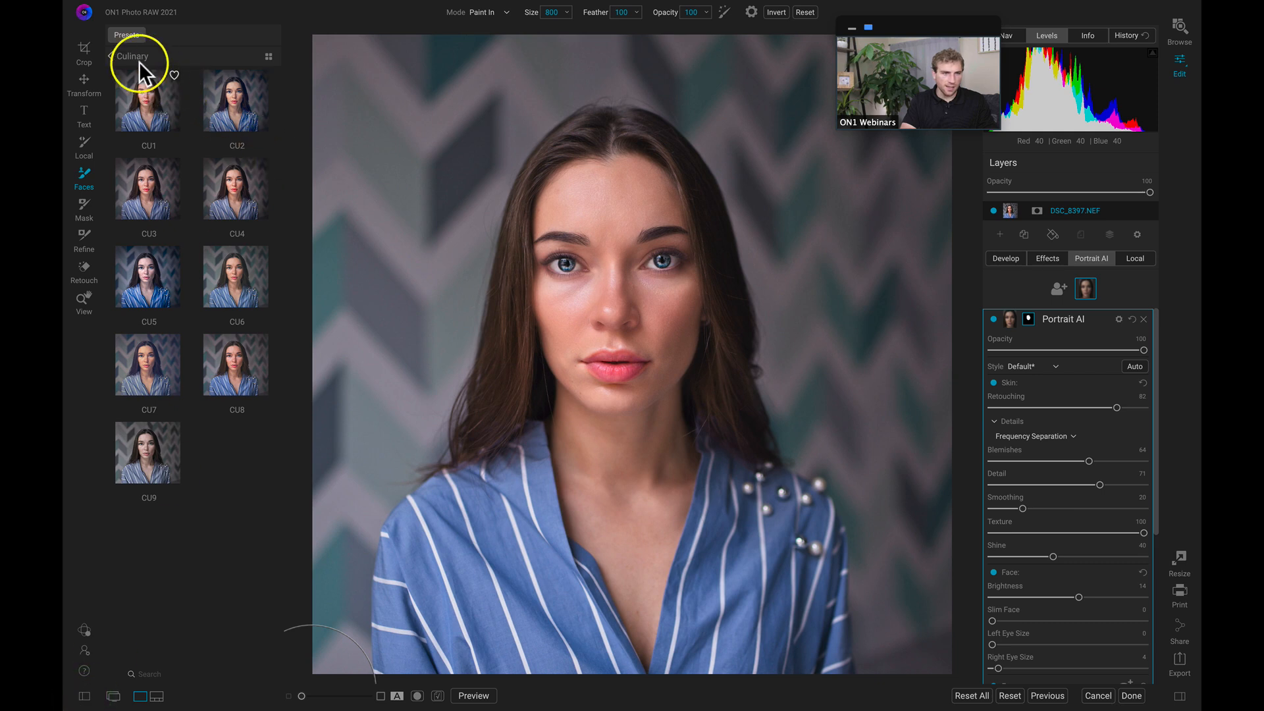
{"action": "left_click", "coordinate": [129, 56]}
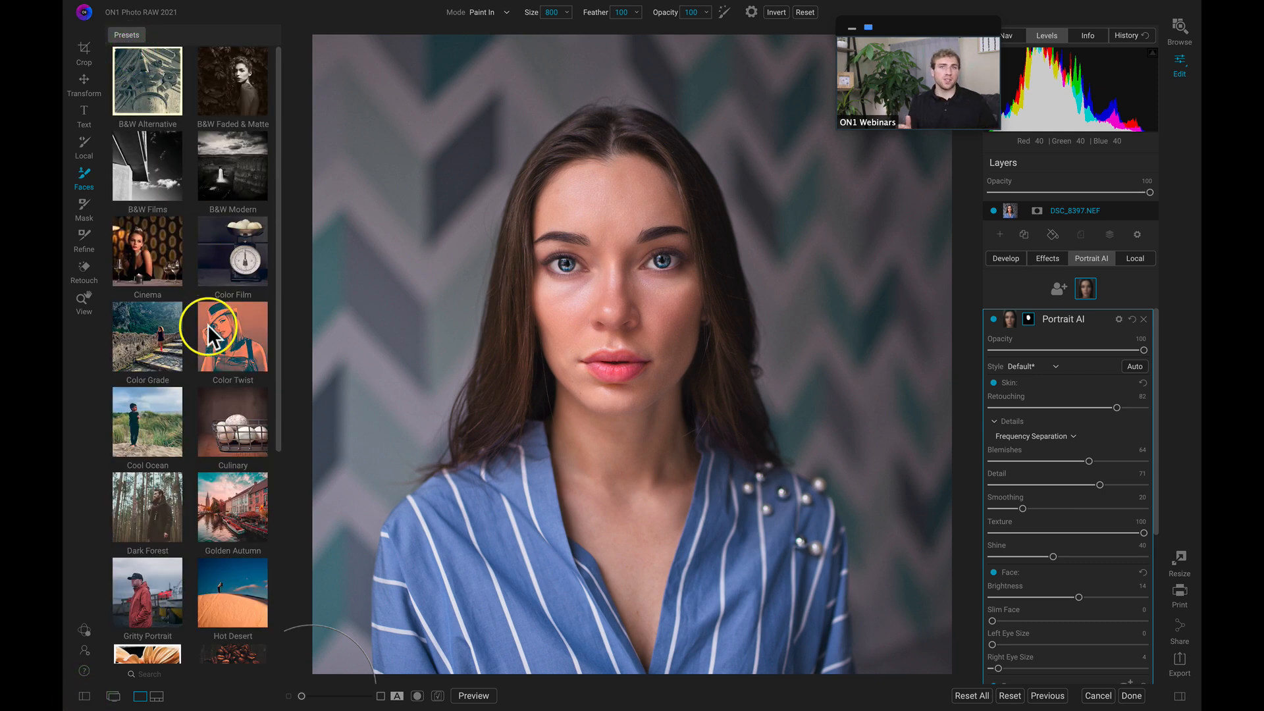
{"action": "scroll", "coordinate": [218, 306], "scroll_direction": "down", "scroll_amount": 5}
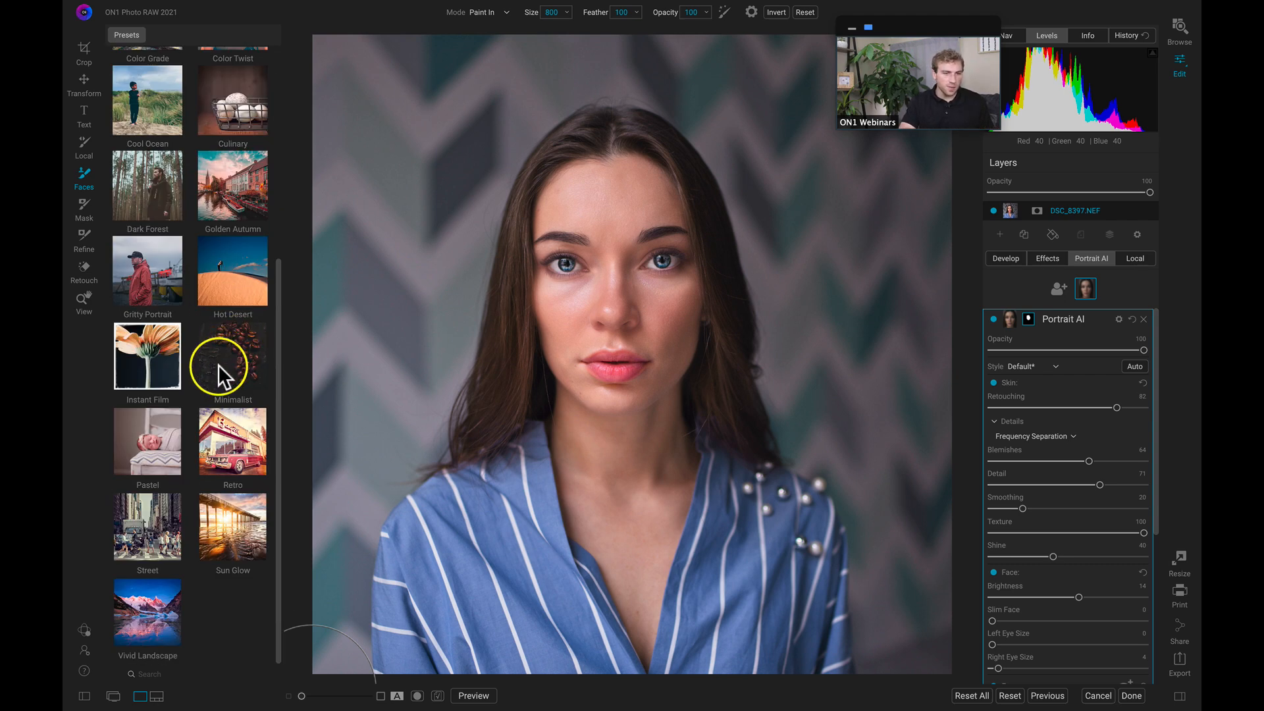
{"action": "left_click", "coordinate": [235, 353]}
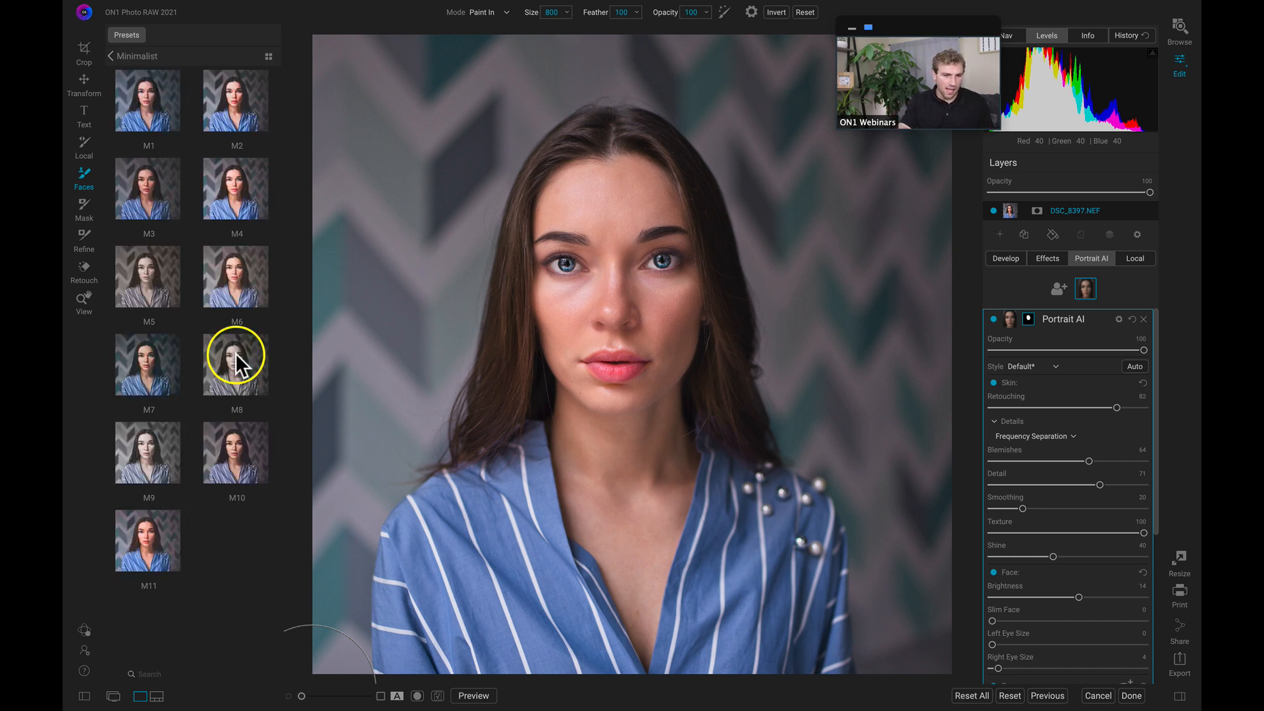
{"action": "left_click", "coordinate": [137, 542]}
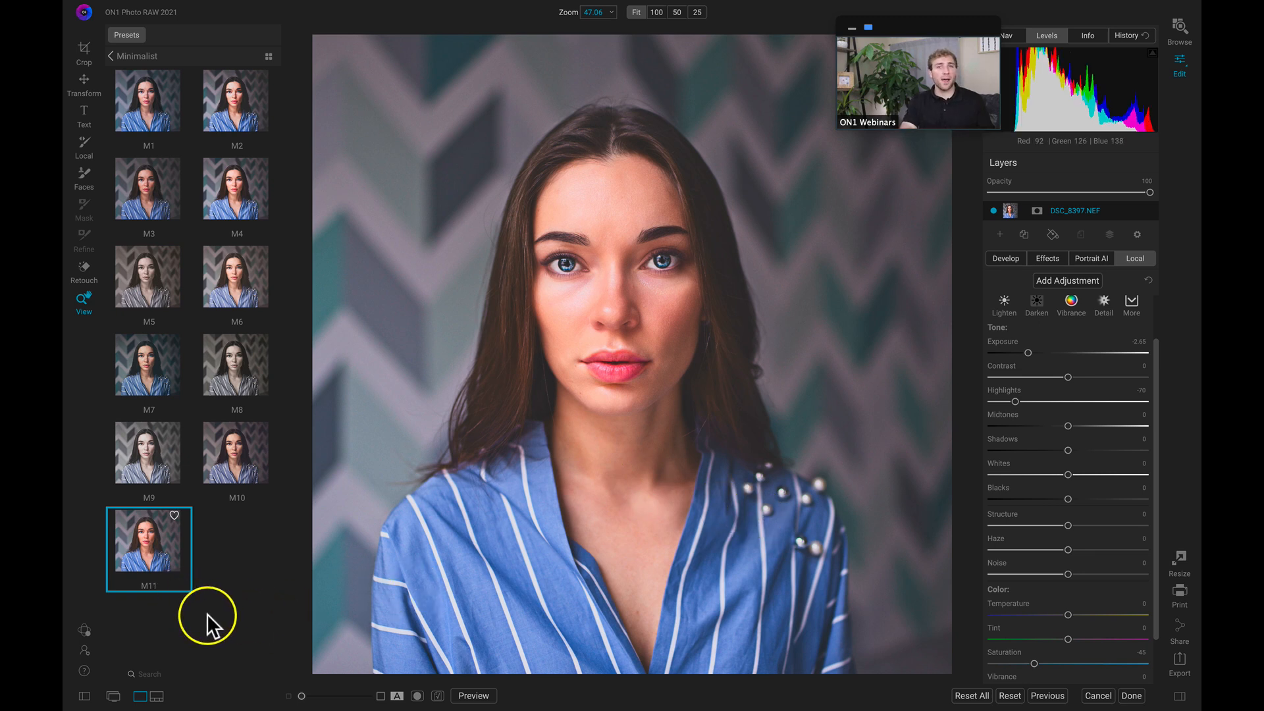
{"action": "mouse_move", "coordinate": [157, 579]}
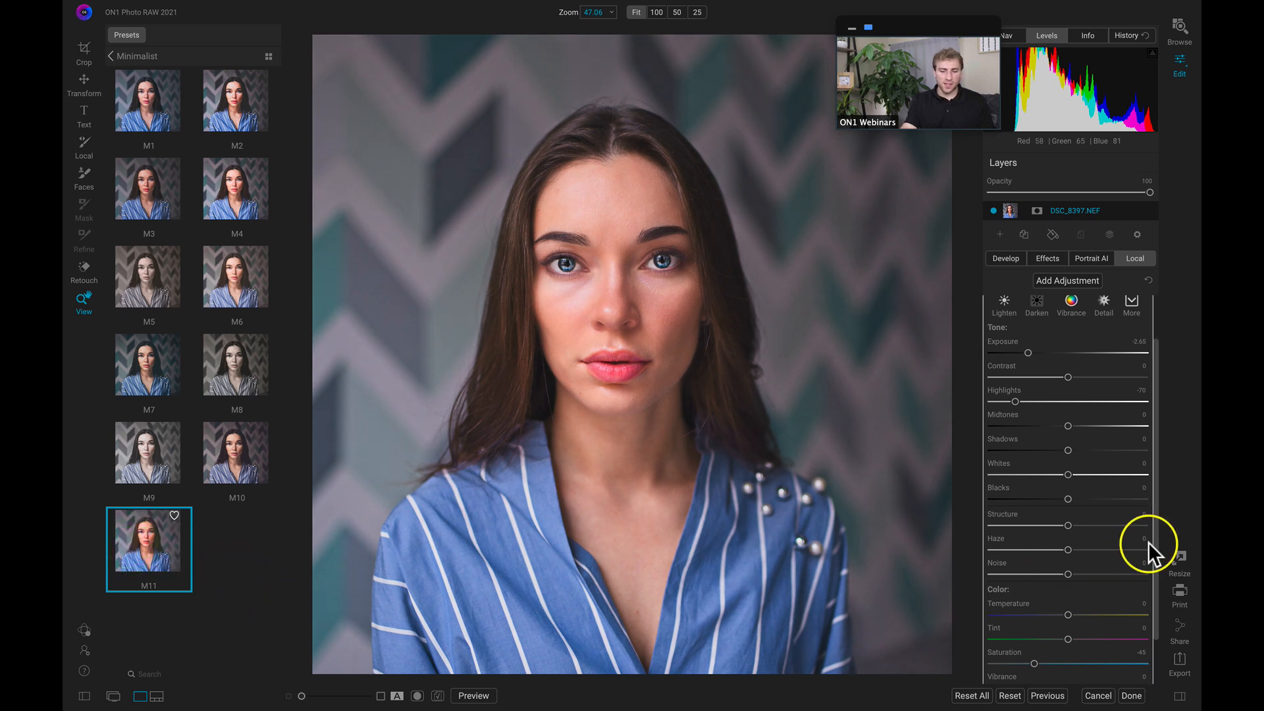
{"action": "key", "text": "ctrl+p"}
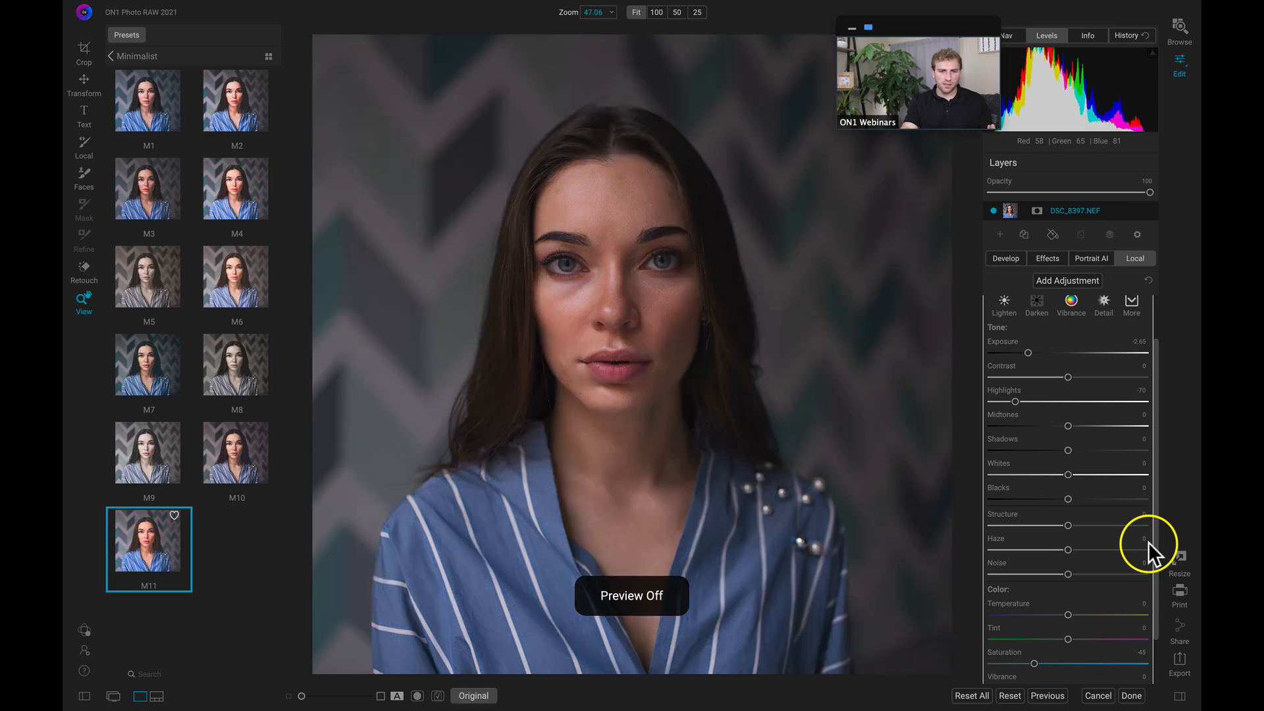
Turn the edit preview back on, copy the Portrait AI face mask and open the local adjustment
{"action": "key", "text": "ctrl+p"}
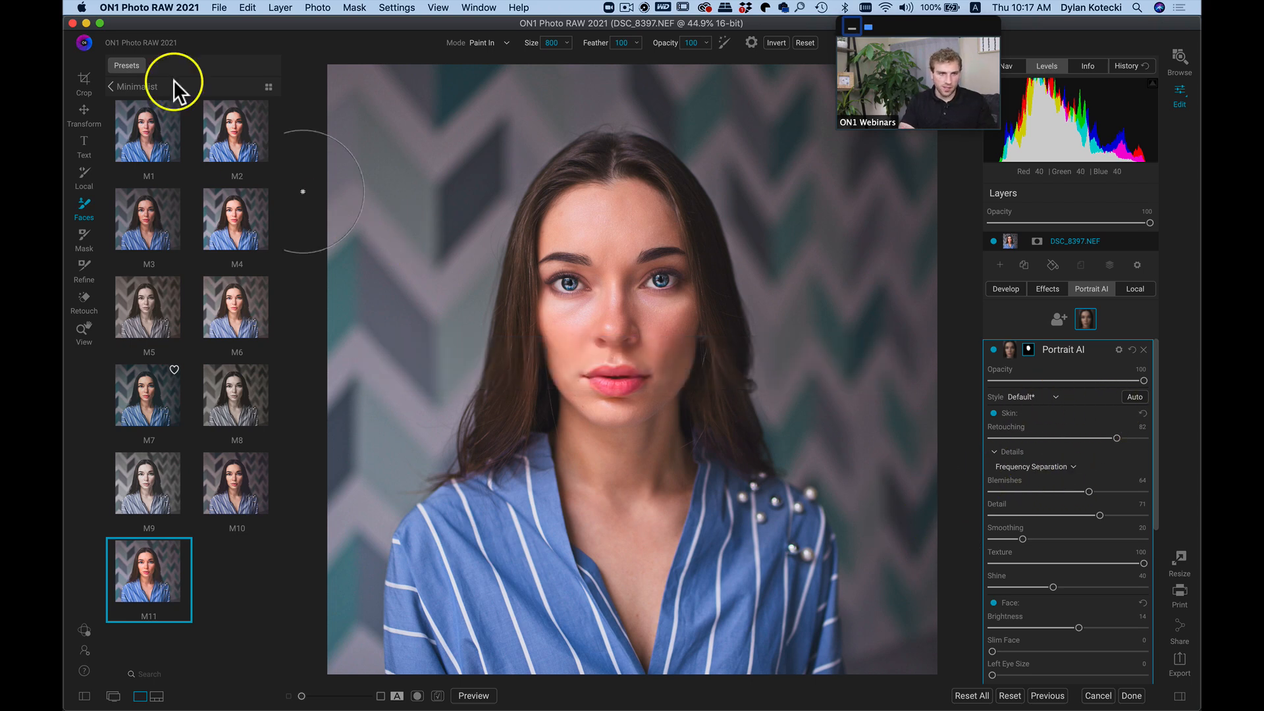
{"action": "left_click", "coordinate": [100, 23]}
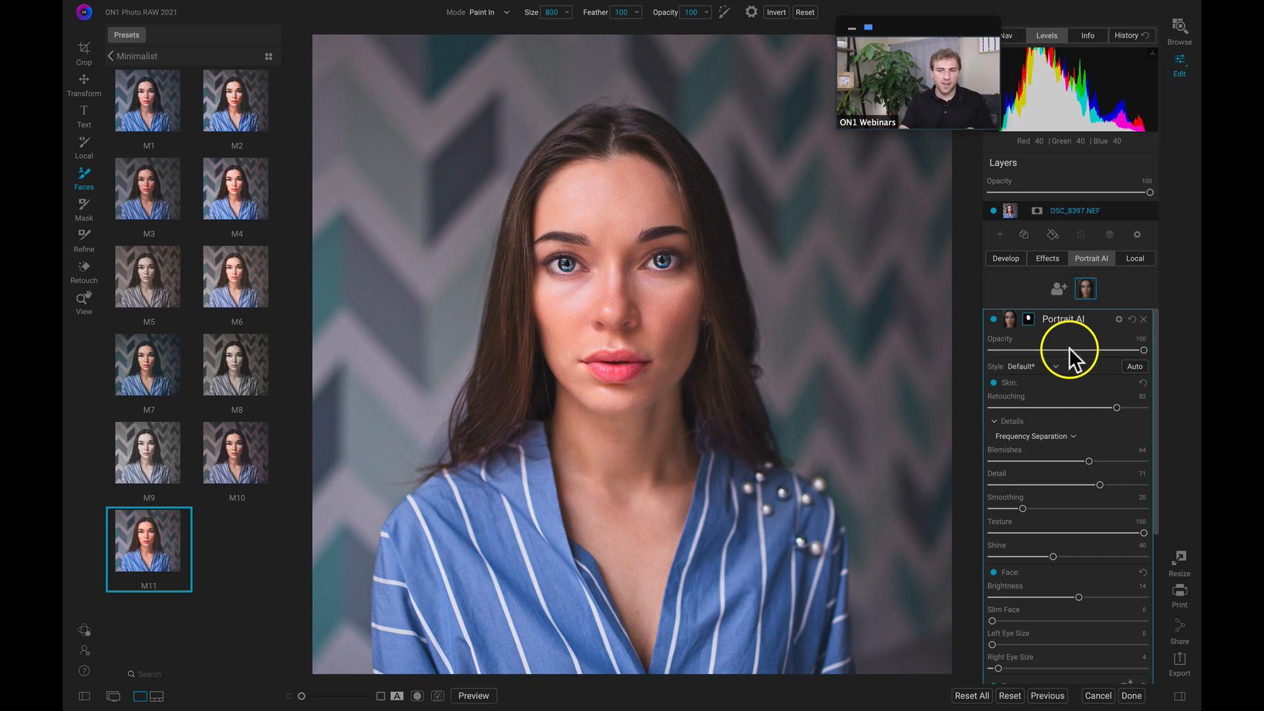
{"action": "left_click", "coordinate": [1027, 319]}
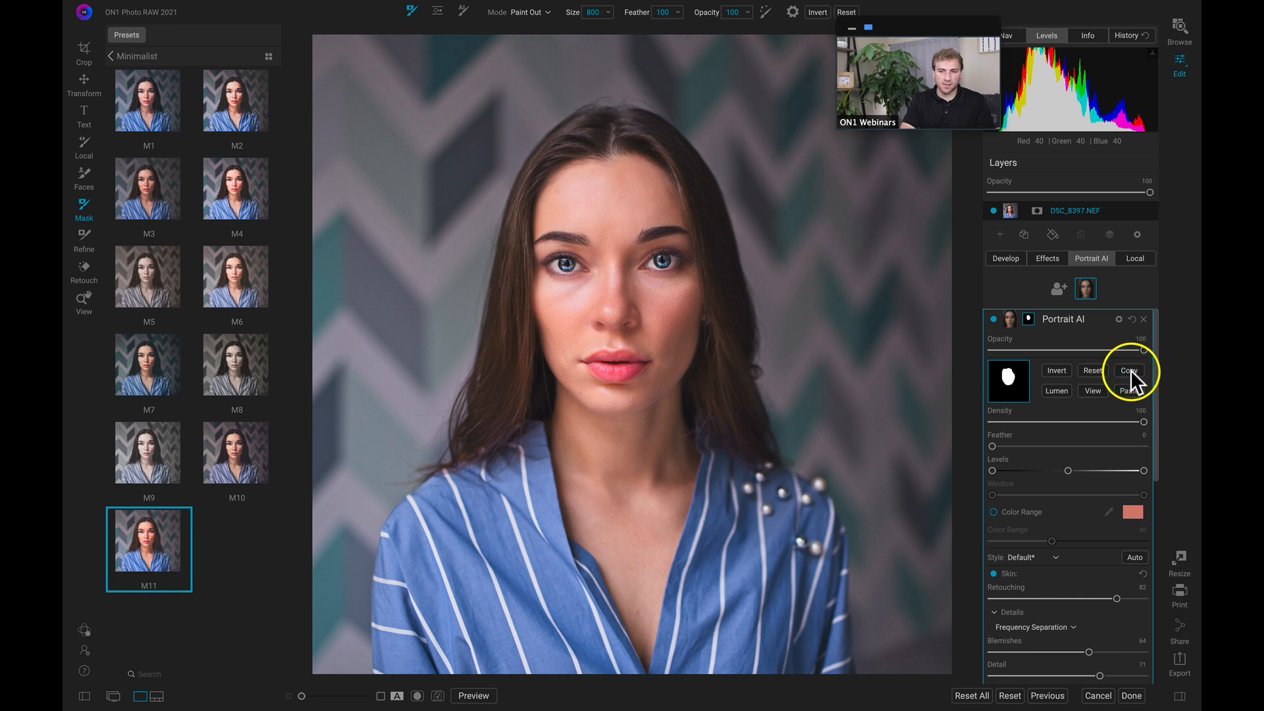
{"action": "left_click", "coordinate": [1136, 258]}
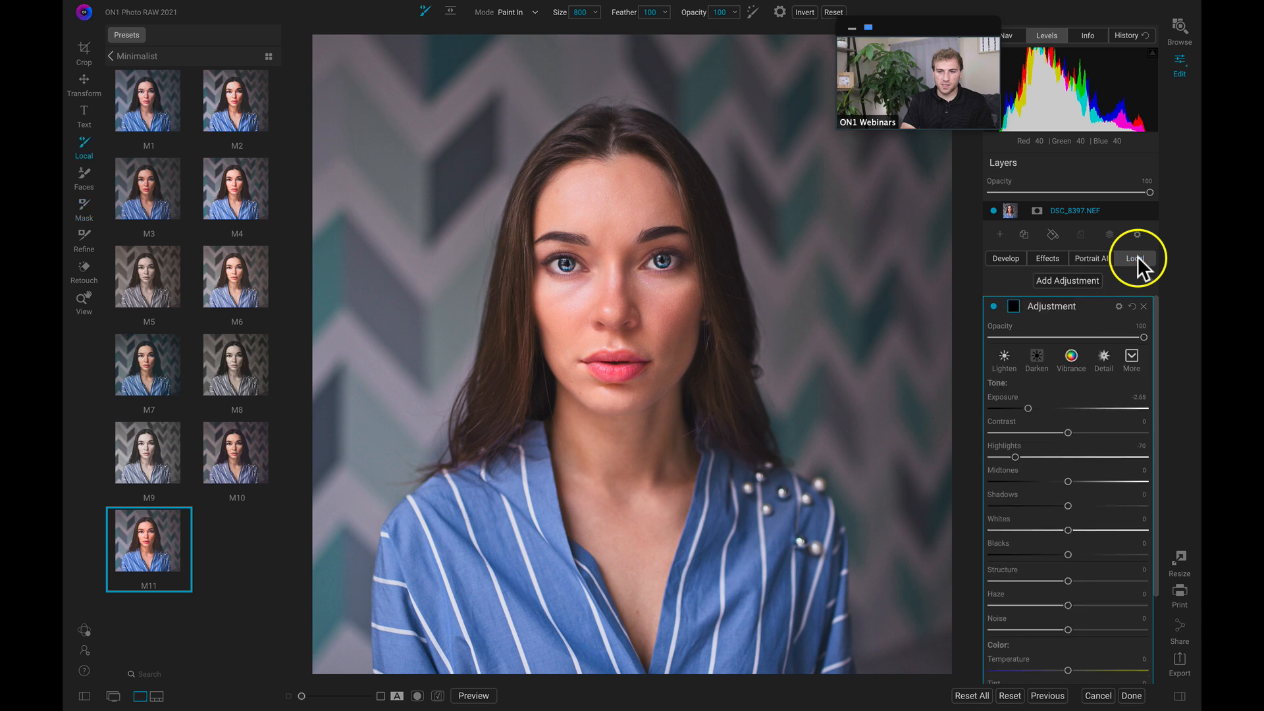
Apply the Darken style to the local adjustment
{"action": "left_click", "coordinate": [1132, 334]}
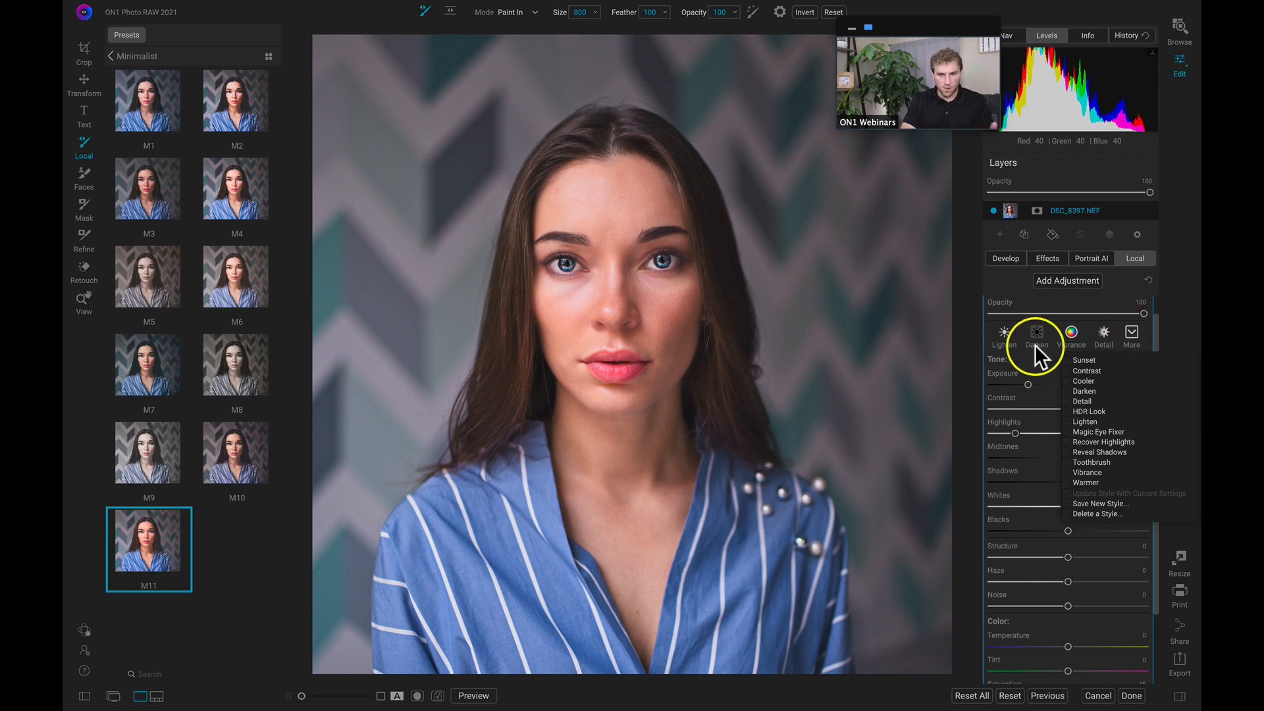
{"action": "left_click", "coordinate": [1005, 372]}
{"action": "double_click", "coordinate": [1005, 372]}
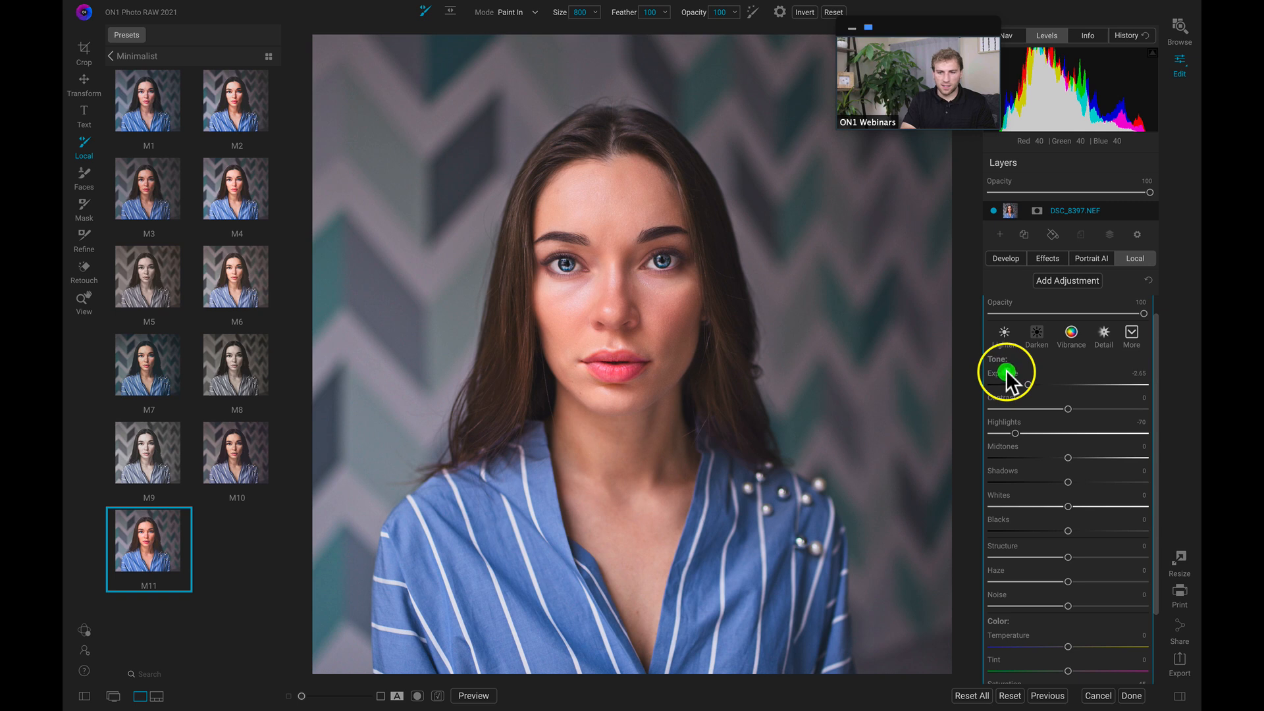
{"action": "left_click", "coordinate": [1131, 336]}
{"action": "left_click", "coordinate": [1131, 335]}
{"action": "left_click", "coordinate": [1036, 332]}
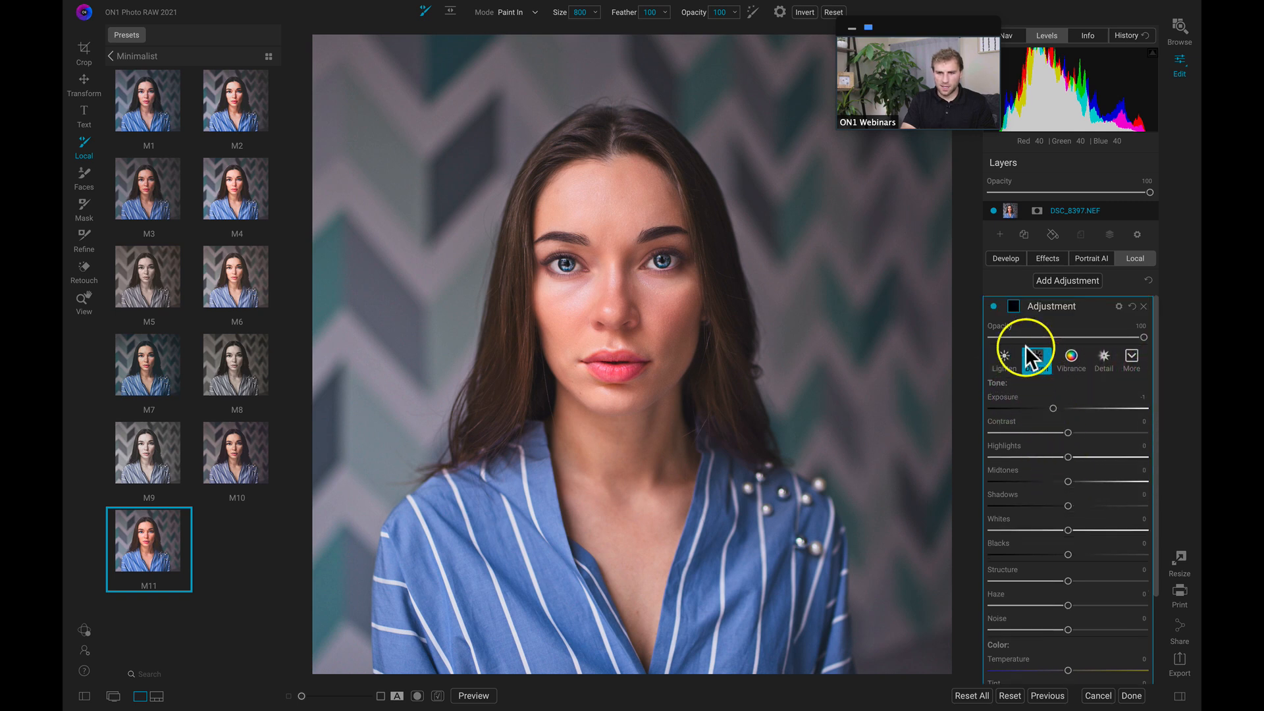
Paste the copied face mask into the darkening adjustment and invert it so the face is excluded
{"action": "left_click", "coordinate": [1014, 307]}
{"action": "left_click", "coordinate": [1129, 377]}
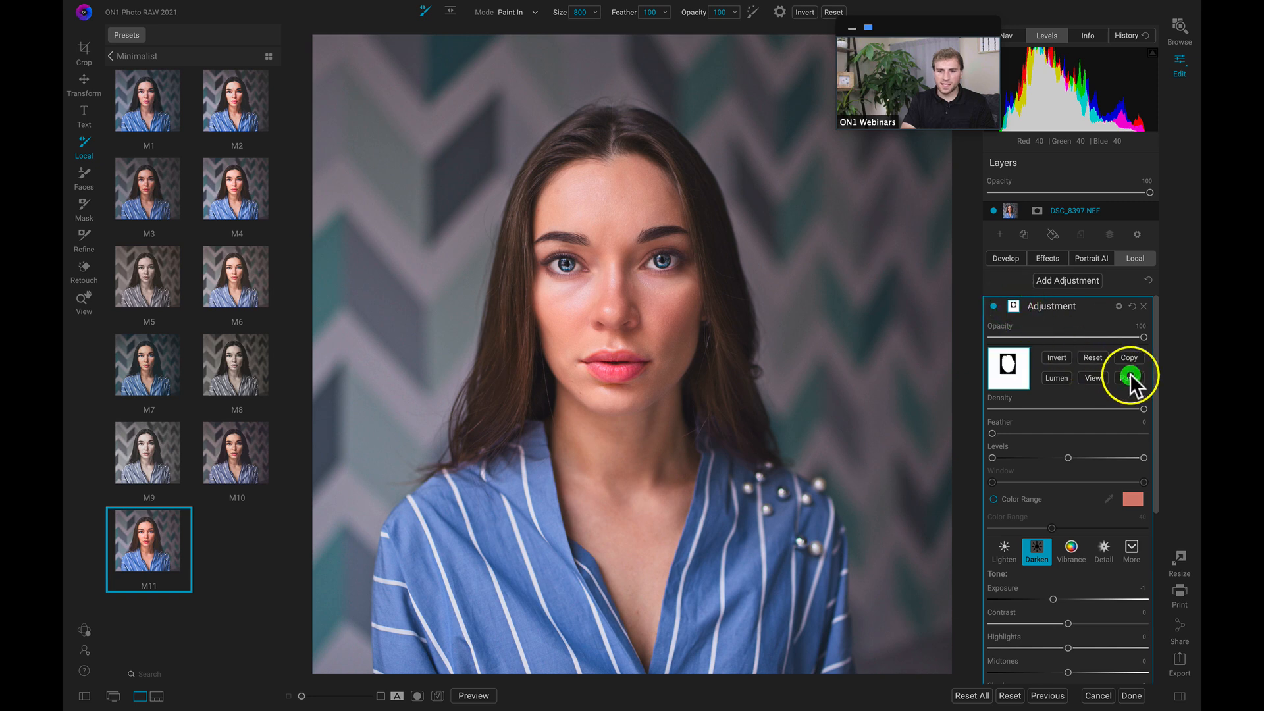
{"action": "left_click", "coordinate": [1060, 358]}
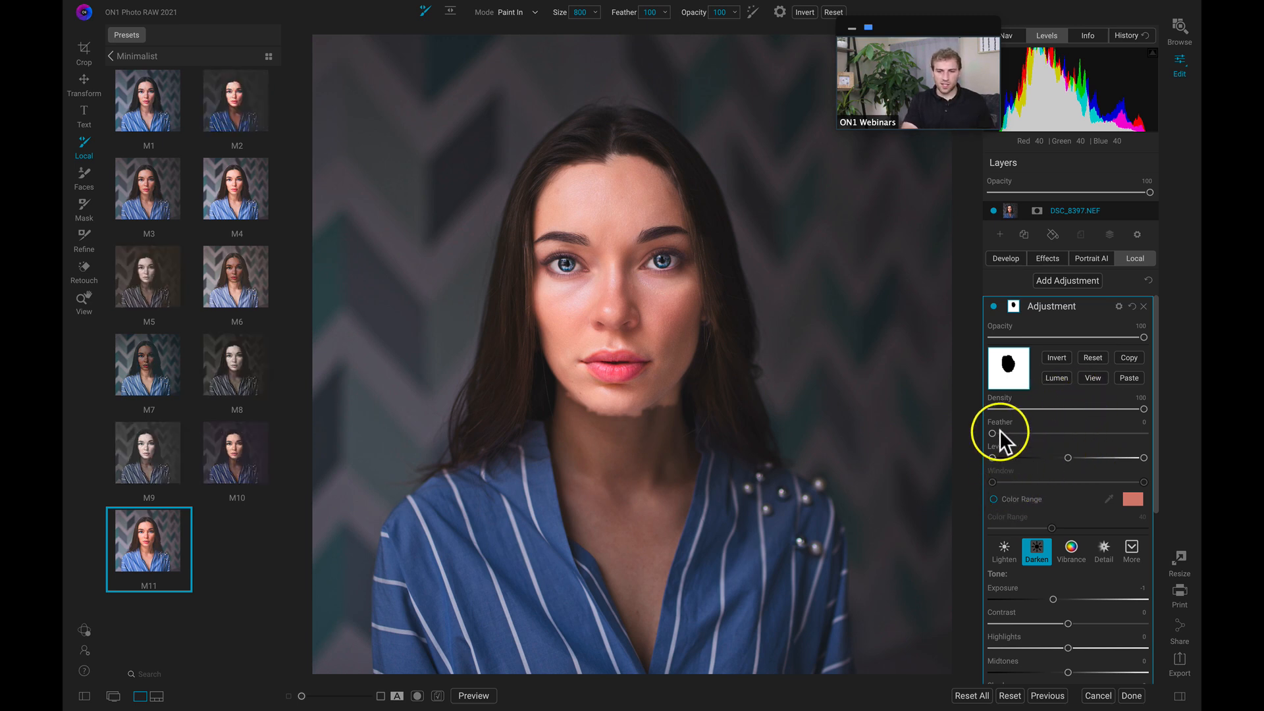
Set the mask Feather to 85 and the adjustment Opacity to 70, and inspect the mask in black and white
{"action": "left_click_drag", "start_coordinate": [1049, 435], "coordinate": [1119, 442]}
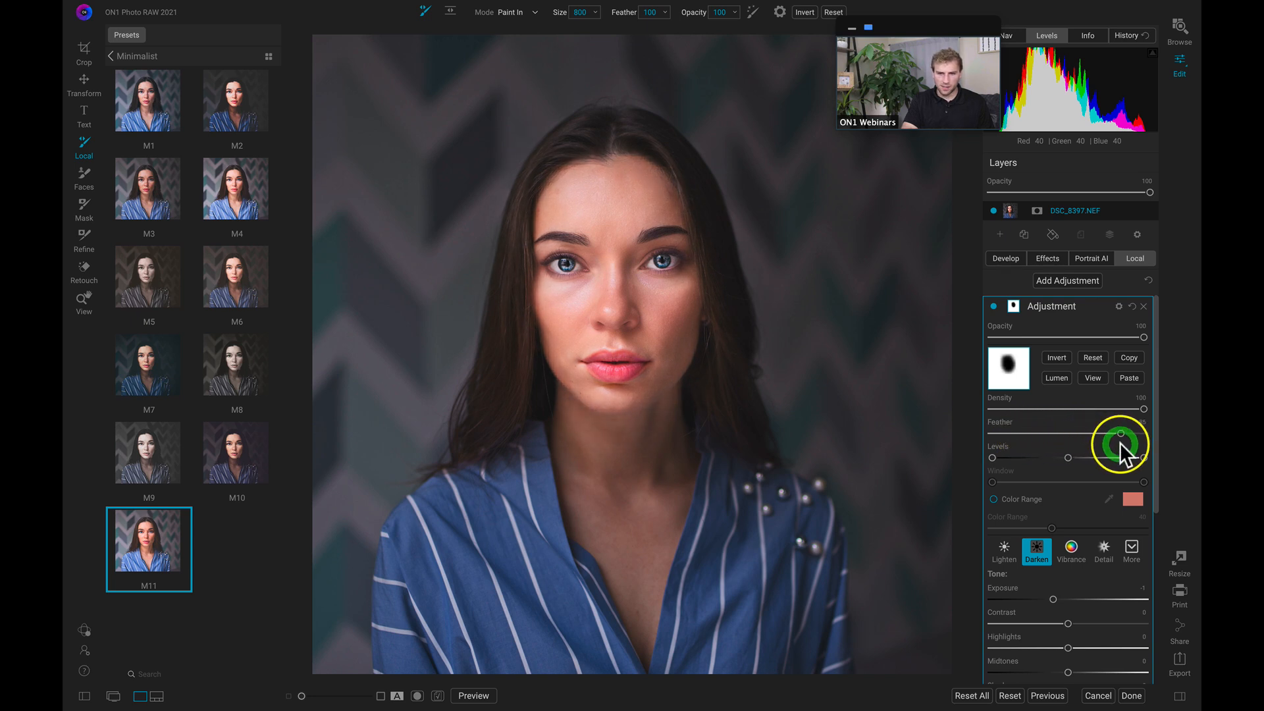
{"action": "left_click_drag", "start_coordinate": [1141, 335], "coordinate": [1040, 352]}
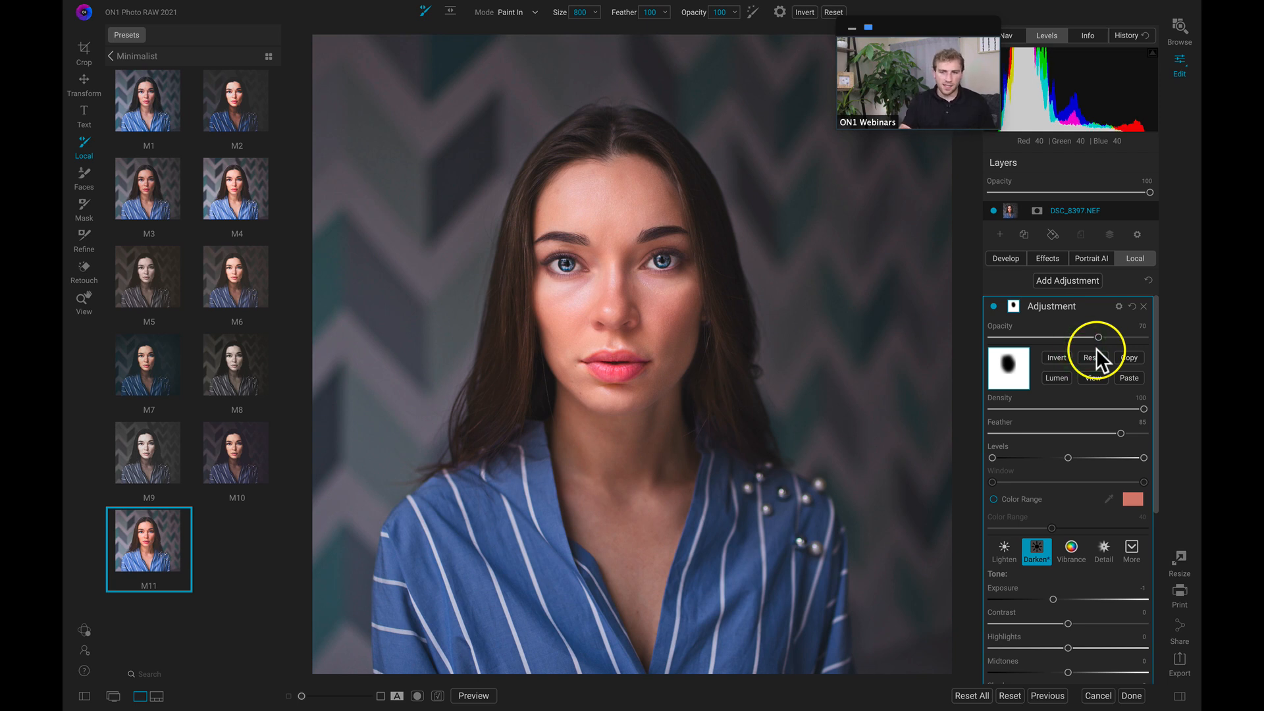
{"action": "left_click", "coordinate": [1095, 378]}
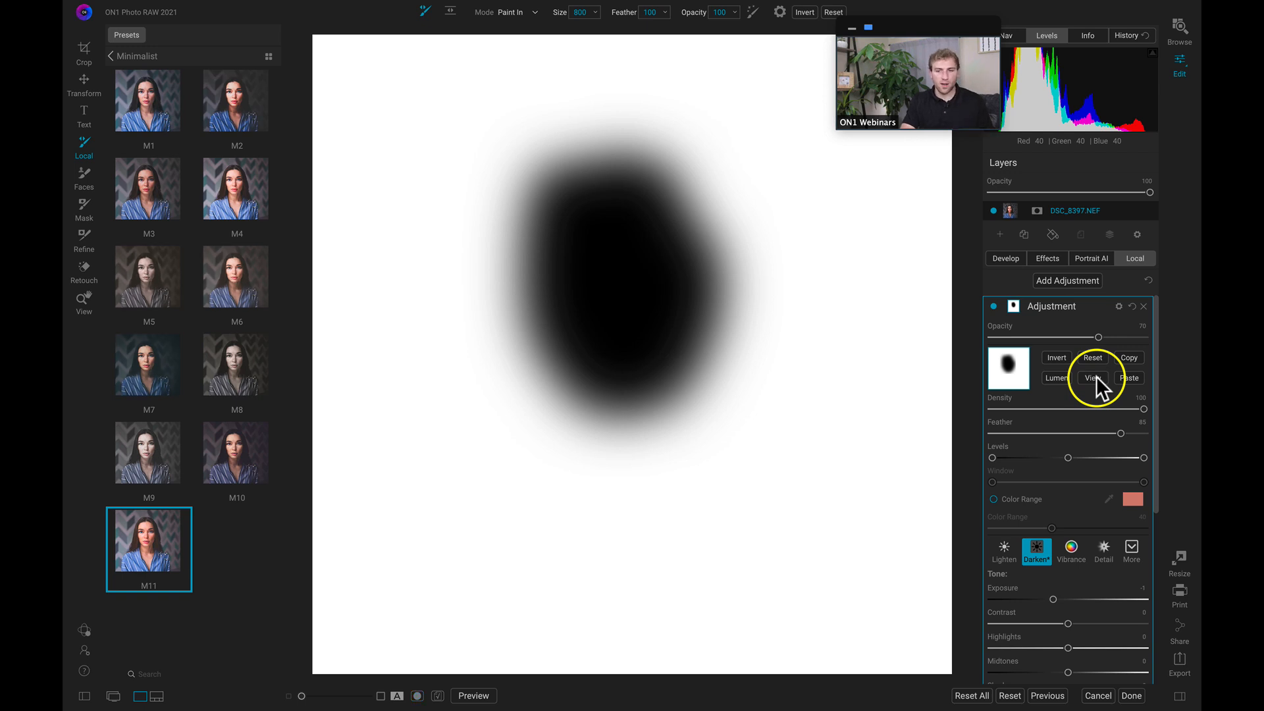
{"action": "left_click", "coordinate": [1094, 377]}
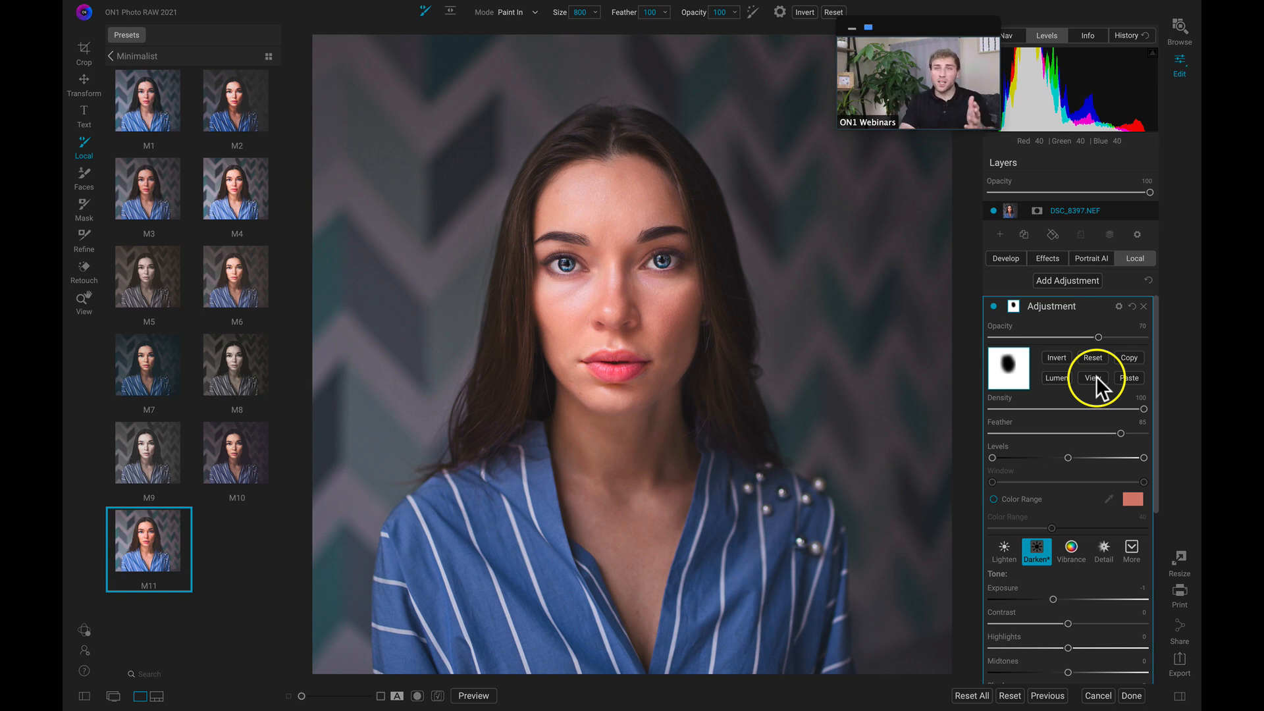
Try the mask at Feather 0, set Feather to 100, and compare the portrait with the darkening adjustment off and on
{"action": "left_click_drag", "start_coordinate": [1120, 435], "coordinate": [967, 436]}
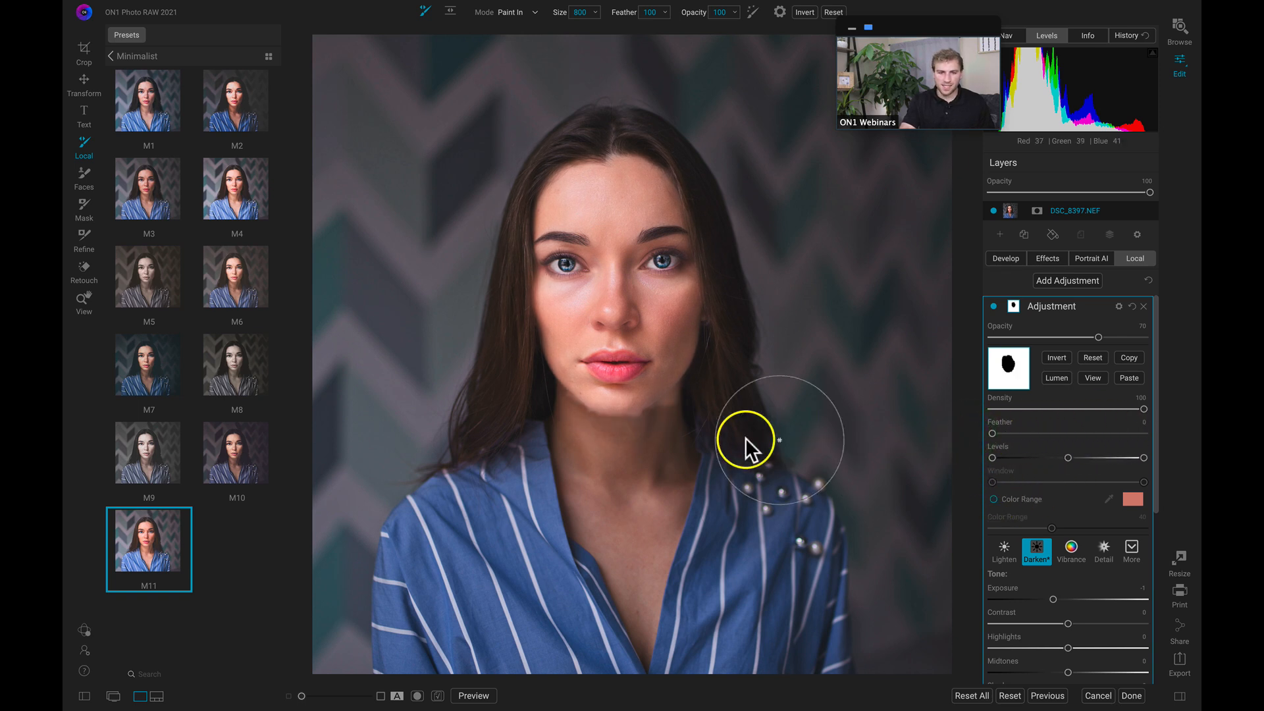
{"action": "left_click", "coordinate": [993, 434]}
{"action": "left_click_drag", "start_coordinate": [1099, 435], "coordinate": [1203, 433]}
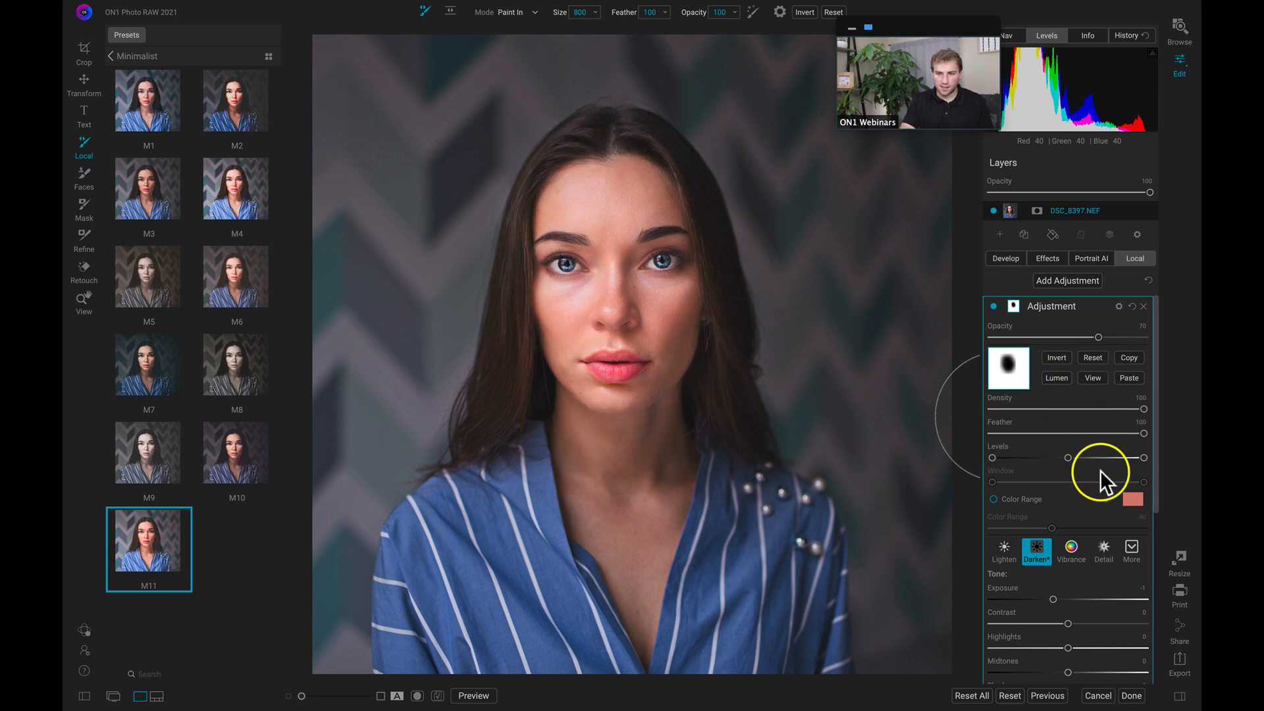
{"action": "left_click", "coordinate": [991, 305]}
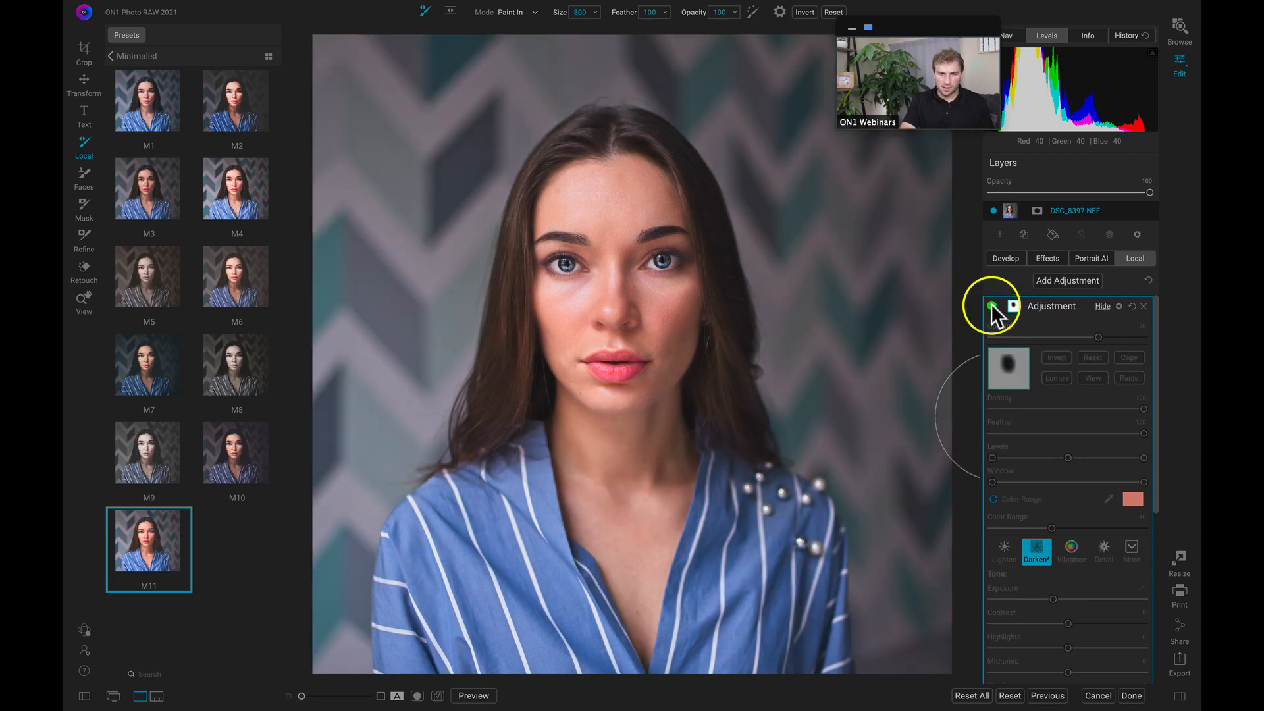
{"action": "left_click", "coordinate": [991, 304]}
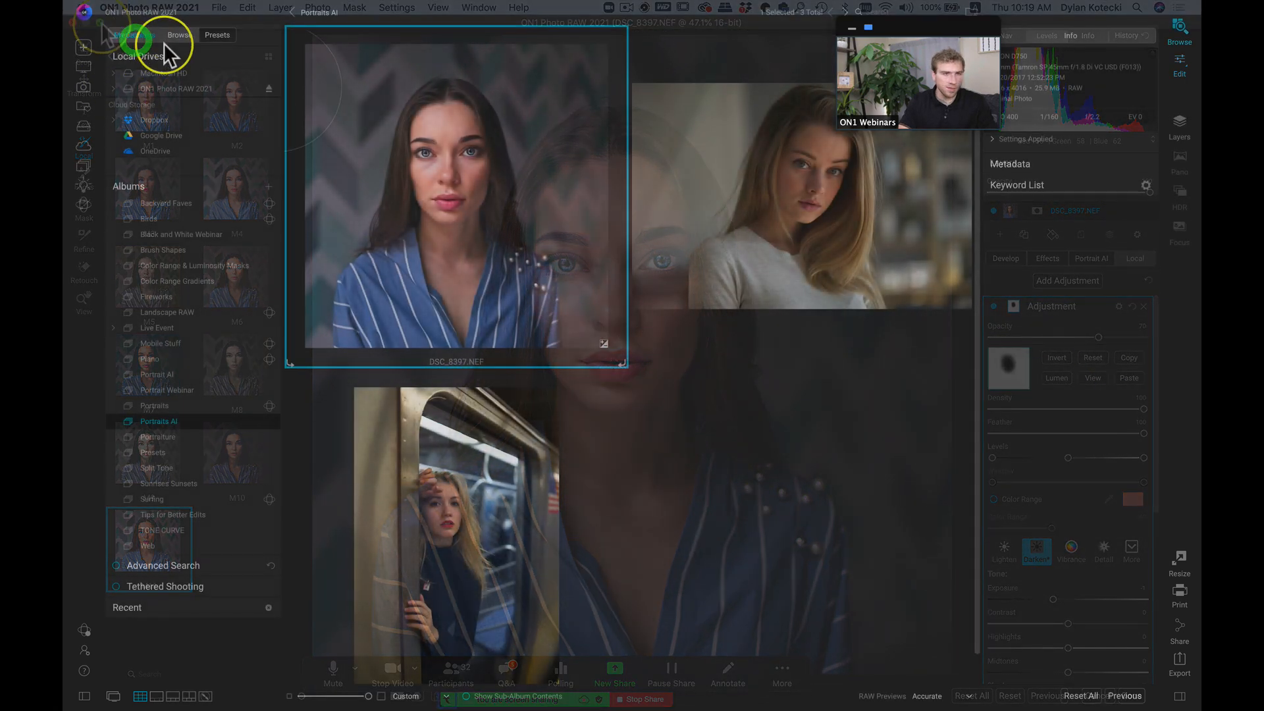
Open the first portrait, DSC00107.ARW, from the Selects cataloged folder for editing
{"action": "left_click", "coordinate": [136, 38]}
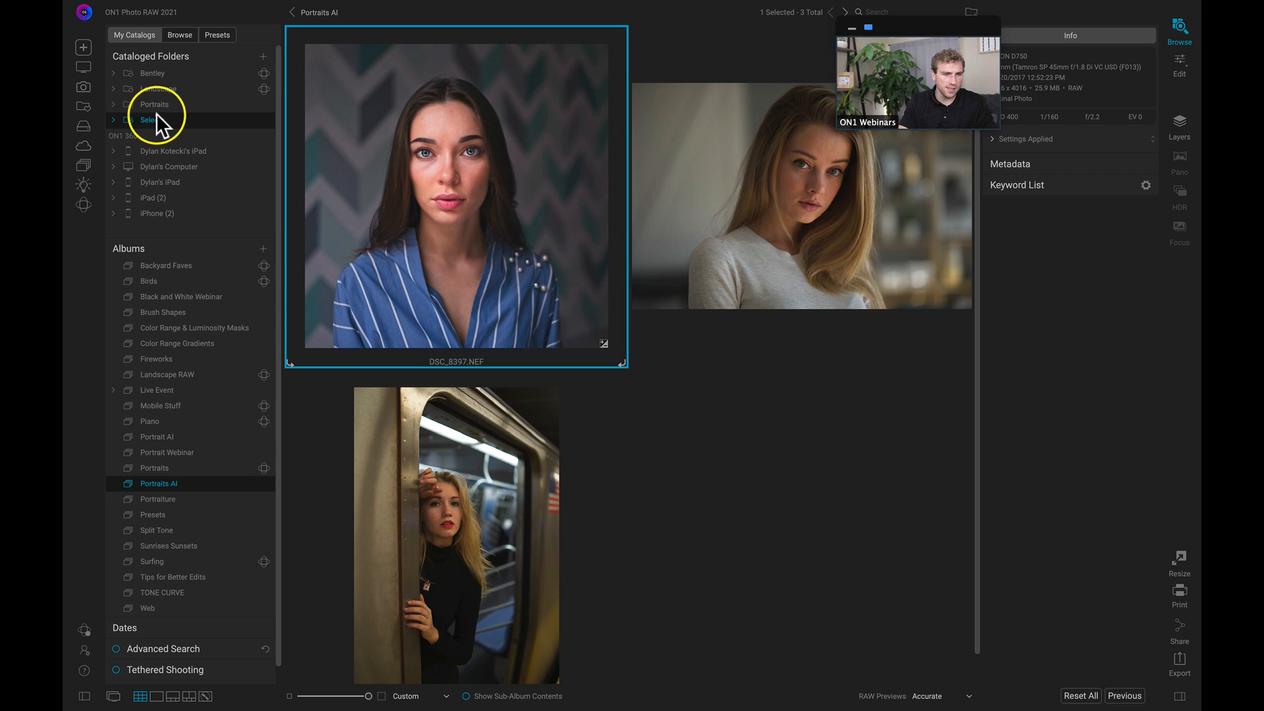
{"action": "left_click", "coordinate": [156, 118]}
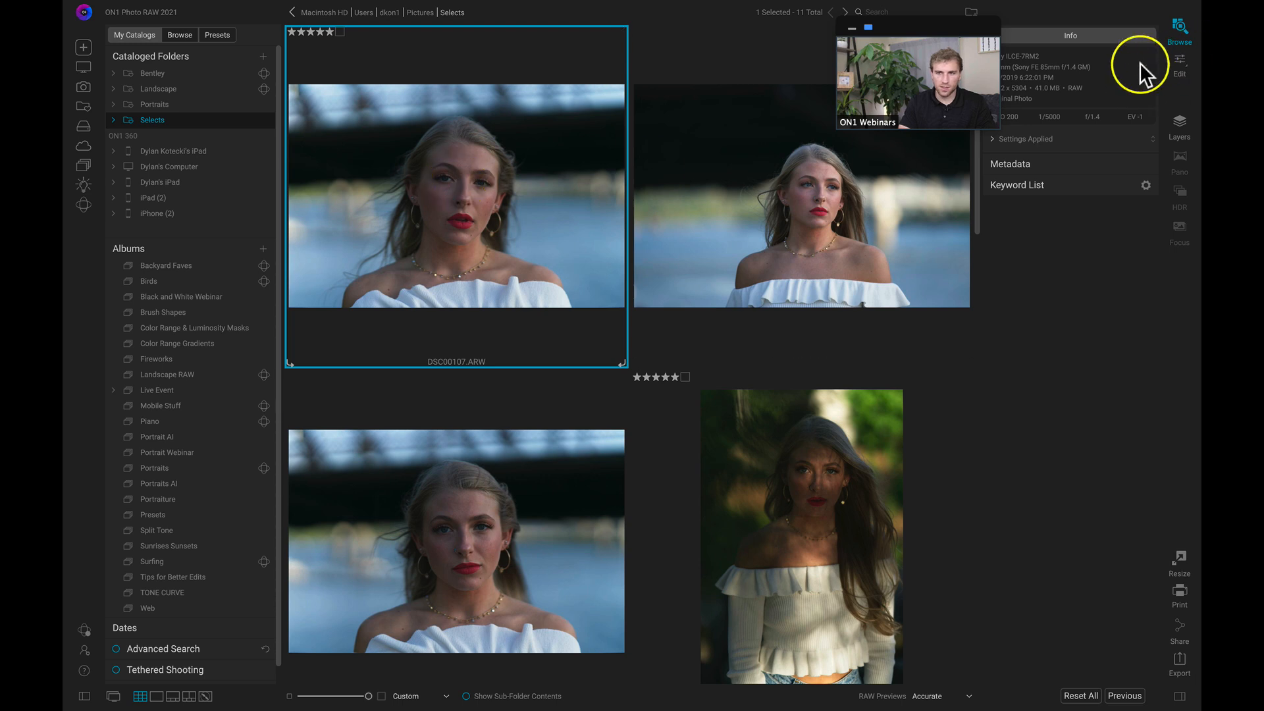
{"action": "left_click", "coordinate": [1182, 63]}
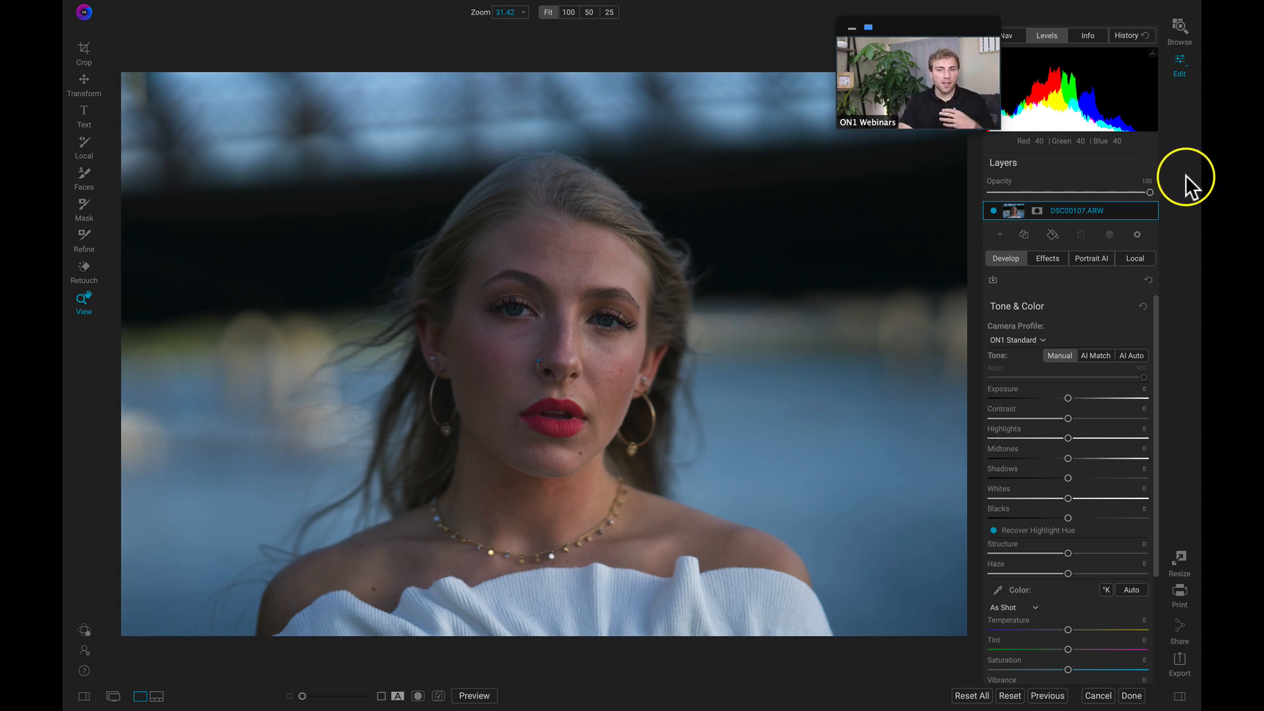
Apply AI Auto tone and the ON1 Portrait camera profile to the photo, and compare it with the original
{"action": "left_click", "coordinate": [1126, 354]}
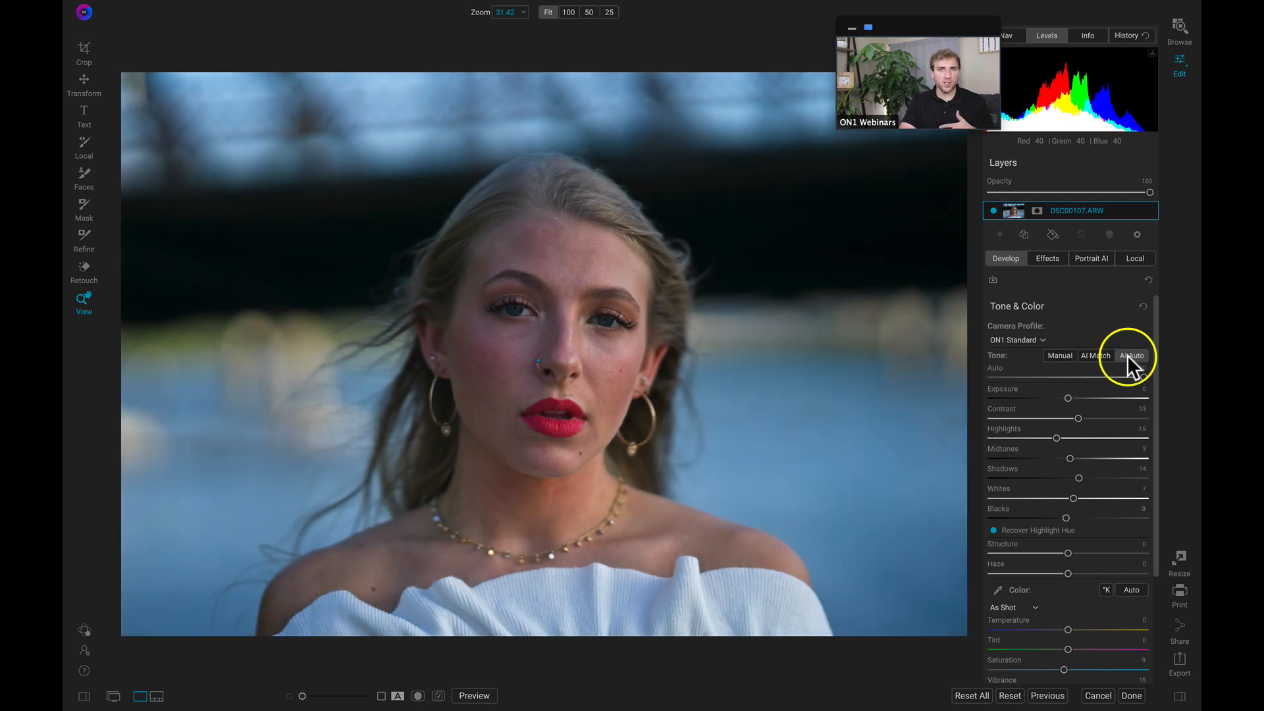
{"action": "left_click", "coordinate": [1040, 340]}
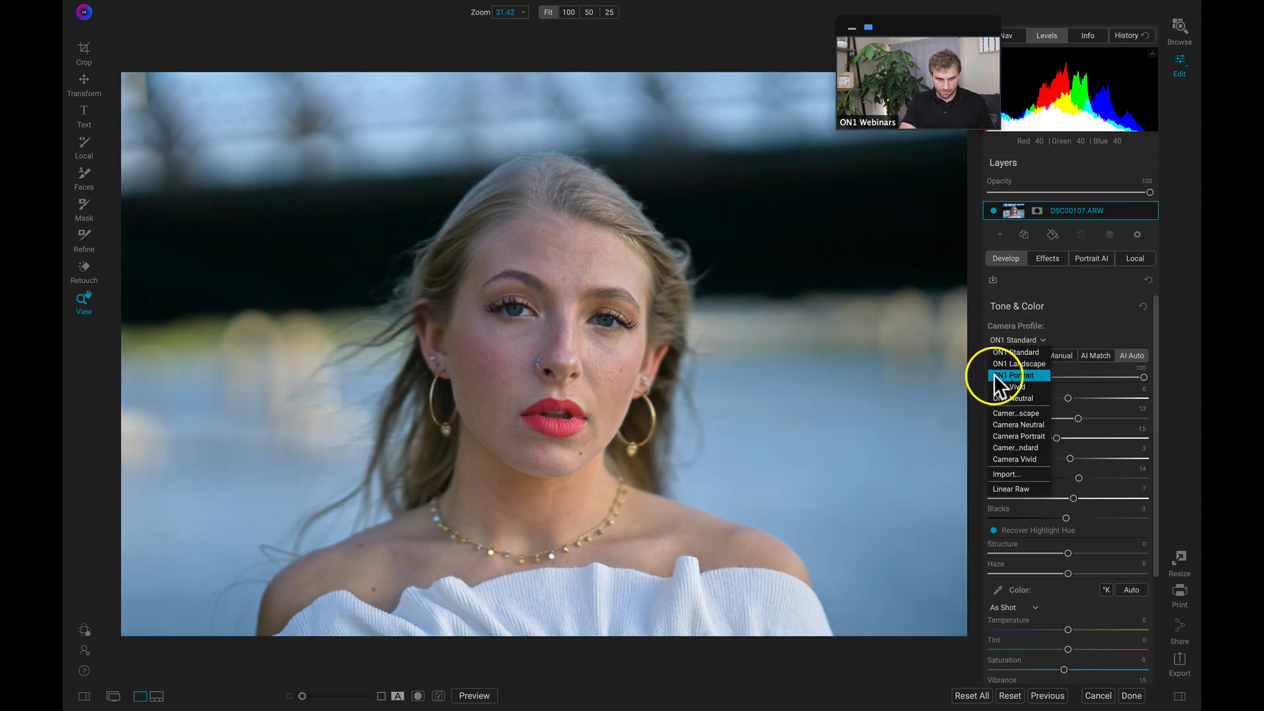
{"action": "left_click", "coordinate": [993, 374]}
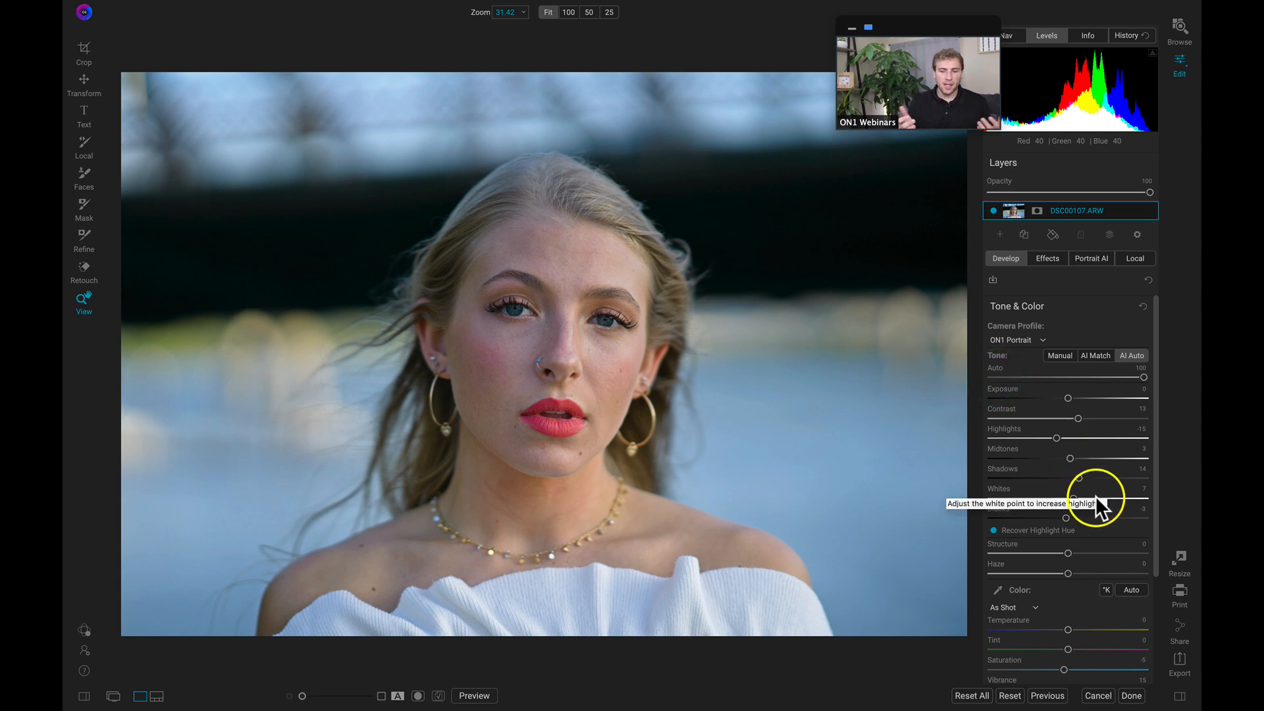
{"action": "key", "text": "backslash"}
{"action": "key", "text": "backslash"}
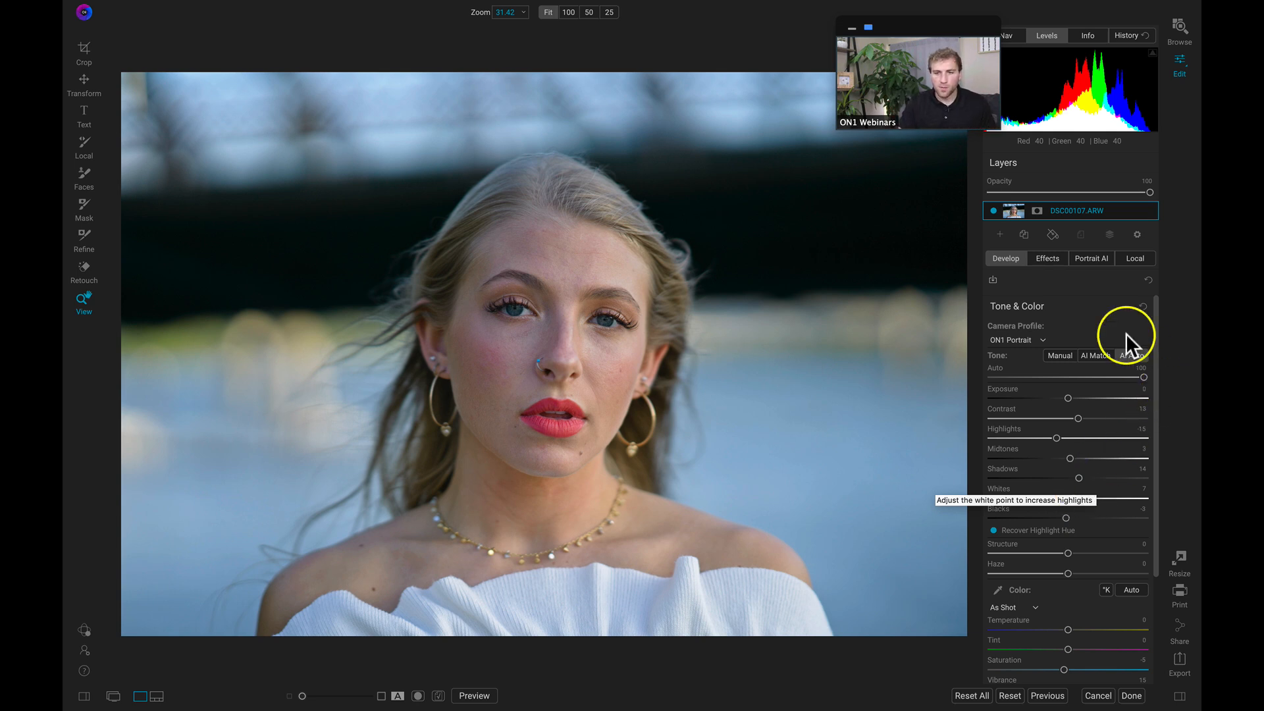
Run Portrait AI on the woman's face and compare the default retouching off and on at 66.66% zoom
{"action": "left_click", "coordinate": [1093, 258]}
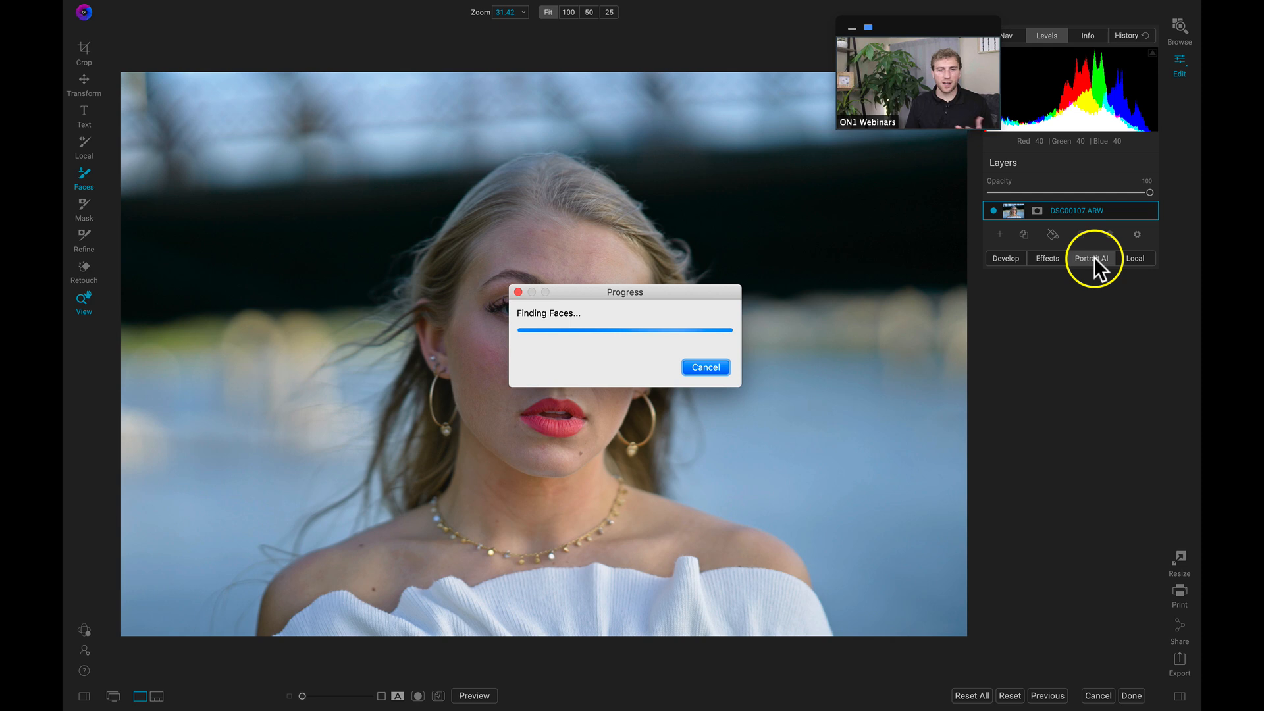
{"action": "left_click", "coordinate": [1094, 257]}
{"action": "key", "text": "z"}
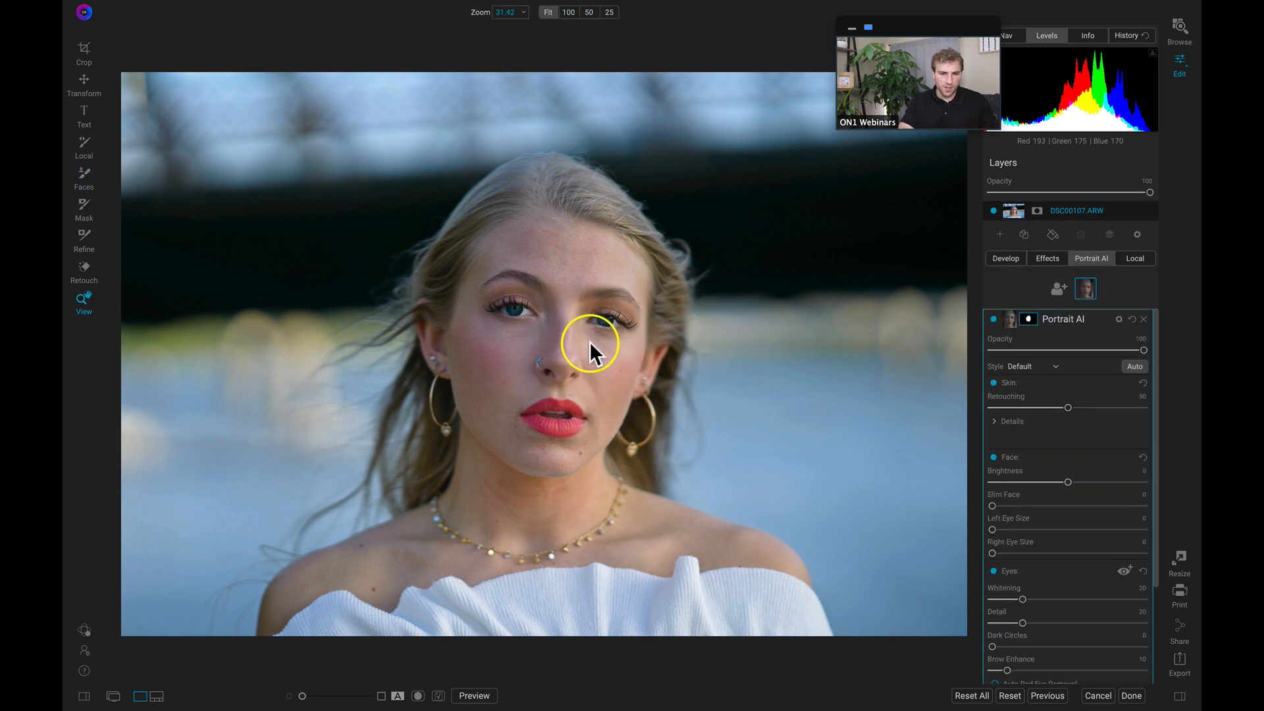
{"action": "left_click", "coordinate": [549, 331]}
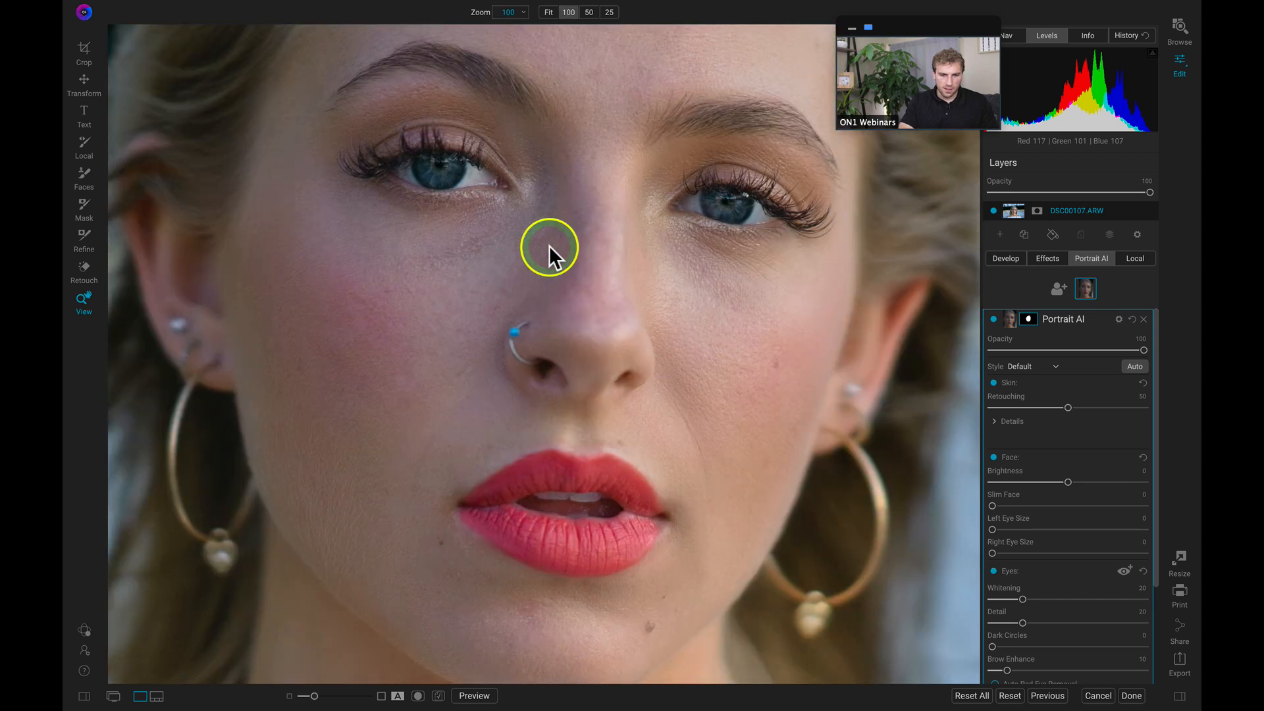
{"action": "left_click_drag", "start_coordinate": [549, 245], "coordinate": [534, 309]}
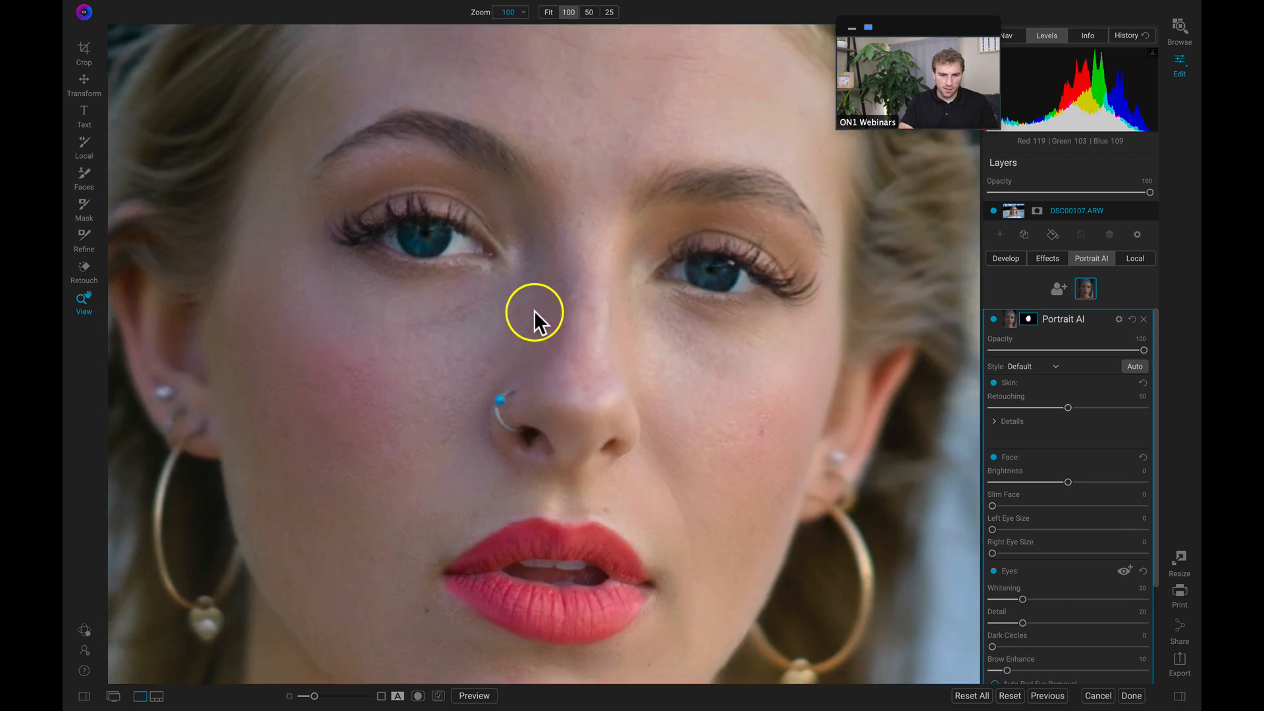
{"action": "left_click", "coordinate": [521, 11]}
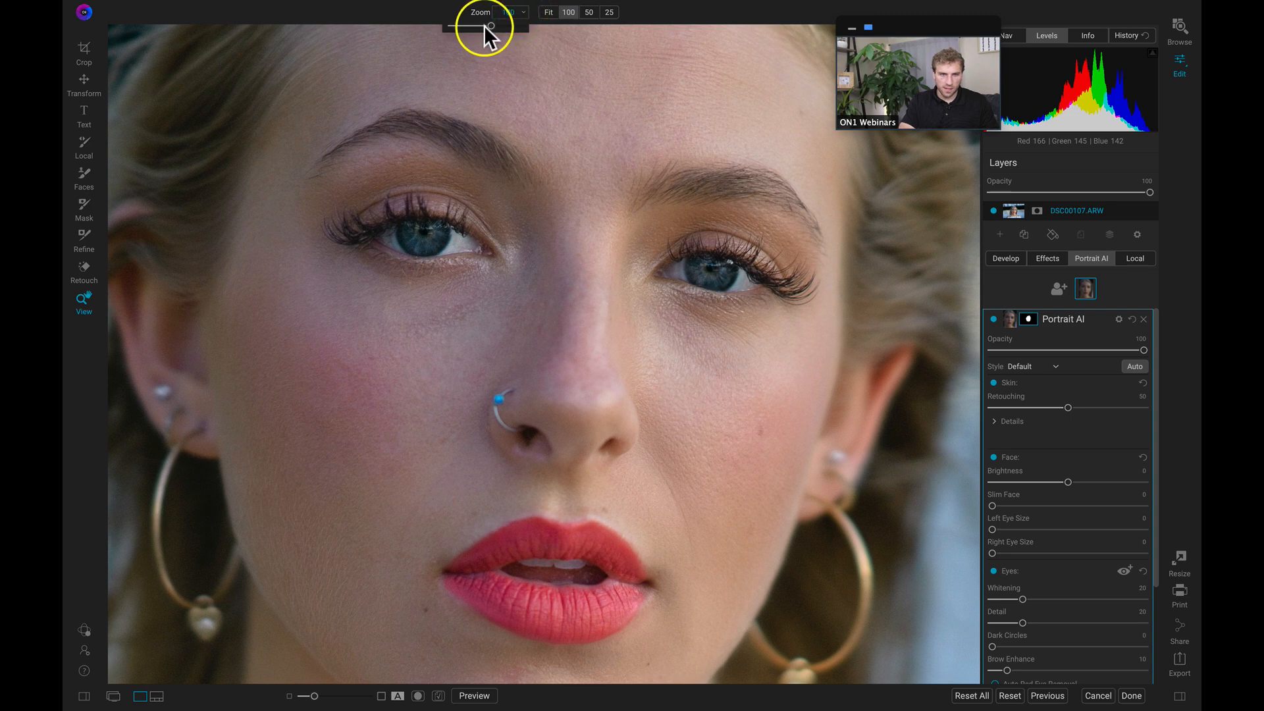
{"action": "key", "text": "super+minus"}
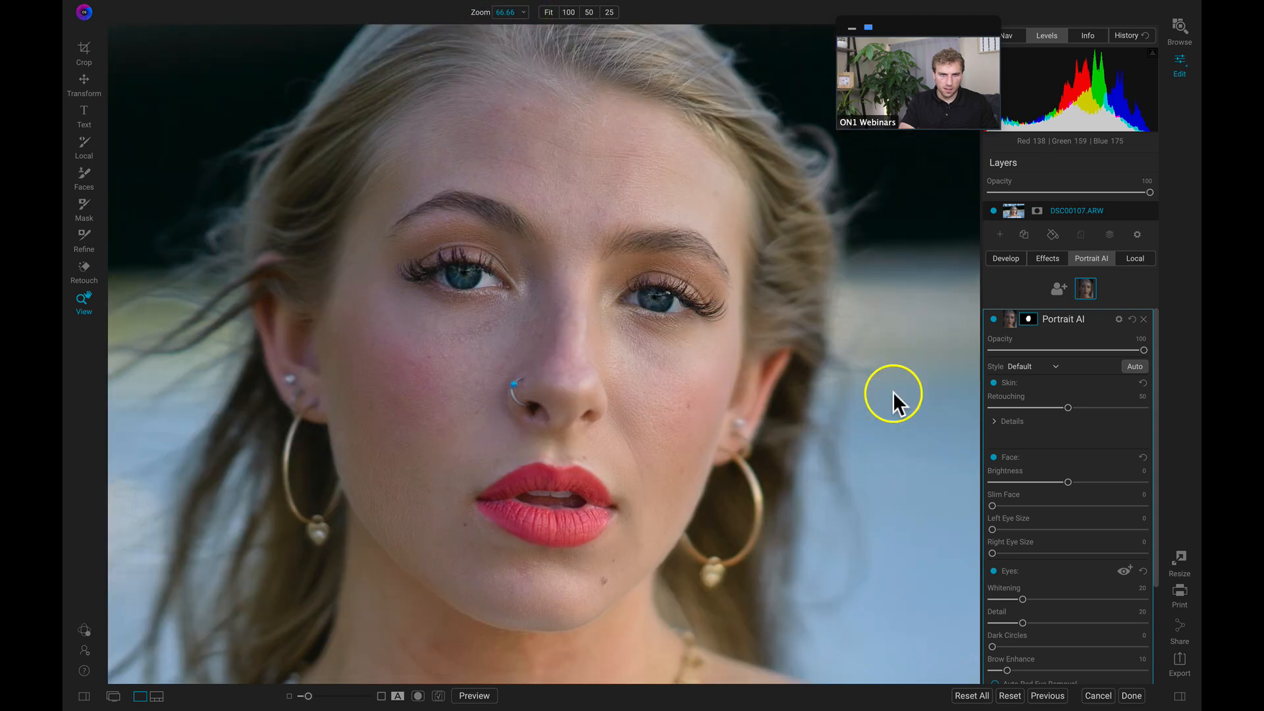
{"action": "left_click", "coordinate": [992, 318]}
{"action": "left_click", "coordinate": [991, 319]}
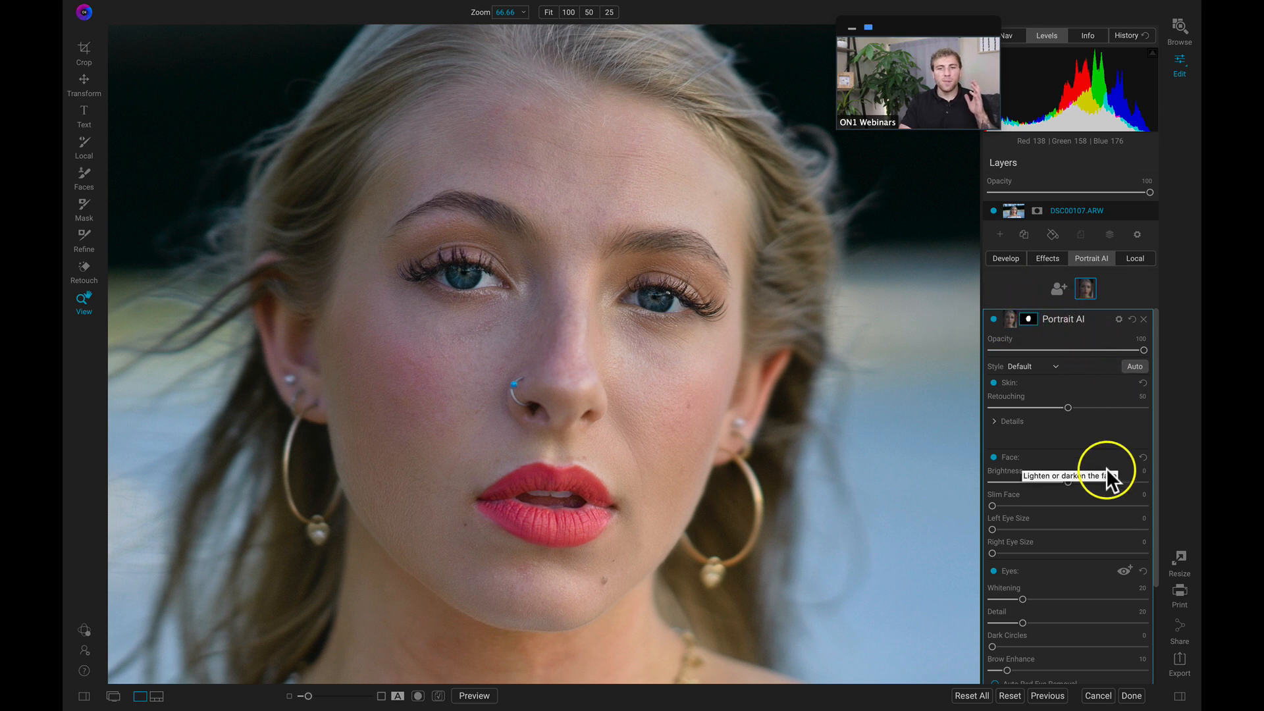
Set the skin Retouching to 90, Blemishes to 45 and Detail to 59, and compare with Portrait AI off and on
{"action": "left_click_drag", "start_coordinate": [1068, 407], "coordinate": [1128, 409]}
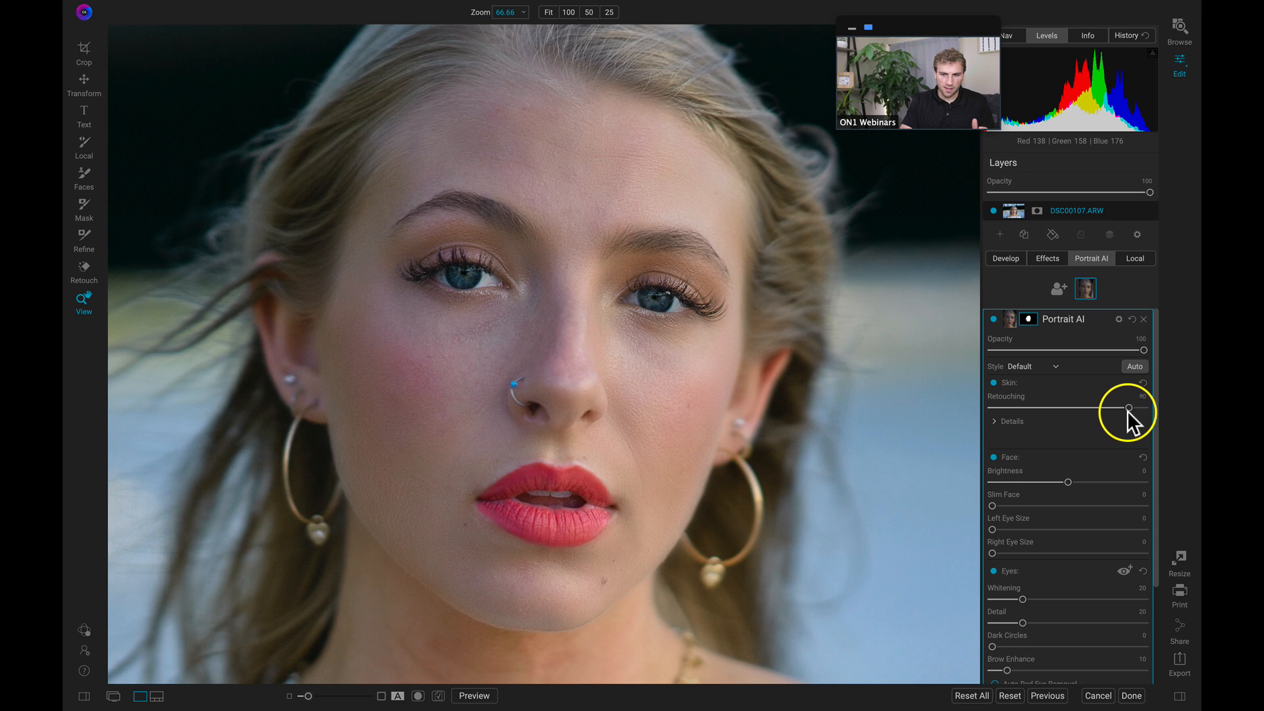
{"action": "left_click", "coordinate": [992, 421]}
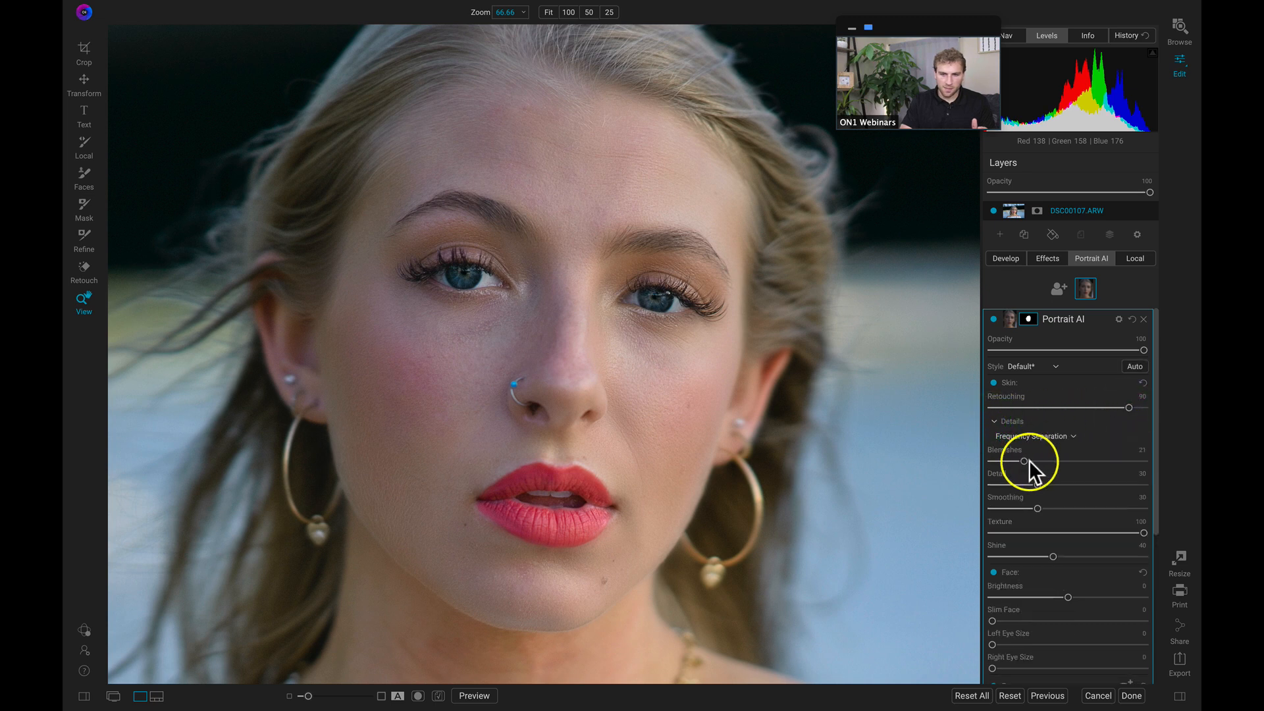
{"action": "left_click_drag", "start_coordinate": [1056, 461], "coordinate": [1059, 461]}
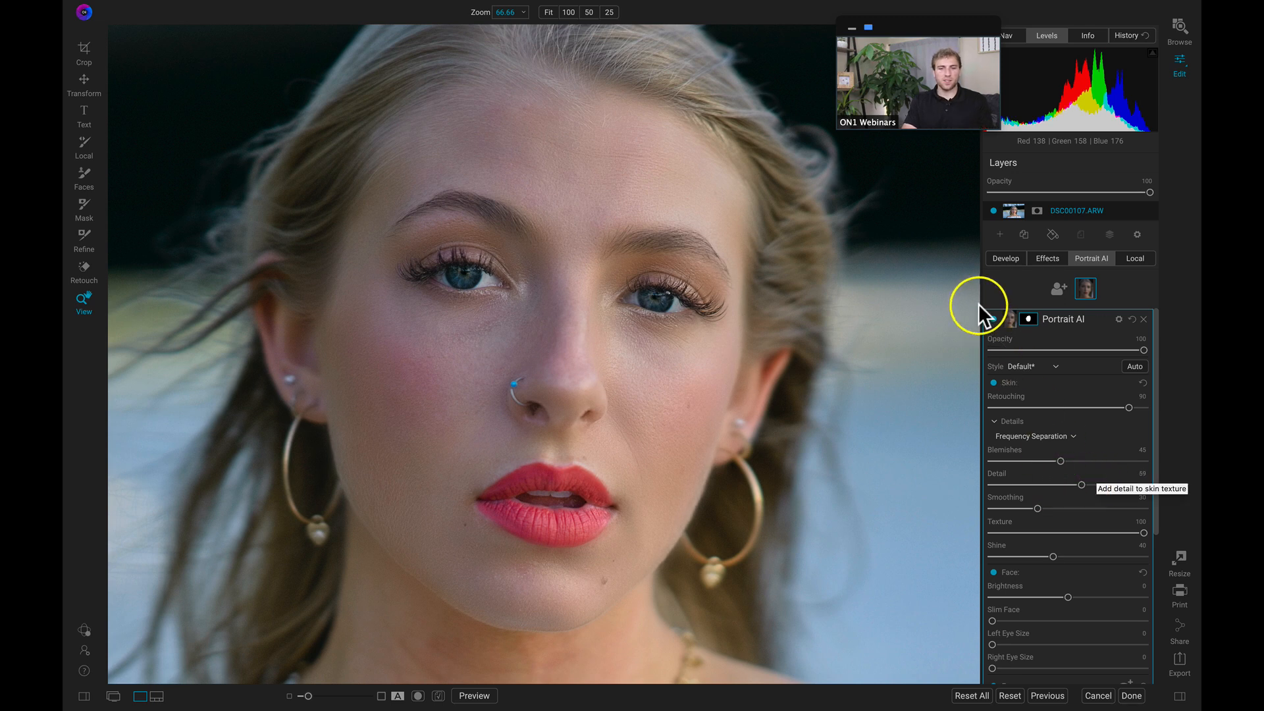
{"action": "left_click", "coordinate": [992, 318]}
{"action": "left_click", "coordinate": [992, 319]}
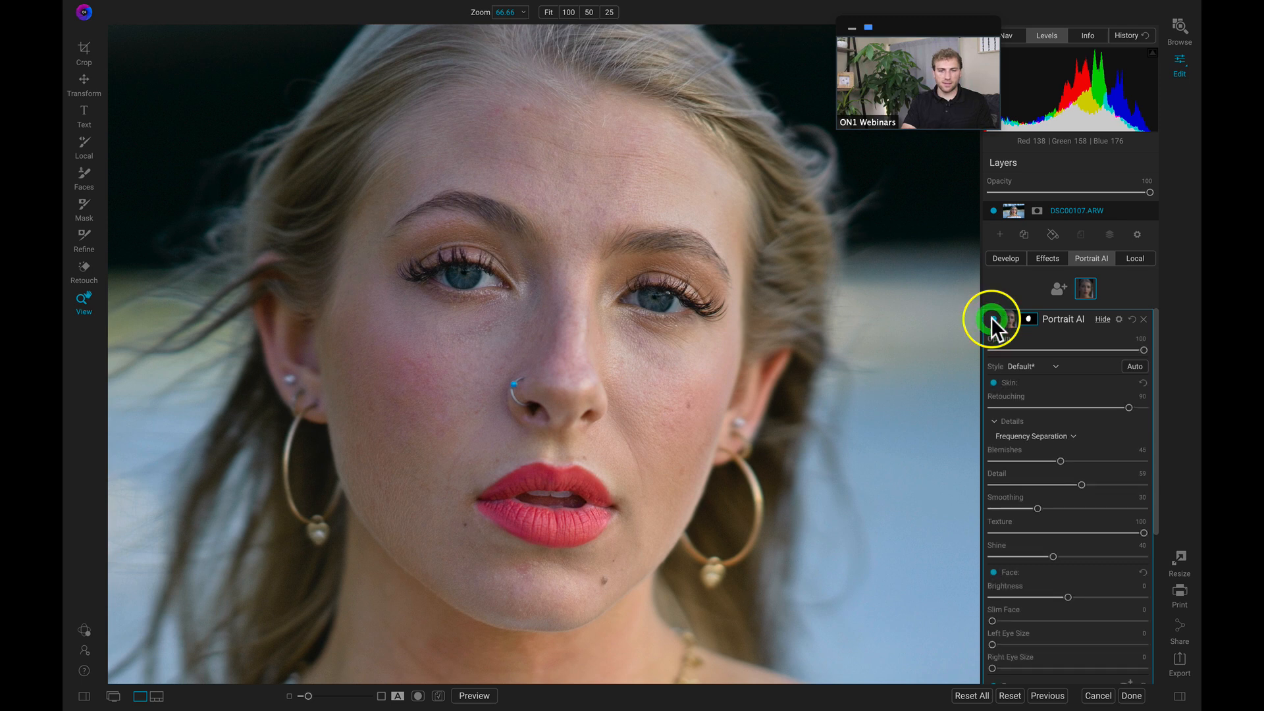
Set the Portrait AI face Brightness to 18
{"action": "scroll", "coordinate": [1063, 388], "scroll_direction": "down", "scroll_amount": 4}
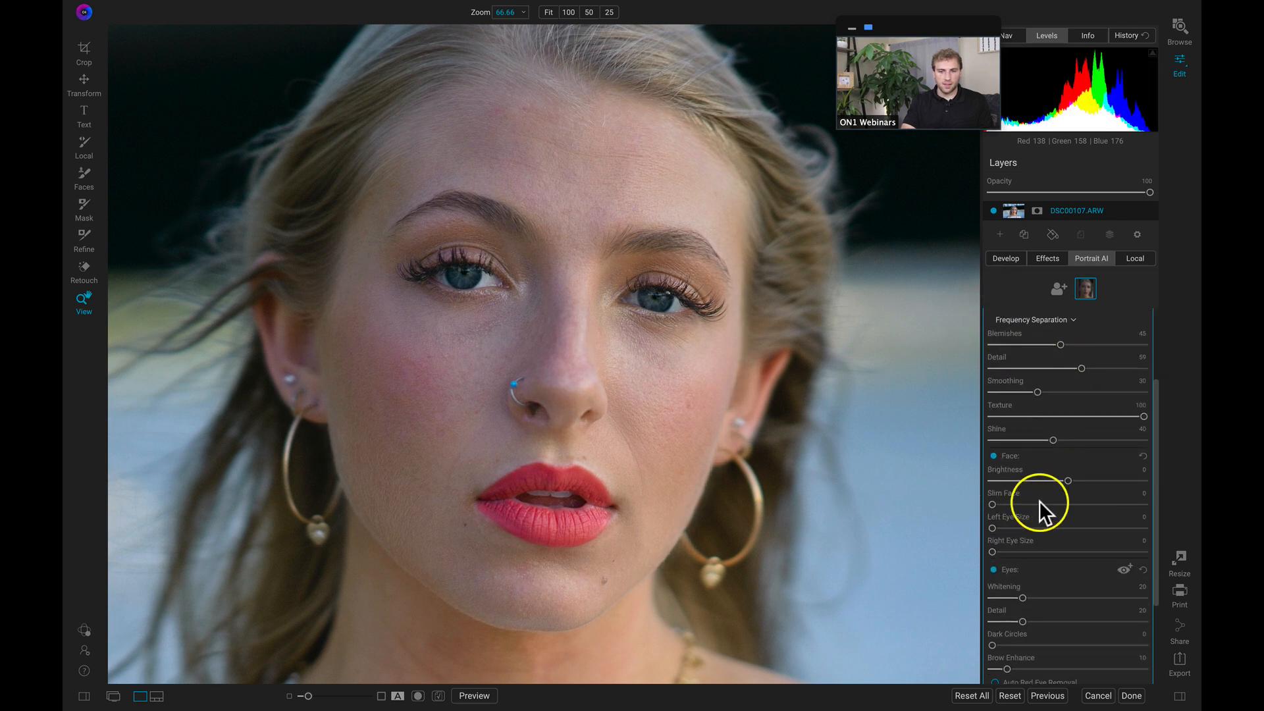
{"action": "scroll", "coordinate": [1038, 502], "scroll_direction": "down", "scroll_amount": 1}
{"action": "left_click_drag", "start_coordinate": [1076, 464], "coordinate": [1078, 465]}
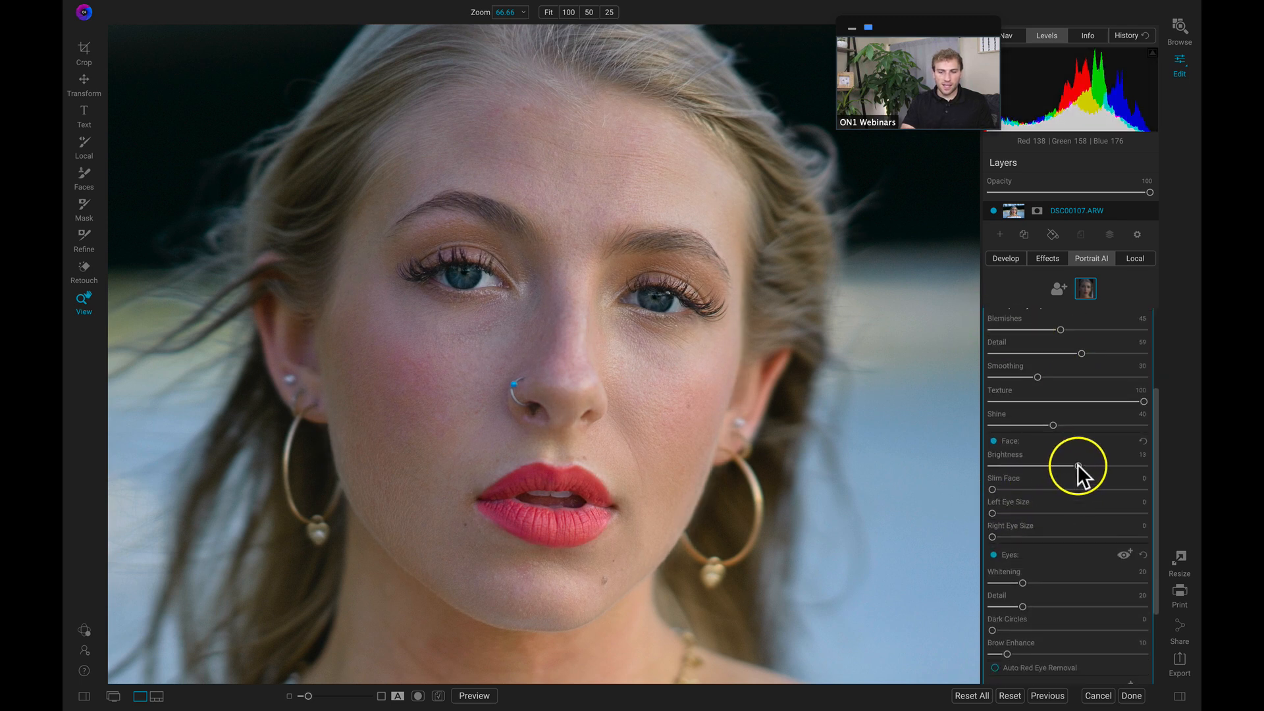
Set the eyes' Whitening to 39, Detail to 39, Dark Circles to 74 and Brow Enhance to 43
{"action": "scroll", "coordinate": [1080, 464], "scroll_direction": "down", "scroll_amount": 4}
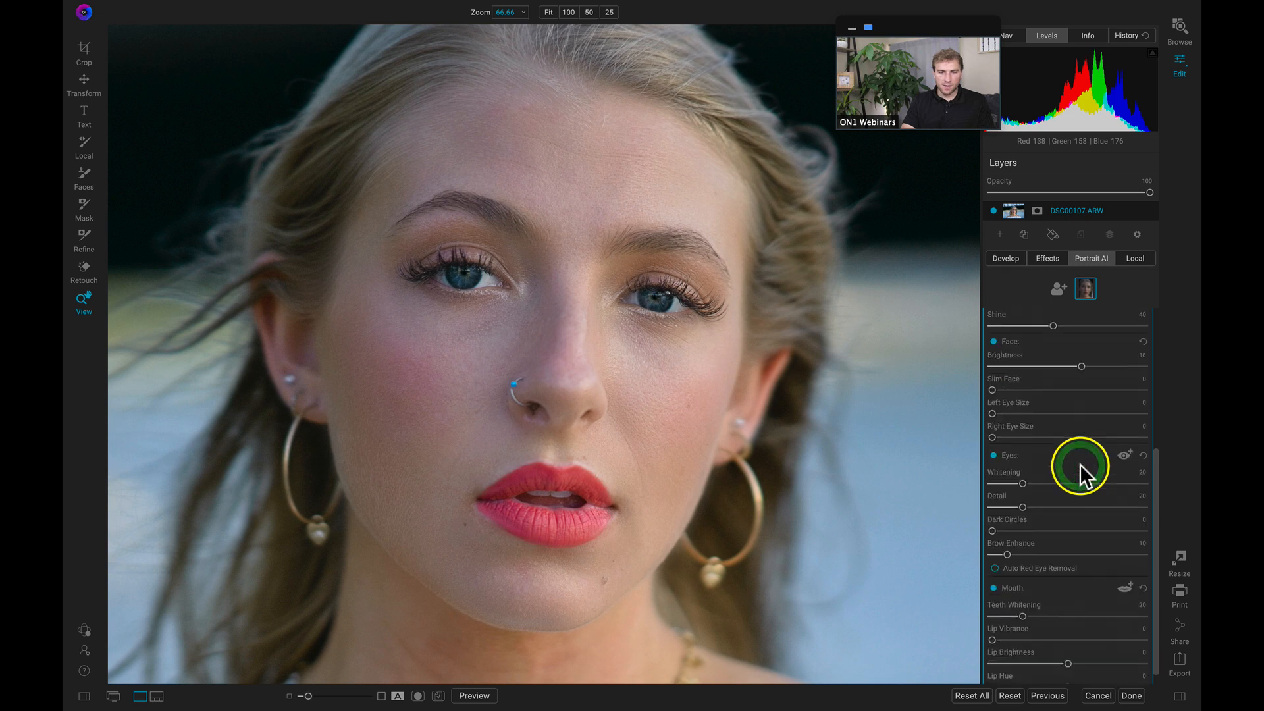
{"action": "left_click_drag", "start_coordinate": [1043, 468], "coordinate": [1055, 495]}
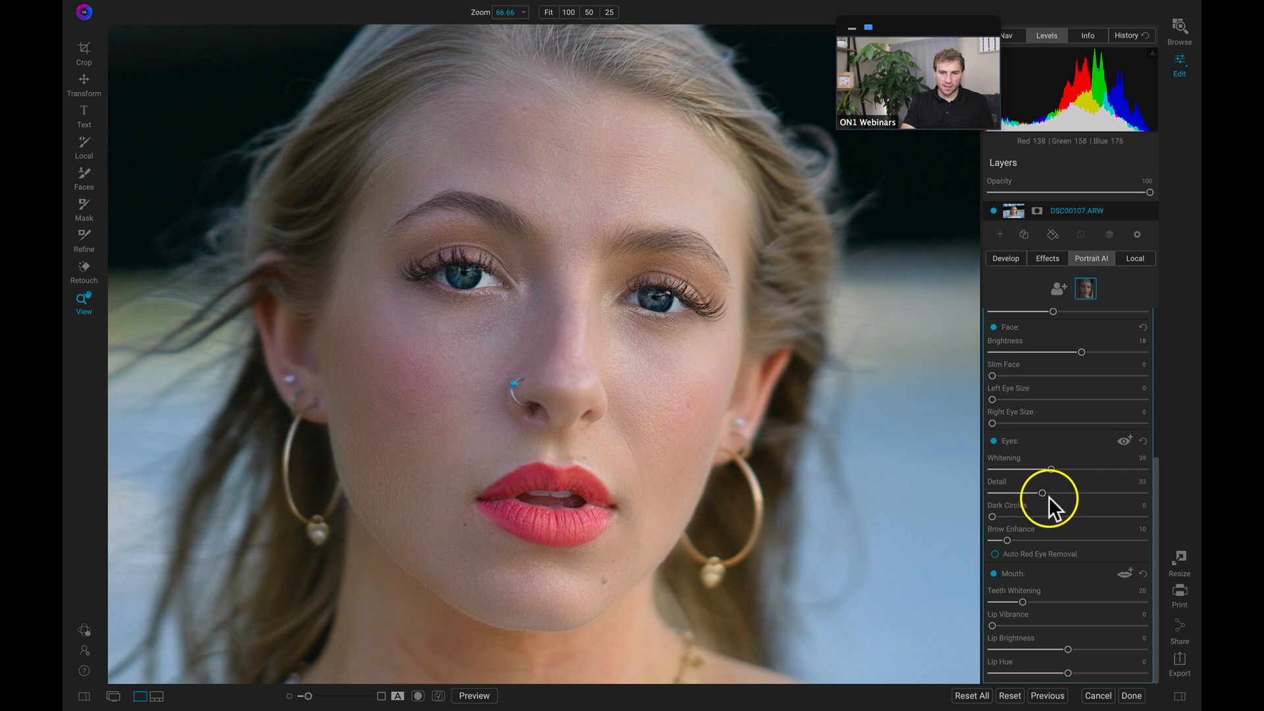
{"action": "left_click", "coordinate": [1049, 494]}
{"action": "left_click_drag", "start_coordinate": [1036, 517], "coordinate": [1103, 519]}
{"action": "left_click_drag", "start_coordinate": [1009, 538], "coordinate": [1055, 542]}
Set the Lip Vibrance to 72 and compare the face with Portrait AI off and on
{"action": "left_click_drag", "start_coordinate": [1002, 623], "coordinate": [1101, 624]}
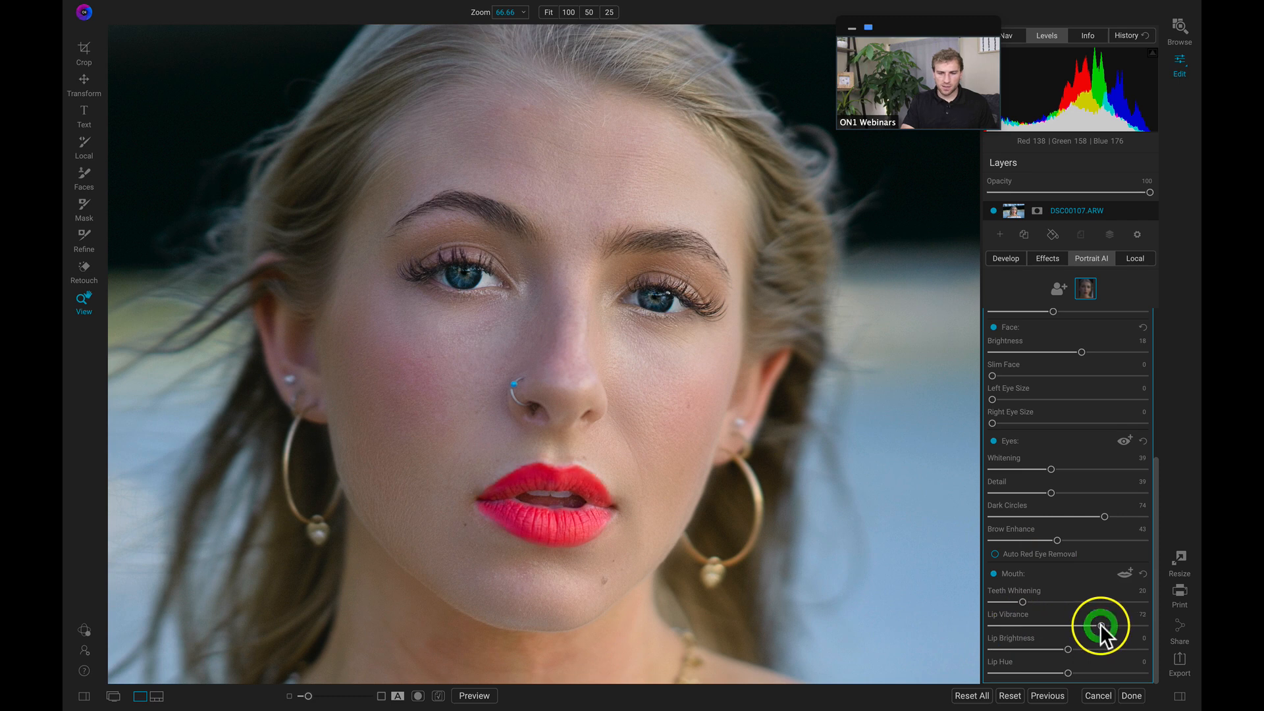
{"action": "scroll", "coordinate": [1100, 624], "scroll_direction": "up", "scroll_amount": 5}
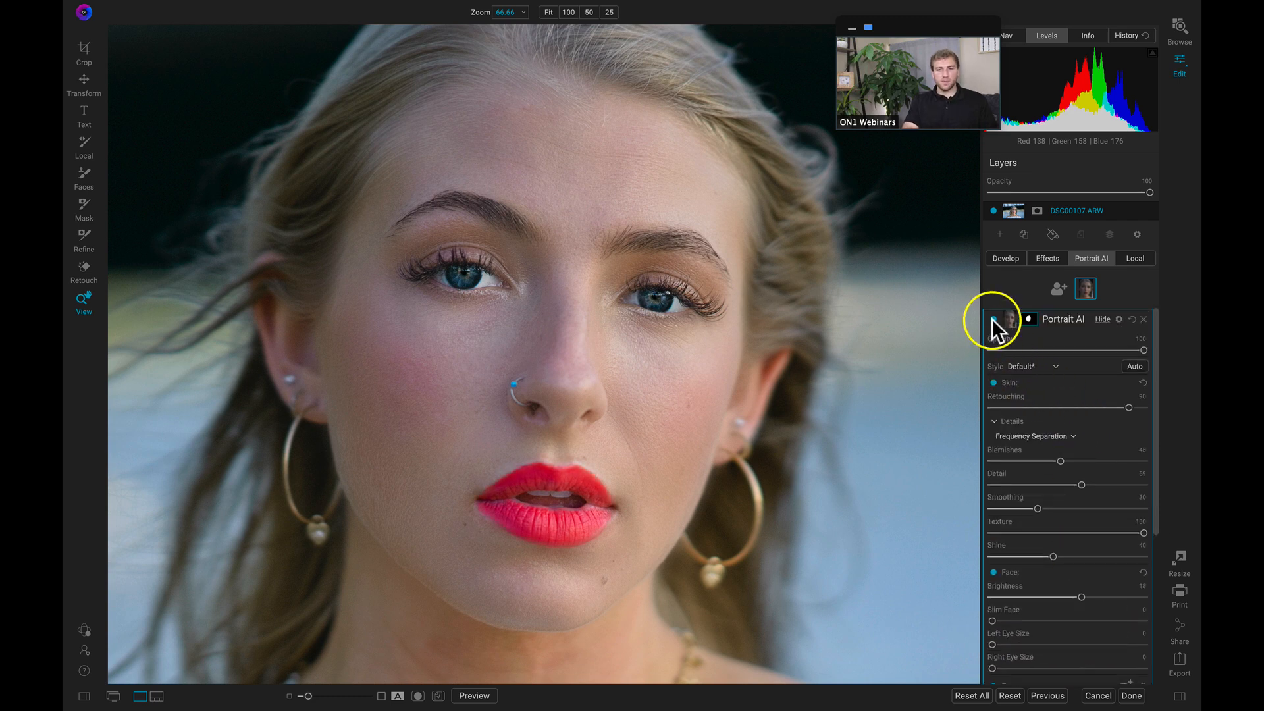
{"action": "left_click", "coordinate": [993, 319]}
{"action": "left_click", "coordinate": [992, 319]}
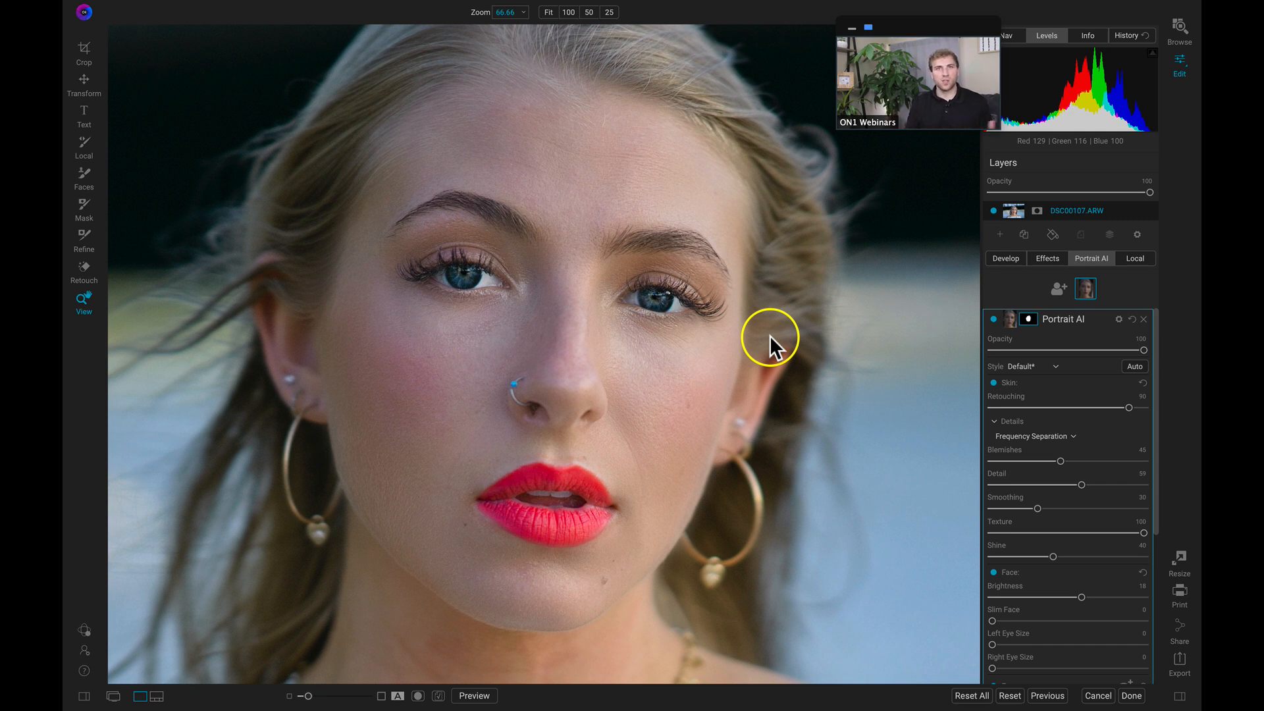
Sync the Develop and Portrait AI settings of DSC00107.ARW to all photos in the filmstrip and review the updated thumbnails
{"action": "key", "text": "n"}
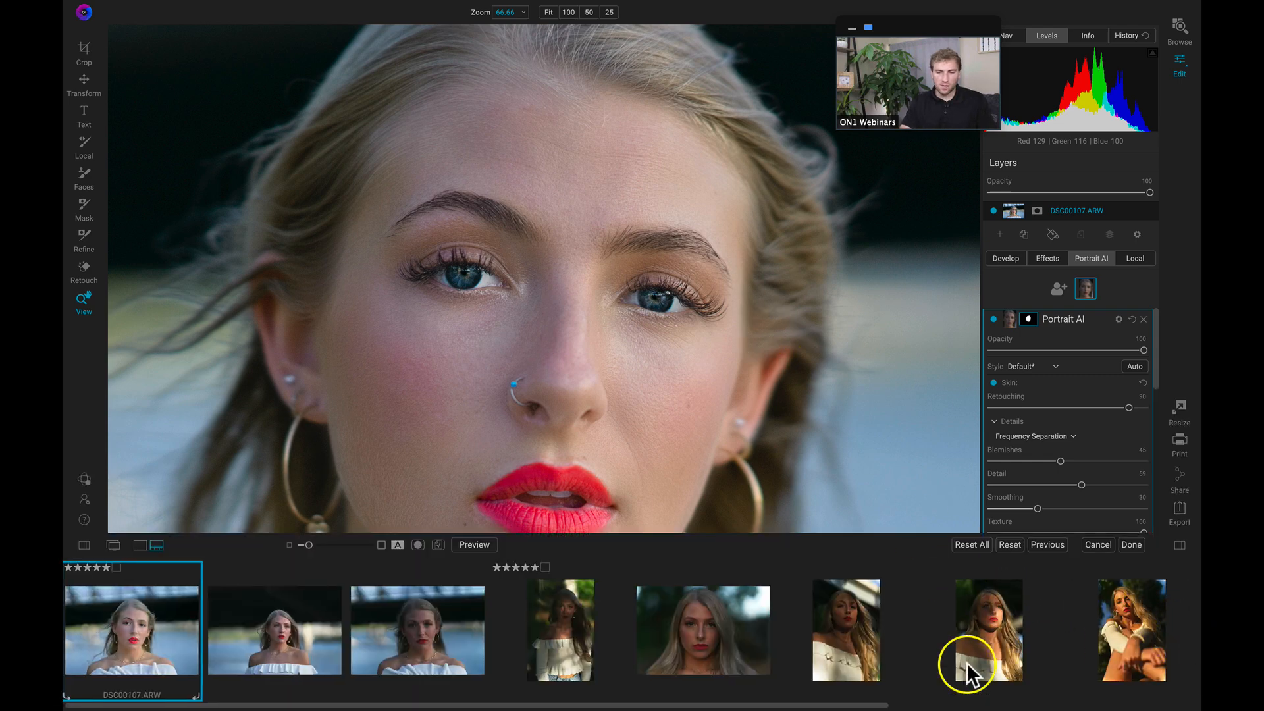
{"action": "left_click", "coordinate": [1120, 636]}
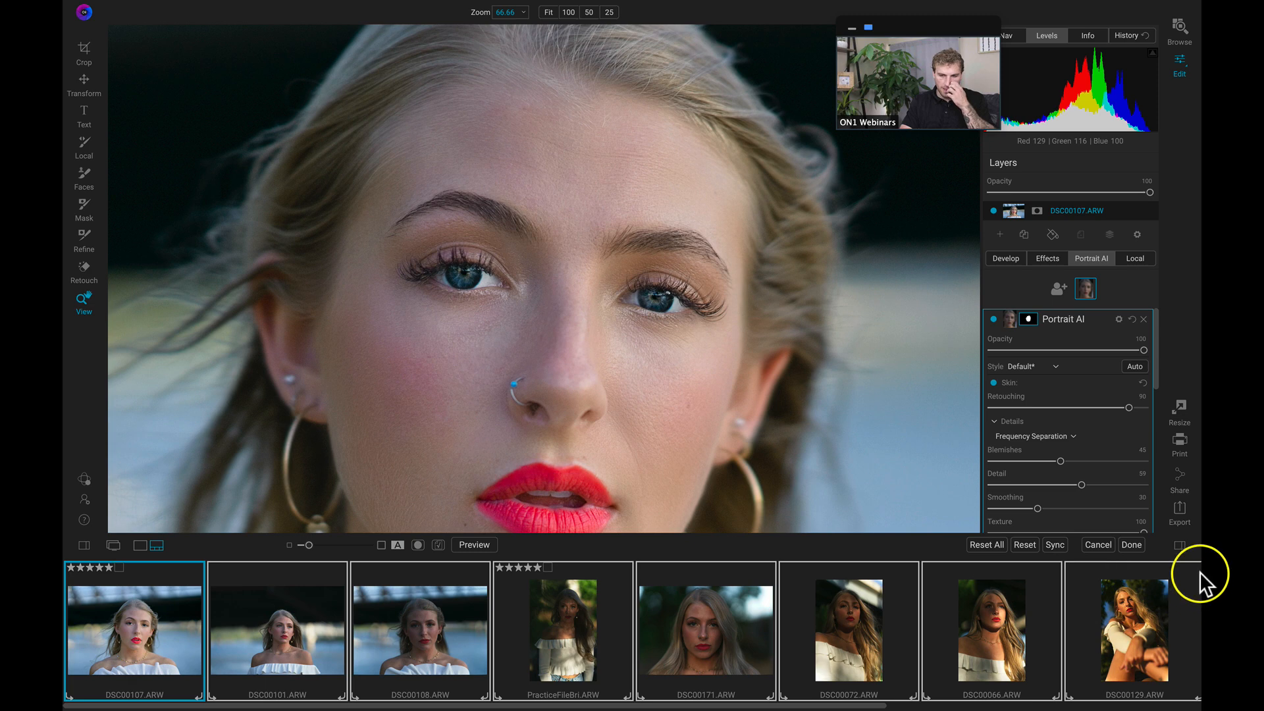
{"action": "left_click", "coordinate": [1053, 542]}
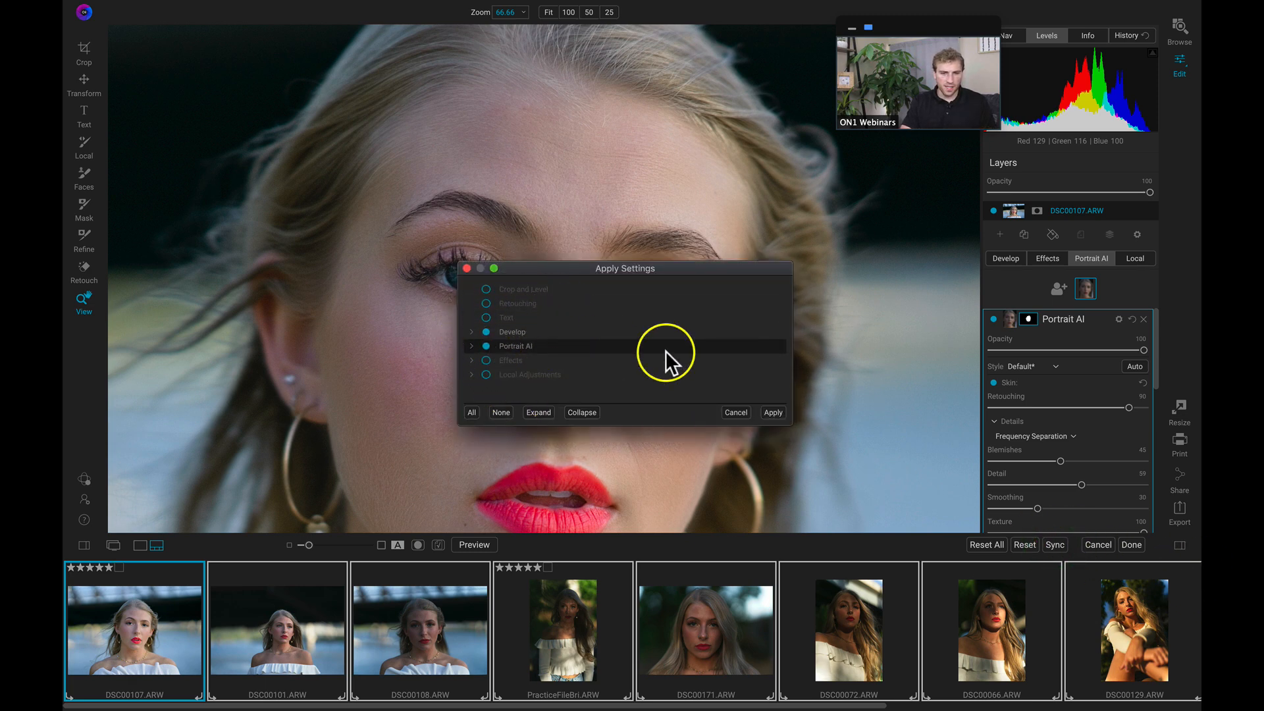
{"action": "left_click", "coordinate": [774, 413]}
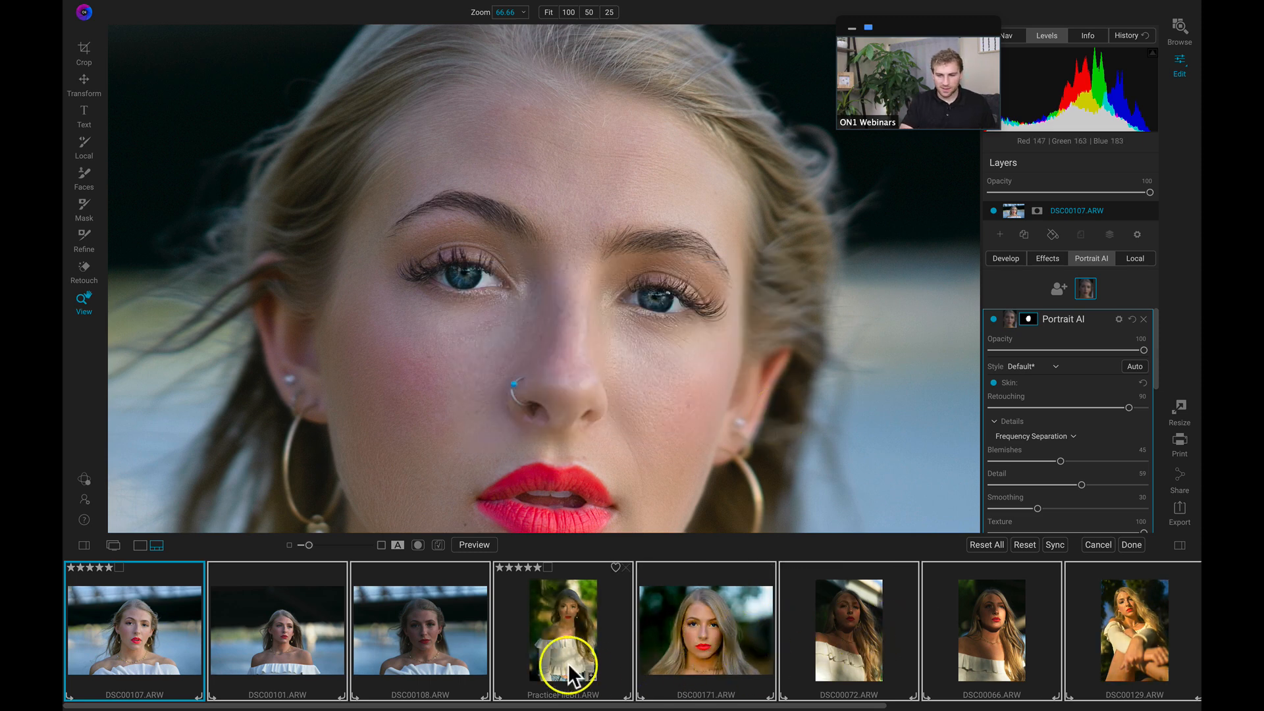
{"action": "scroll", "coordinate": [642, 639], "scroll_direction": "down", "scroll_amount": 3}
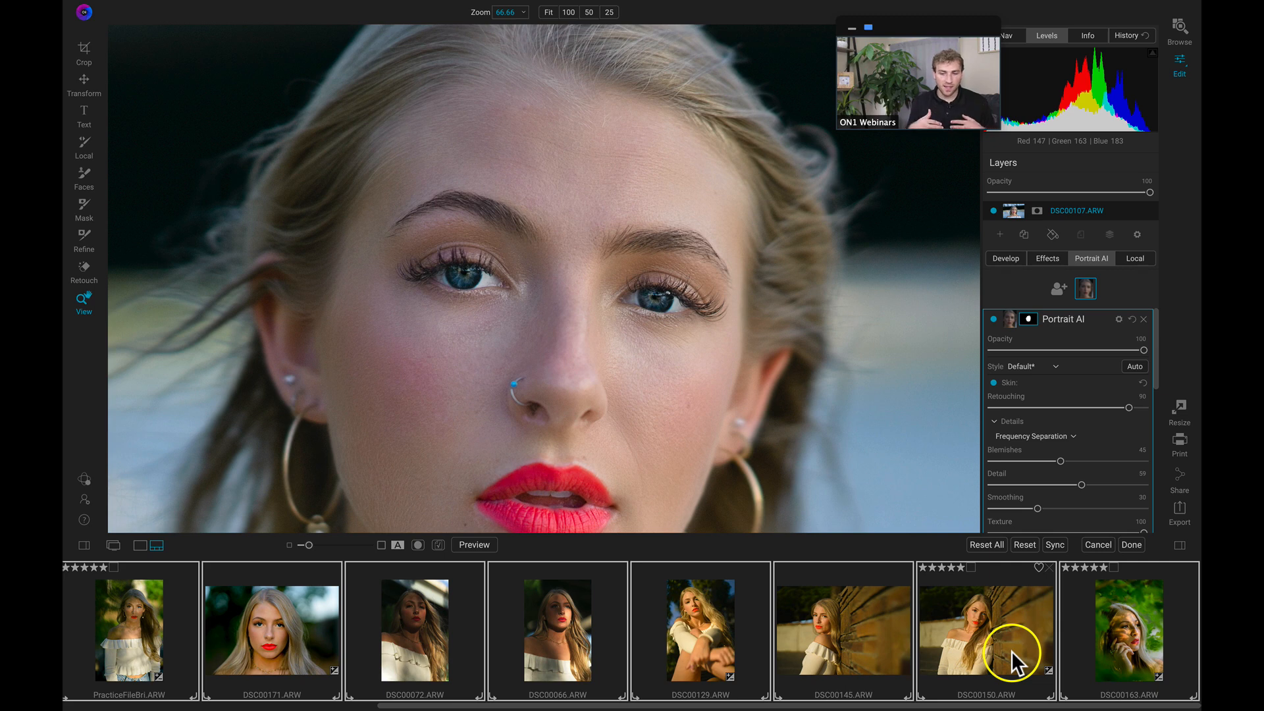
{"action": "scroll", "coordinate": [804, 655], "scroll_direction": "up", "scroll_amount": 3}
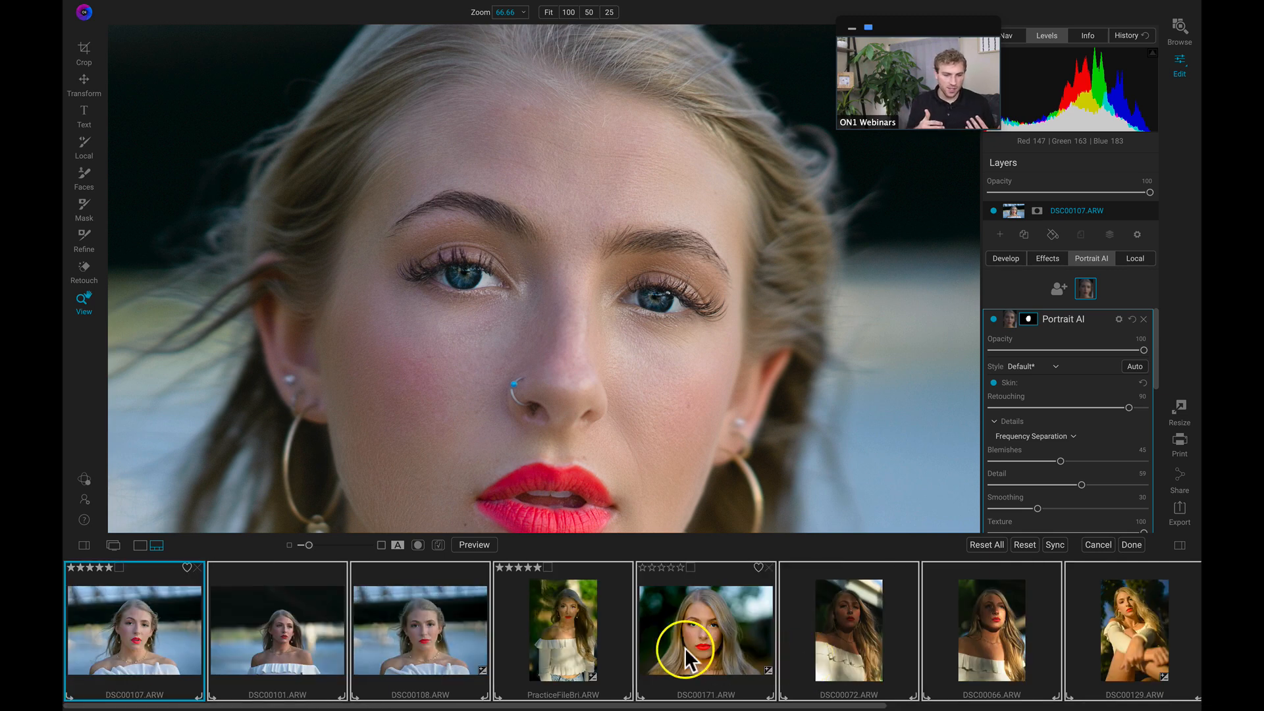
Open DSC00108.ARW, show its Develop settings without the filmstrip, and compare the synced edit with the original
{"action": "left_click", "coordinate": [409, 623]}
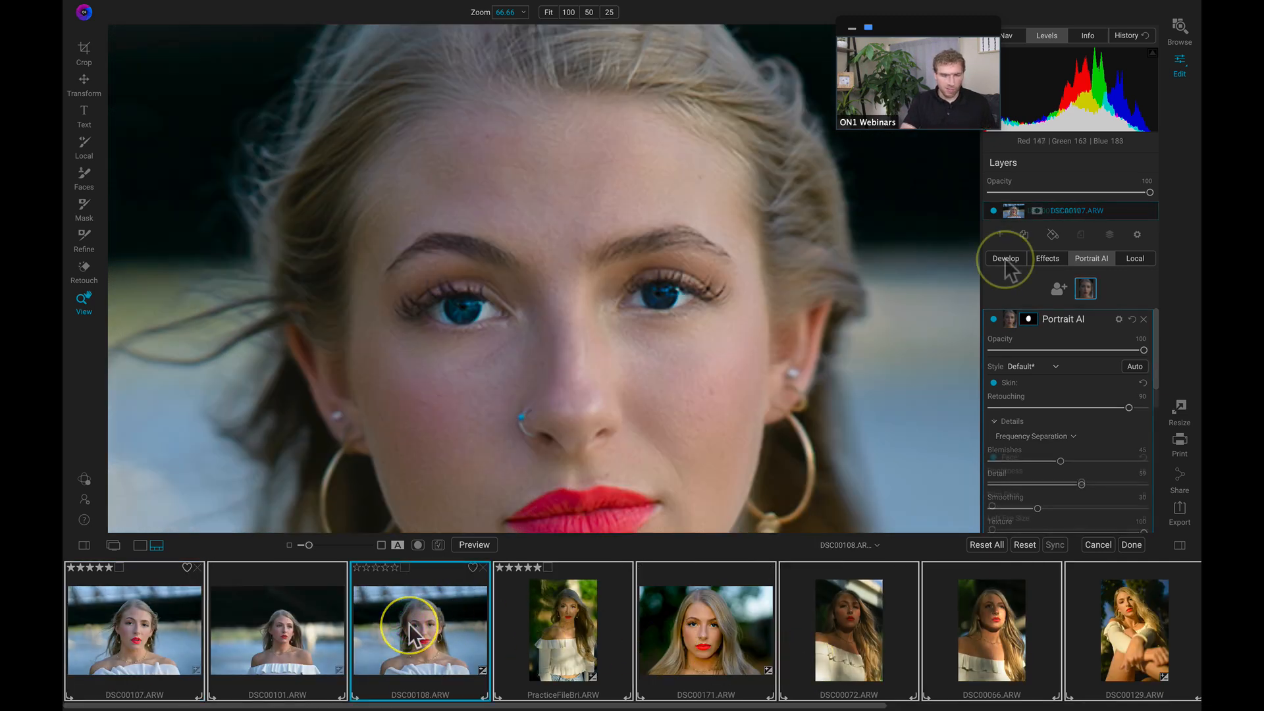
{"action": "left_click", "coordinate": [1005, 258]}
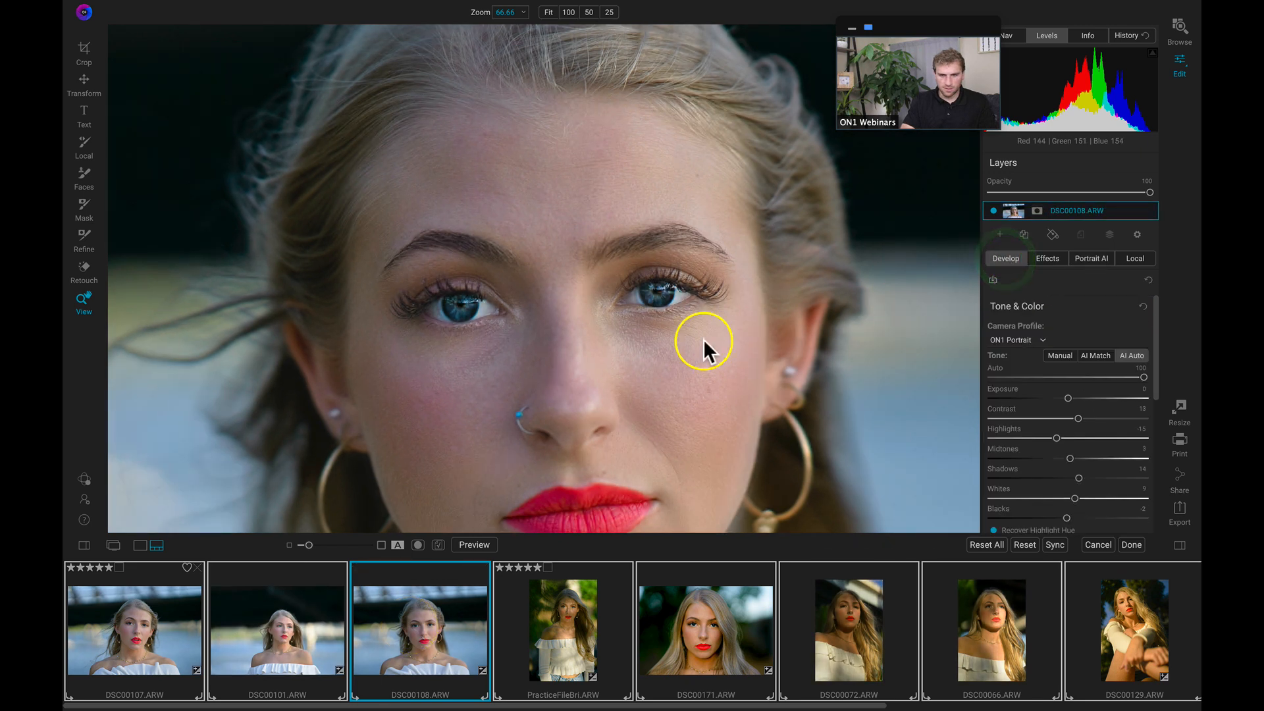
{"action": "key", "text": "ctrl+shift+f"}
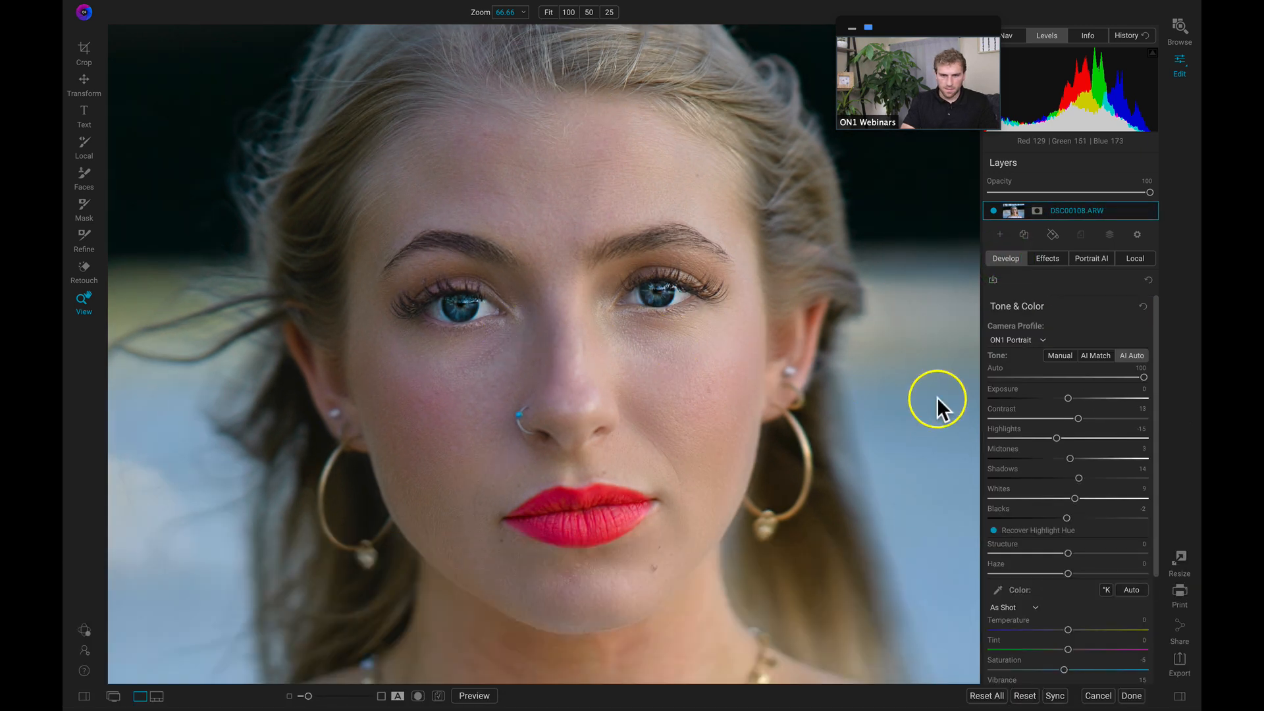
{"action": "key", "text": "backslash"}
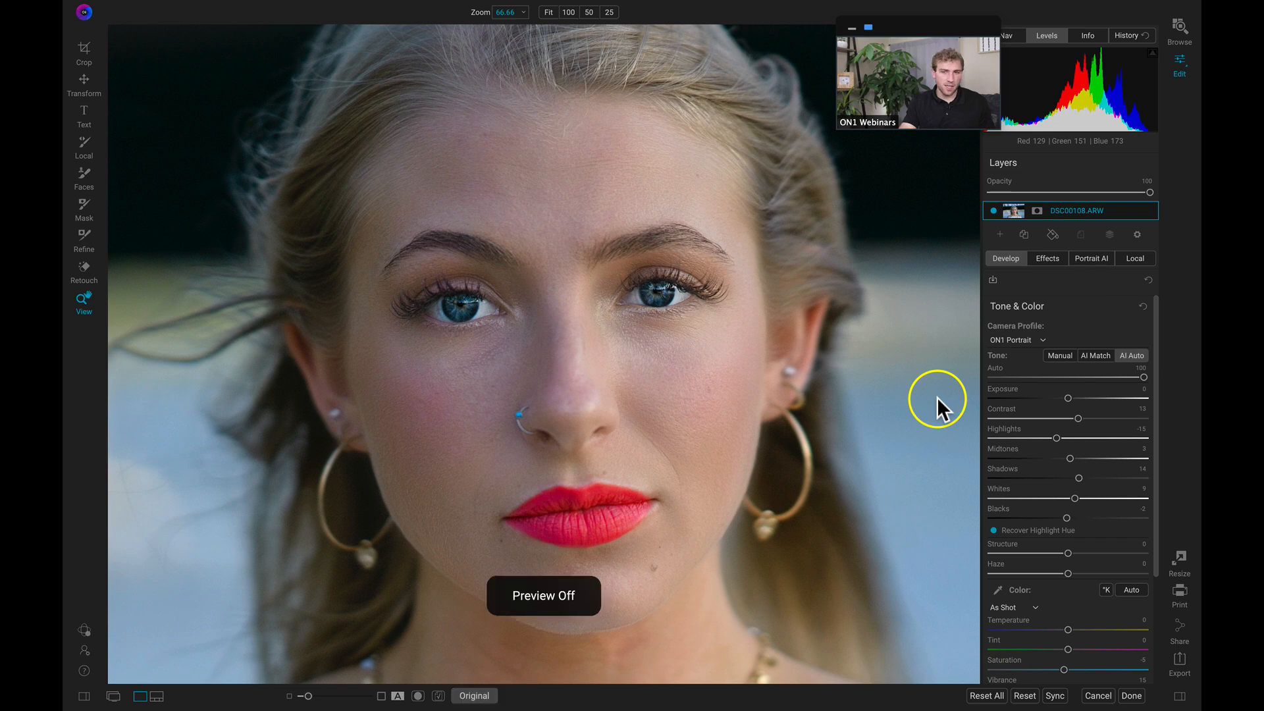
{"action": "key", "text": "backslash"}
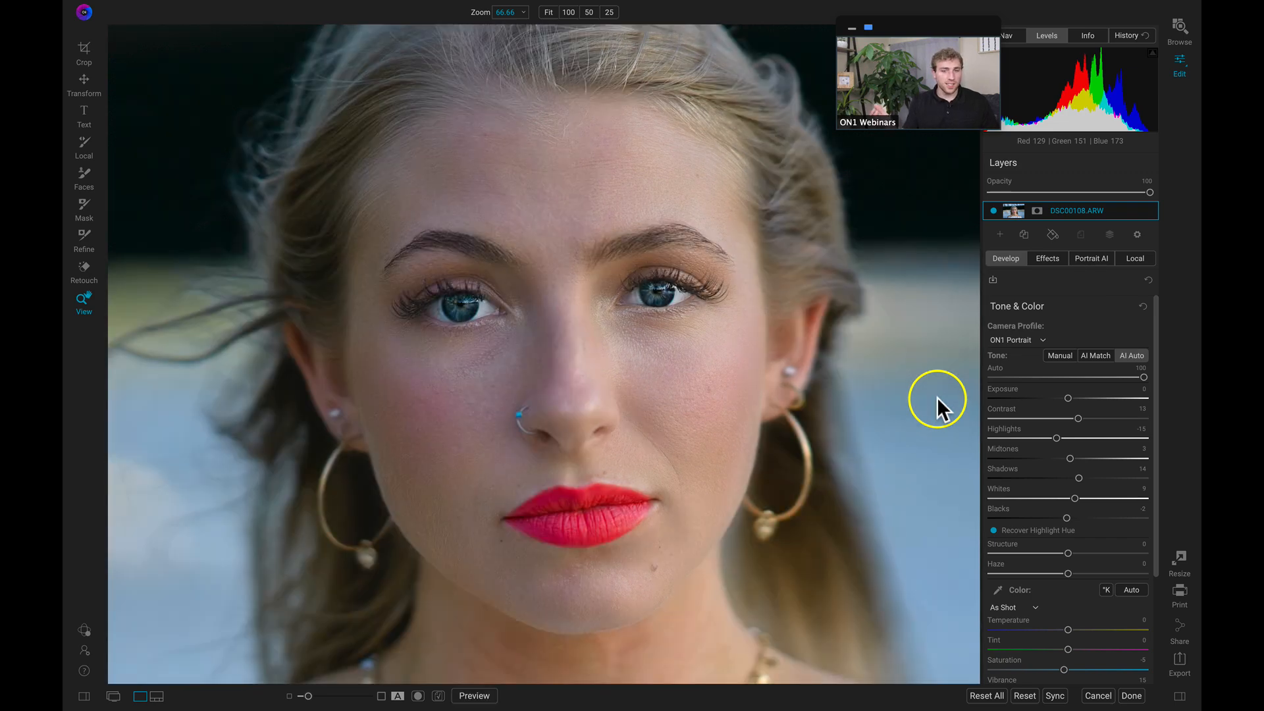
Switch to PracticeFileBri.ARW, bring the woman's face into view and compare the synced edit with the original
{"action": "key", "text": "f"}
{"action": "key", "text": "Right"}
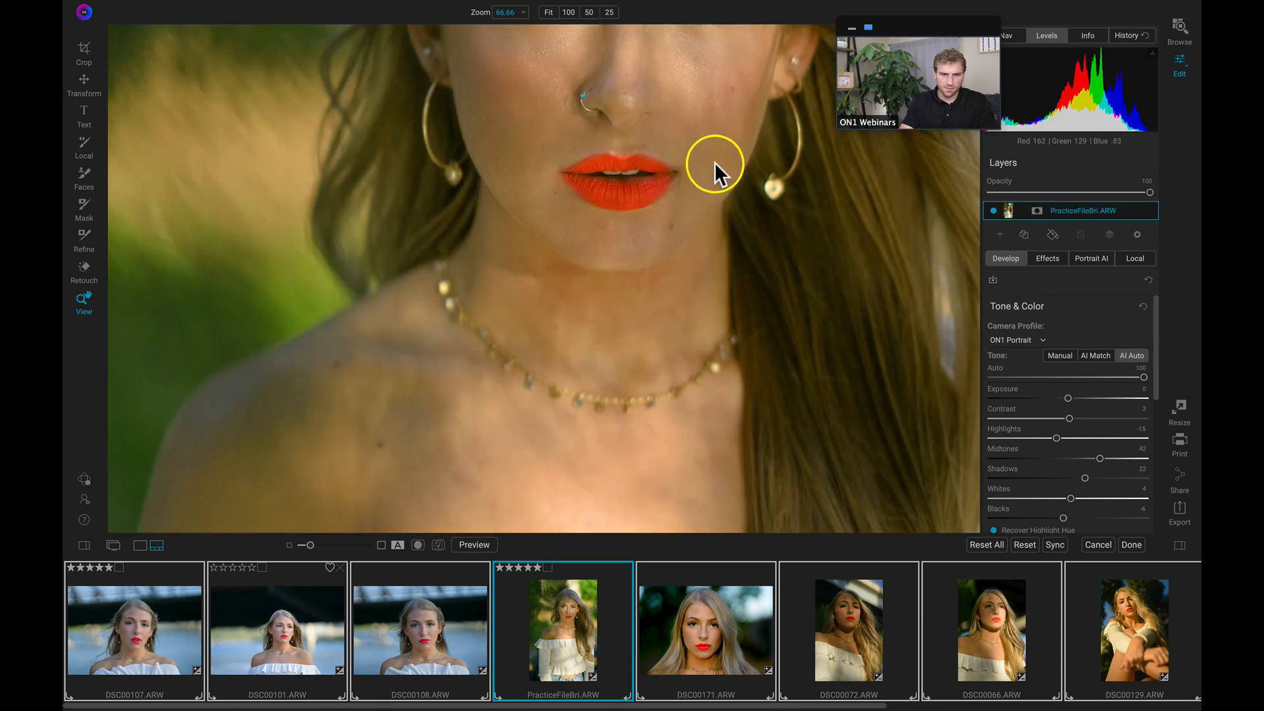
{"action": "left_click_drag", "start_coordinate": [682, 250], "coordinate": [676, 348]}
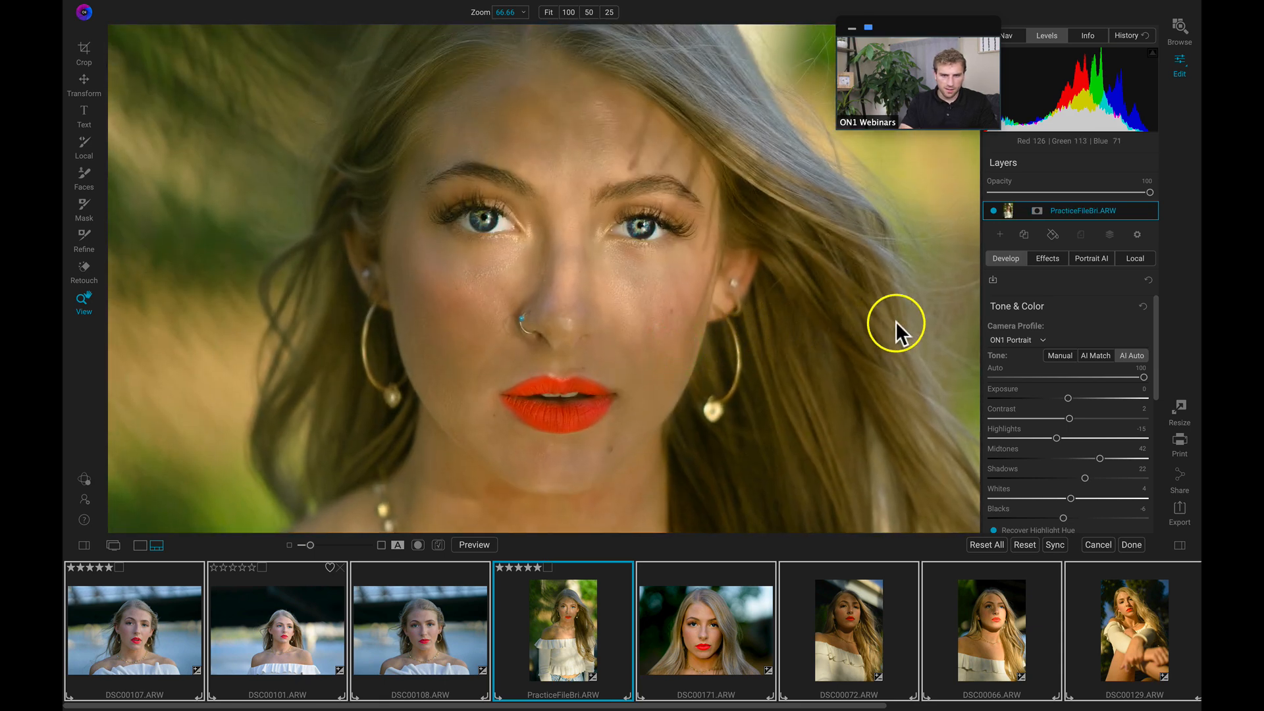
{"action": "key", "text": "backslash"}
{"action": "key", "text": "backslash"}
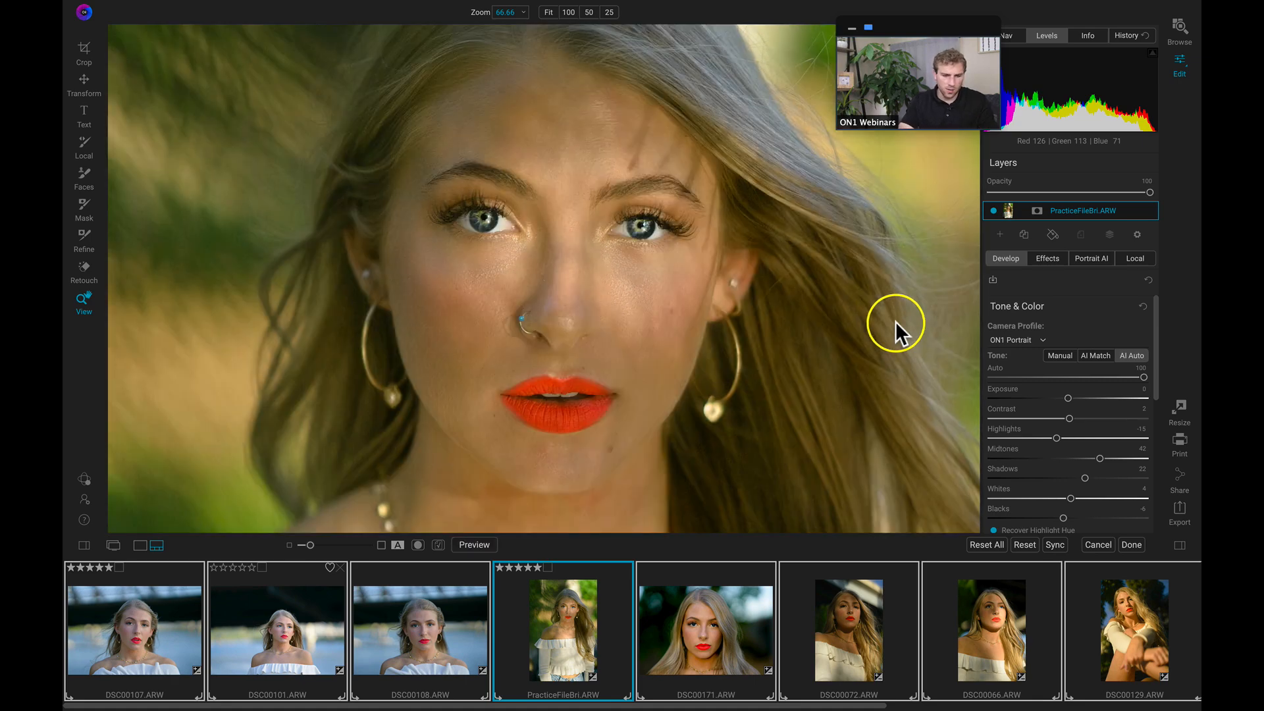
Fit PracticeFileBri.ARW in view, compare the whole photo with its original, and show its Portrait AI settings
{"action": "left_click", "coordinate": [828, 299]}
{"action": "left_click", "coordinate": [828, 299]}
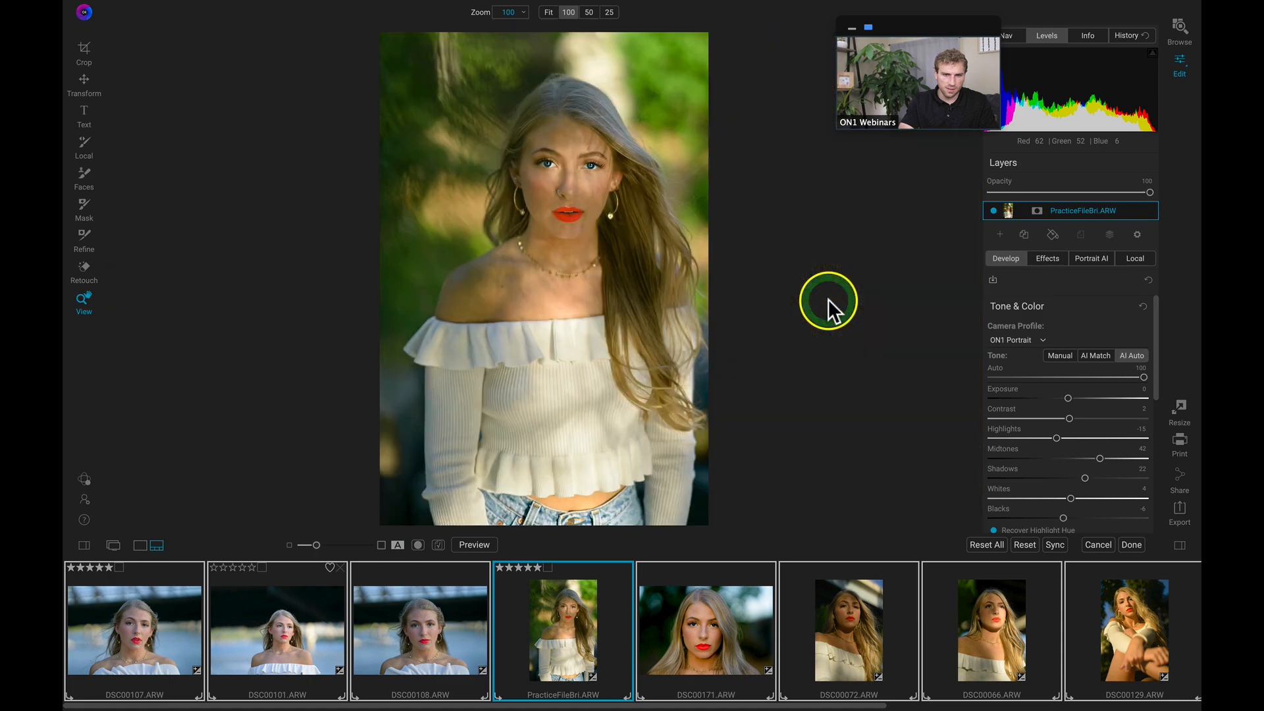
{"action": "key", "text": "backslash"}
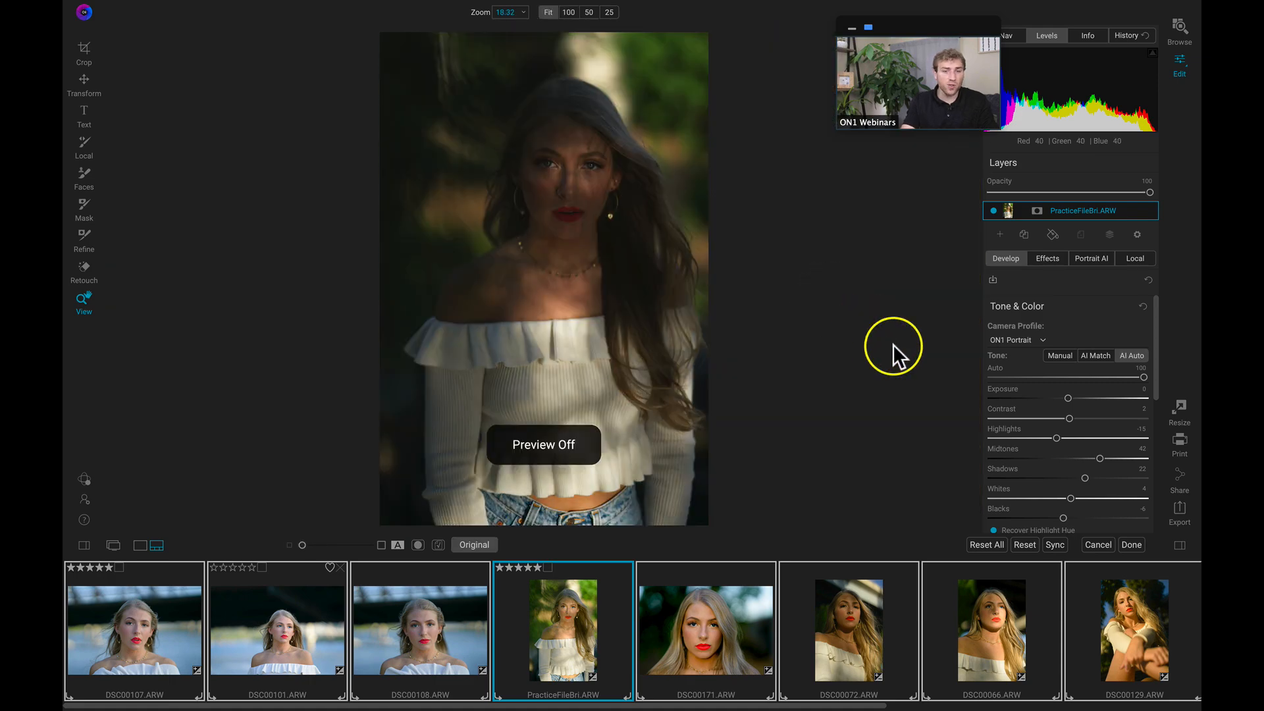
{"action": "left_click", "coordinate": [1092, 258]}
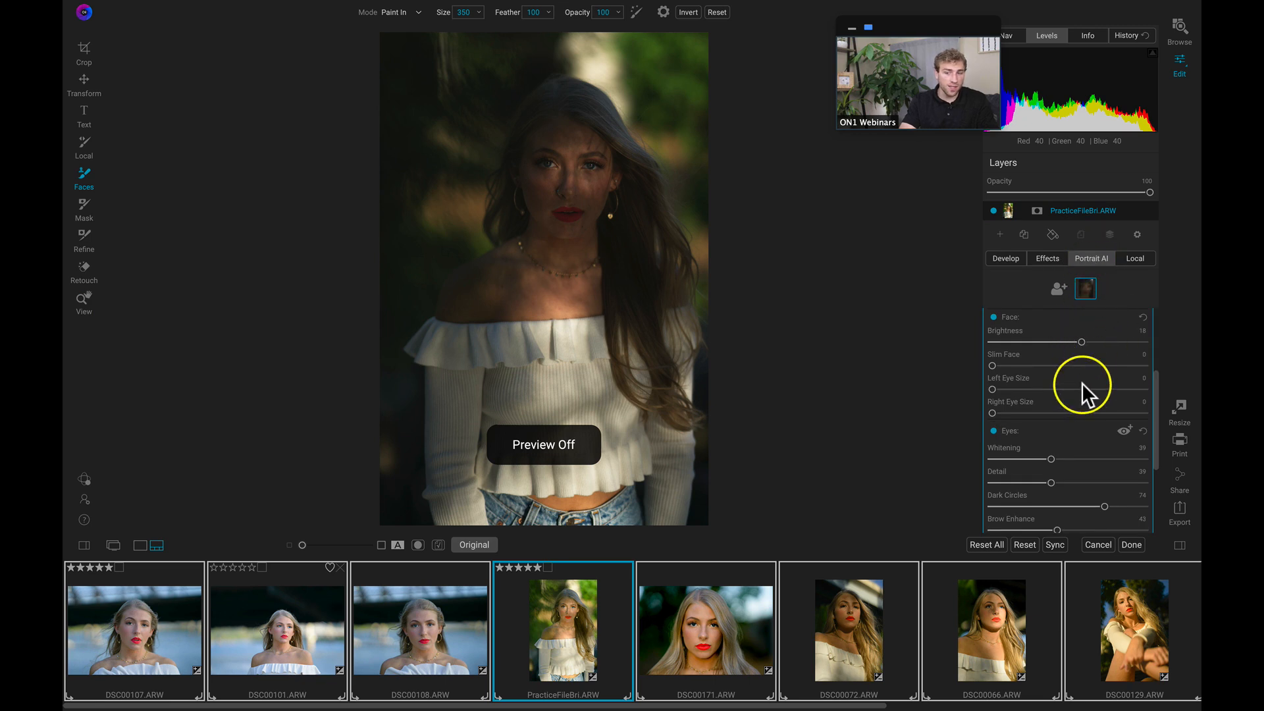
{"action": "scroll", "coordinate": [1081, 382], "scroll_direction": "up", "scroll_amount": 4}
{"action": "key", "text": "backslash"}
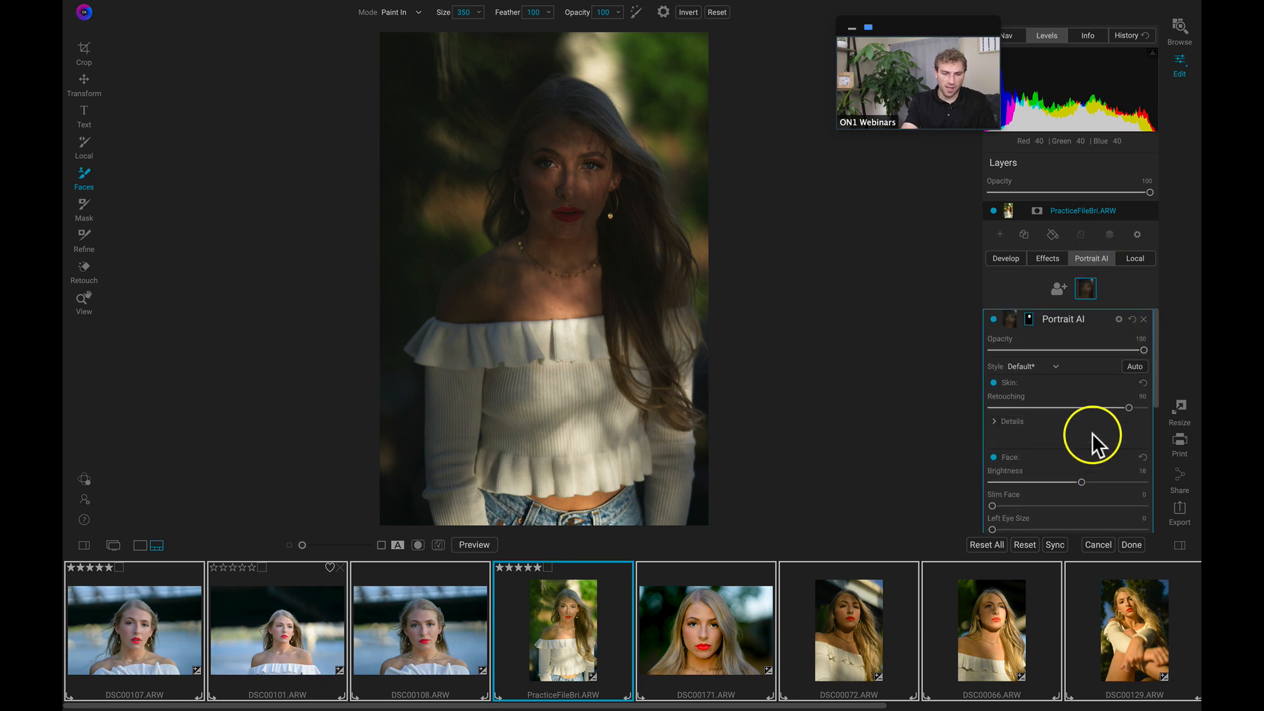